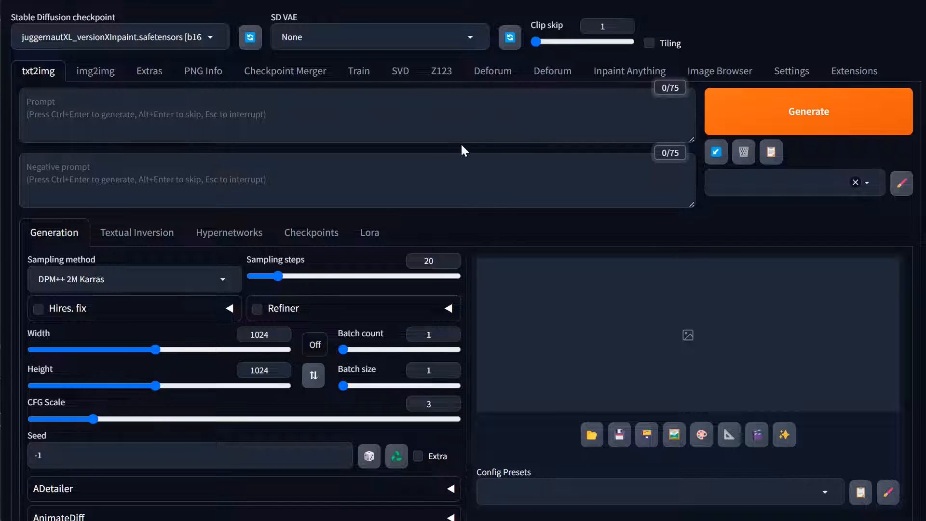
Switch to XeroGen Platinum and submit the request "digital illustration of a fox in a forest next to a pond with a large butterfly"
{"action": "left_click", "coordinate": [453, 120]}
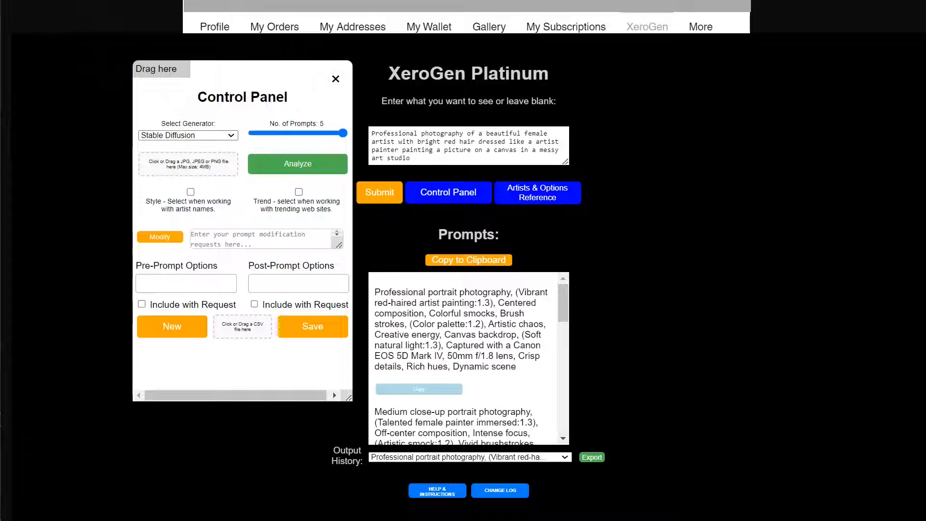
{"action": "left_click", "coordinate": [335, 79]}
{"action": "left_click_drag", "start_coordinate": [415, 162], "coordinate": [279, 92]}
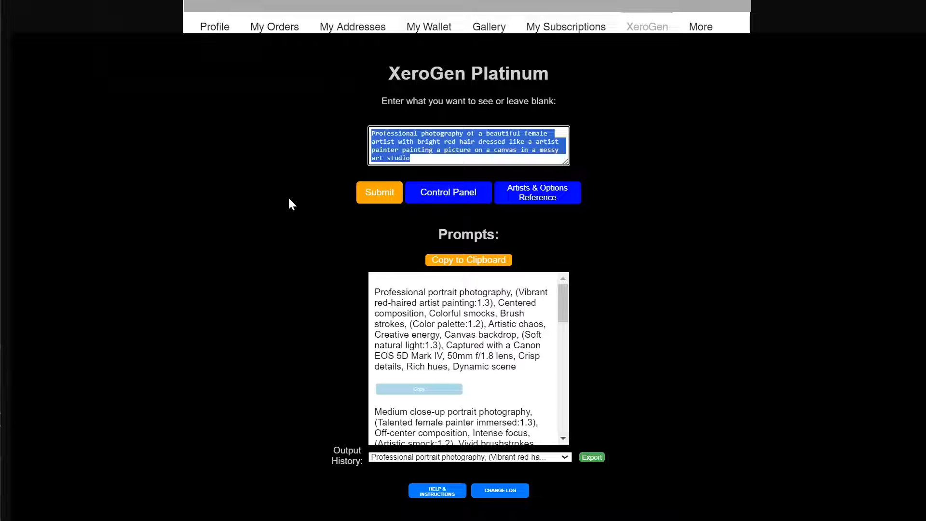
{"action": "type", "text": "di"}
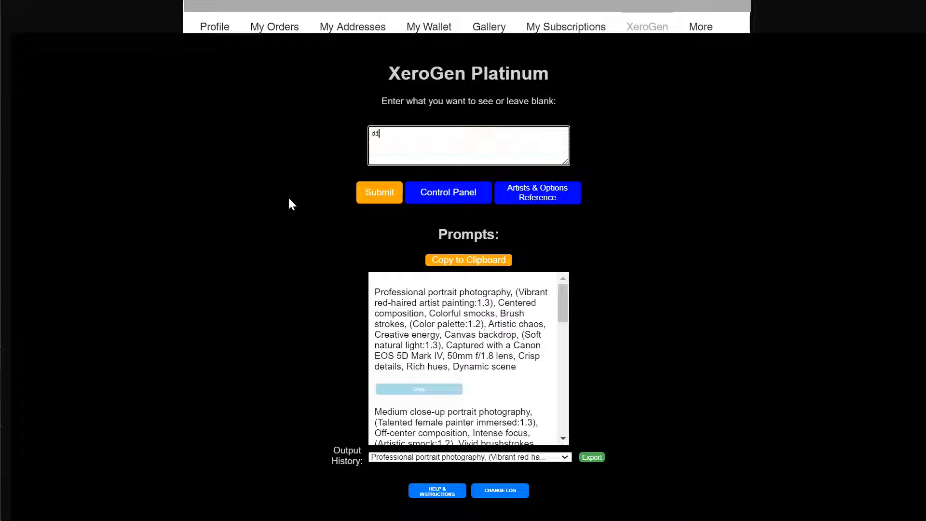
{"action": "type", "text": "gital illustraiton of"}
{"action": "key", "text": "BackSpace"}
{"action": "key", "text": "BackSpace"}
{"action": "key", "text": "BackSpace"}
{"action": "key", "text": "BackSpace"}
{"action": "key", "text": "BackSpace"}
{"action": "key", "text": "BackSpace"}
{"action": "key", "text": "BackSpace"}
{"action": "key", "text": "BackSpace"}
{"action": "key", "text": "BackSpace"}
{"action": "type", "text": "ation of a fox"}
{"action": "type", "text": "in a forest"}
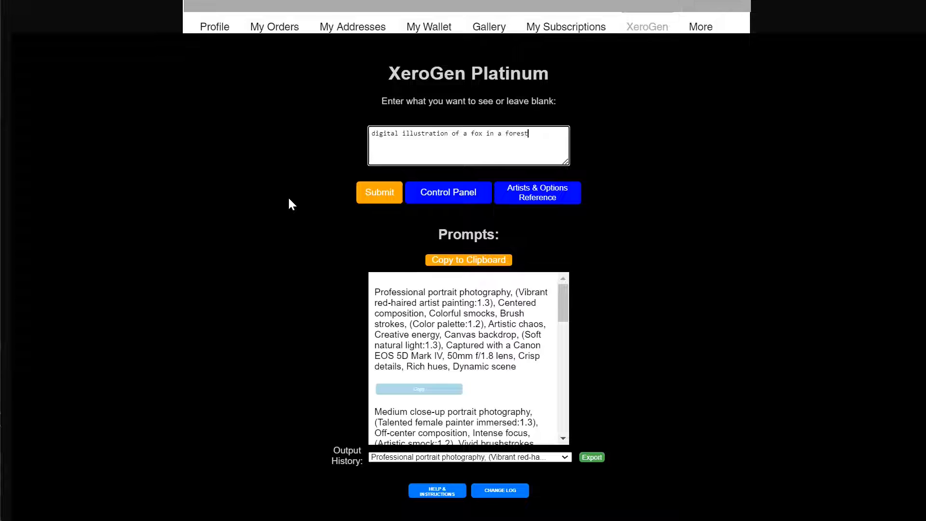
{"action": "type", "text": " next to a pond with a large butterfly"}
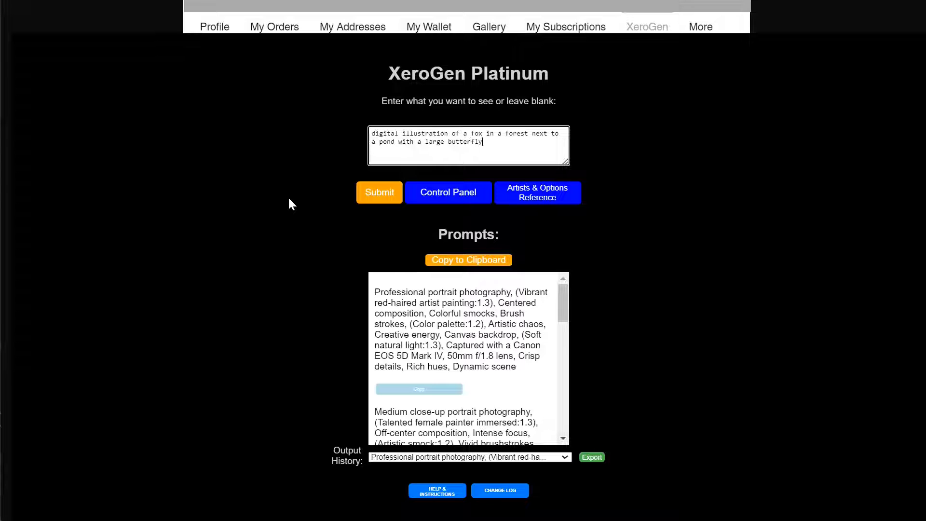
{"action": "left_click", "coordinate": [379, 192]}
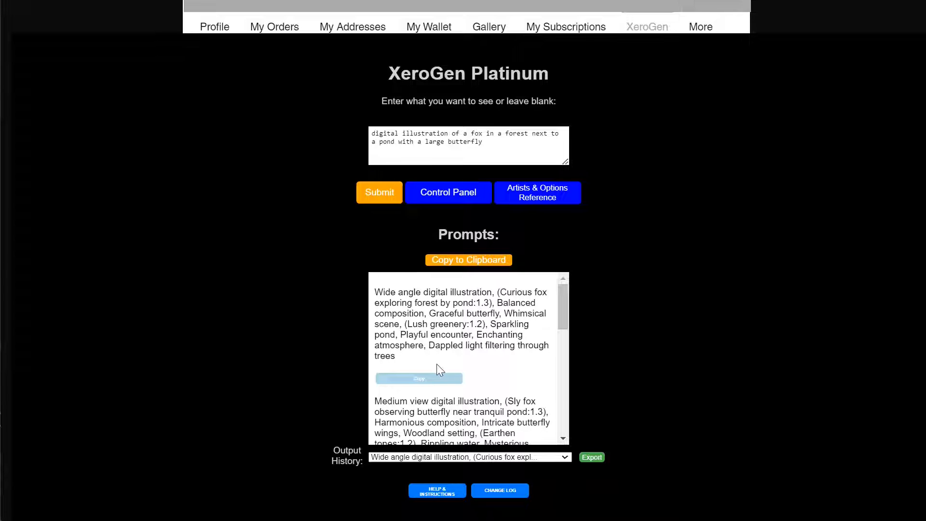
Copy all generated prompts and paste them into the prompt list of Stable Diffusion's "Prompts from file or textbox" script
{"action": "left_click", "coordinate": [464, 260]}
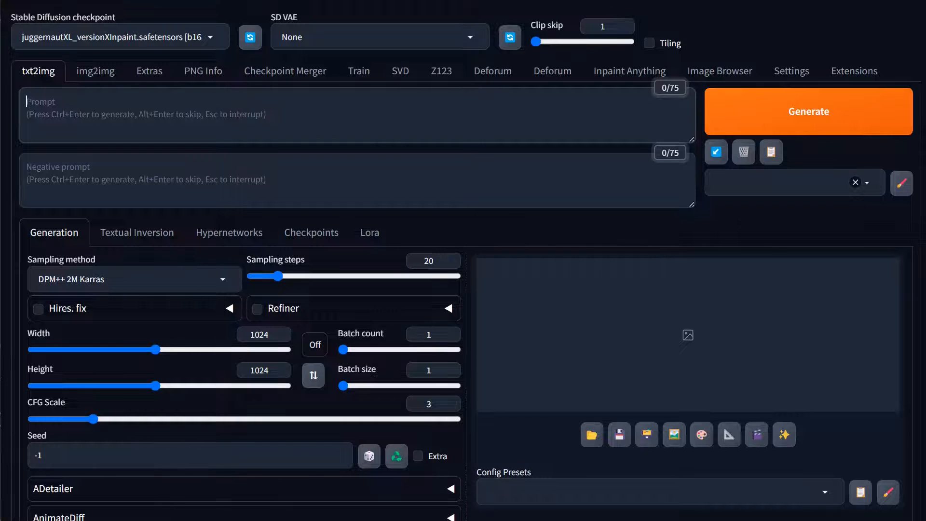
{"action": "scroll", "coordinate": [140, 339], "scroll_direction": "down", "scroll_amount": 9}
{"action": "left_click", "coordinate": [134, 484]}
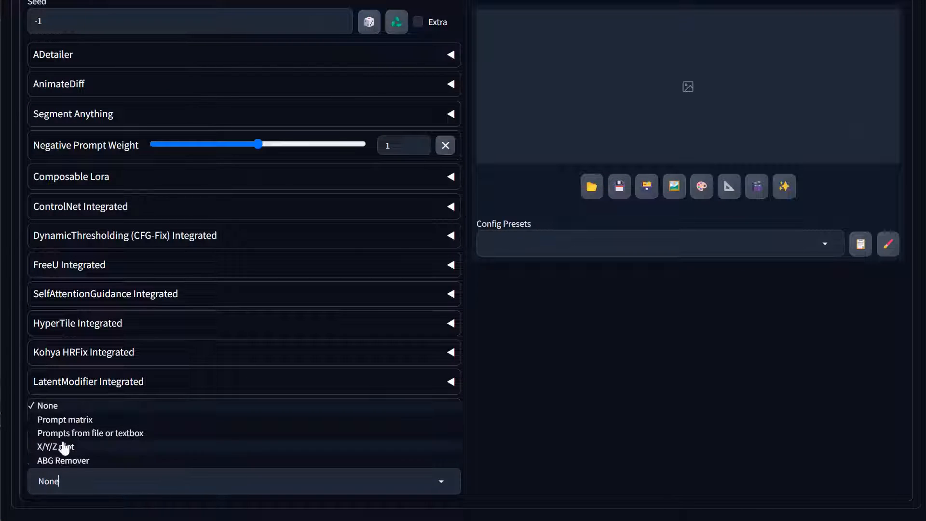
{"action": "left_click", "coordinate": [67, 432]}
{"action": "scroll", "coordinate": [138, 468], "scroll_direction": "down", "scroll_amount": 3}
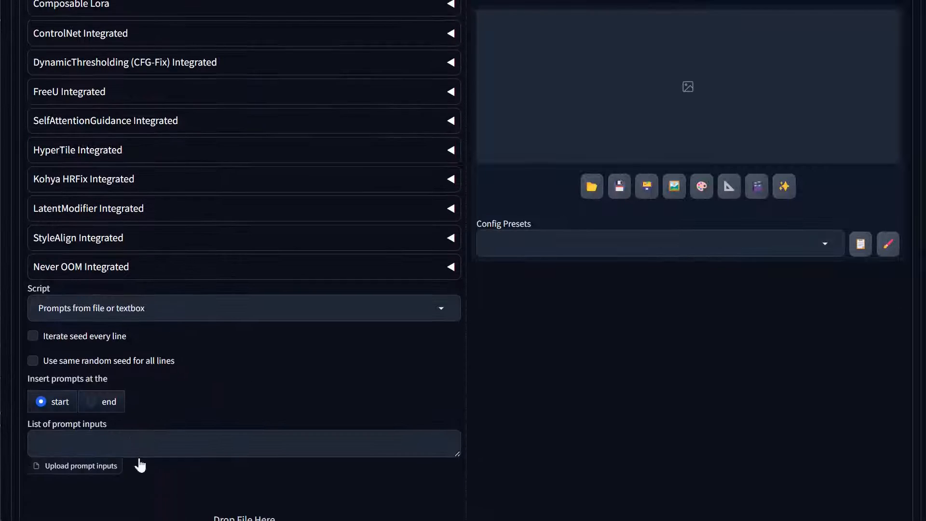
{"action": "left_click", "coordinate": [139, 440]}
{"action": "key", "text": "ctrl+v"}
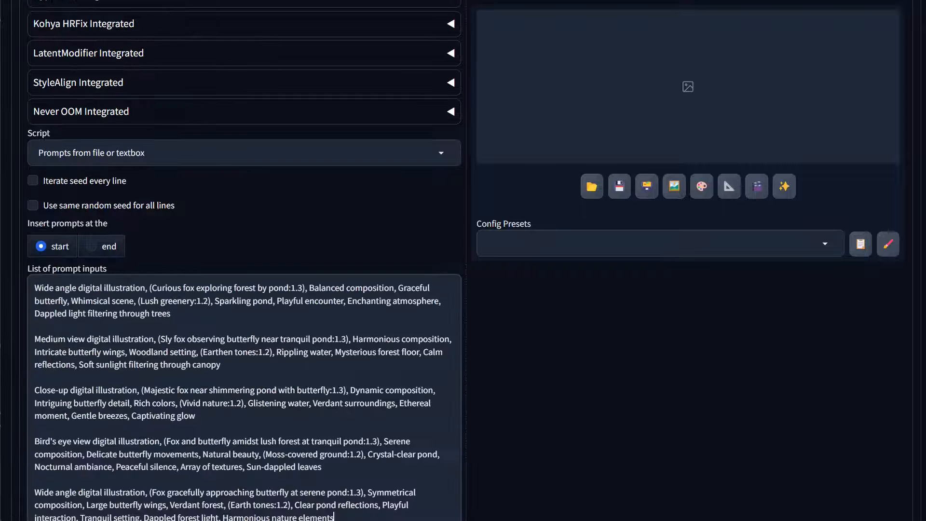
Apply the "SDXL turbo landscape lightning" config preset to the generation settings
{"action": "left_click", "coordinate": [654, 247]}
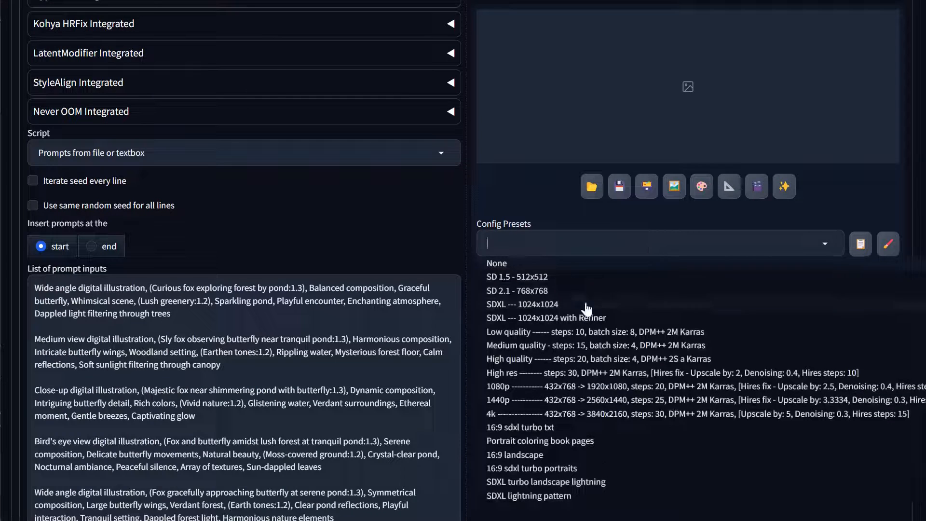
{"action": "left_click", "coordinate": [556, 482]}
{"action": "scroll", "coordinate": [482, 270], "scroll_direction": "up", "scroll_amount": 10}
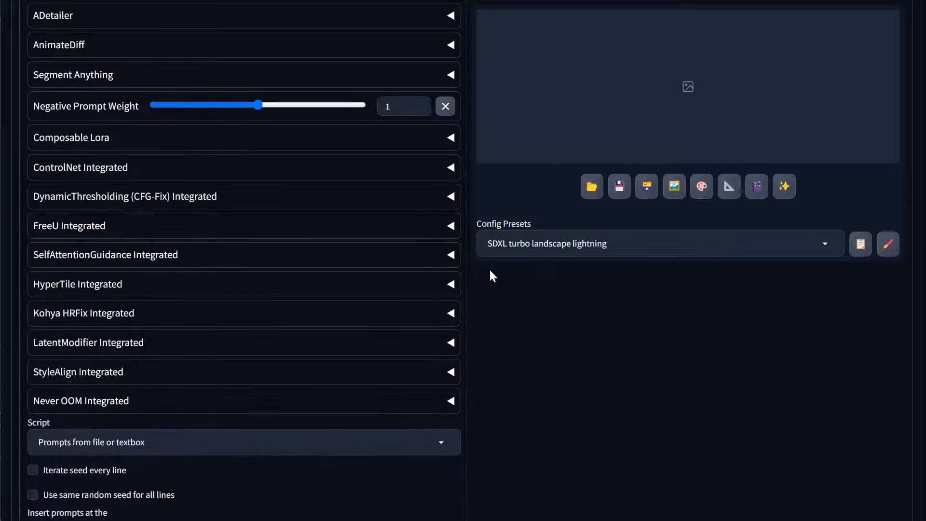
{"action": "left_click_drag", "start_coordinate": [346, 93], "coordinate": [319, 92]}
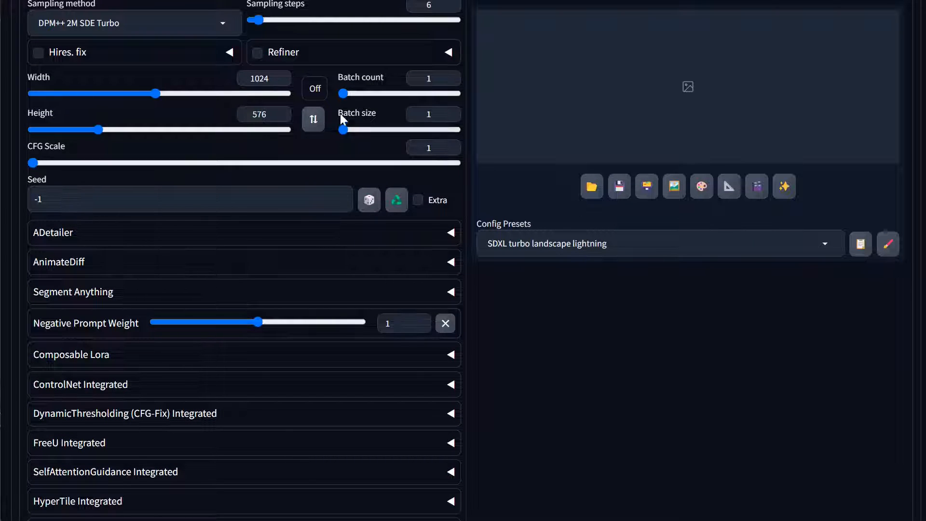
{"action": "scroll", "coordinate": [552, 270], "scroll_direction": "up", "scroll_amount": 4}
{"action": "scroll", "coordinate": [553, 271], "scroll_direction": "up", "scroll_amount": 1}
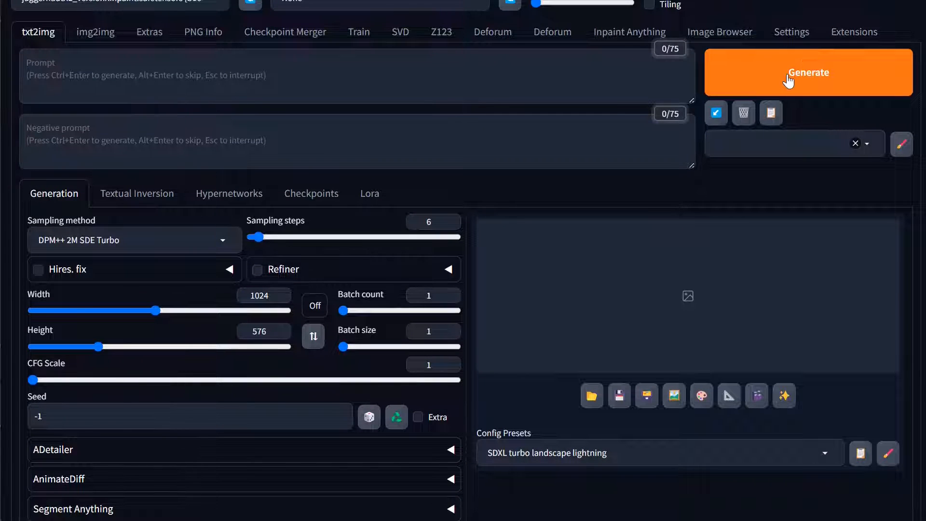
{"action": "scroll", "coordinate": [796, 78], "scroll_direction": "up", "scroll_amount": 1}
{"action": "scroll", "coordinate": [93, 65], "scroll_direction": "up", "scroll_amount": 1}
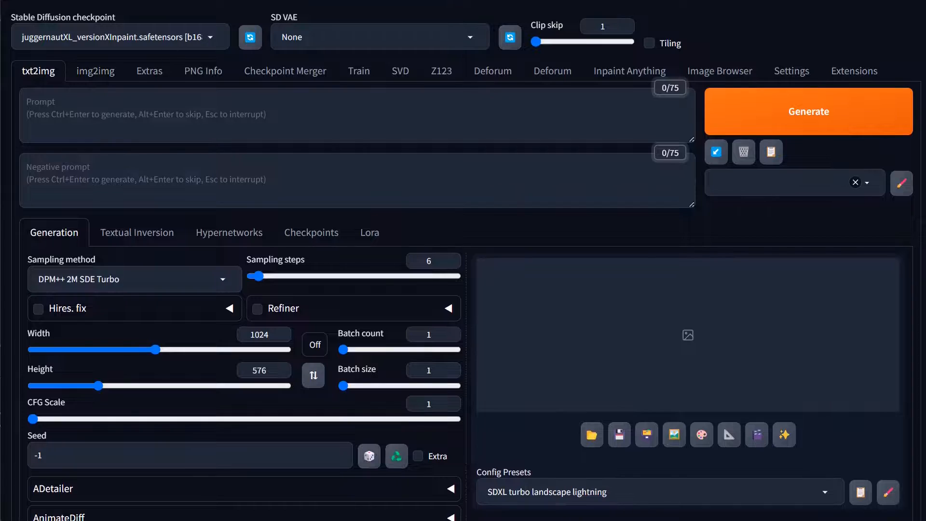
Filter the checkpoints for "lightning" and load pixelwavelightning_01.safetensors
{"action": "left_click", "coordinate": [164, 41]}
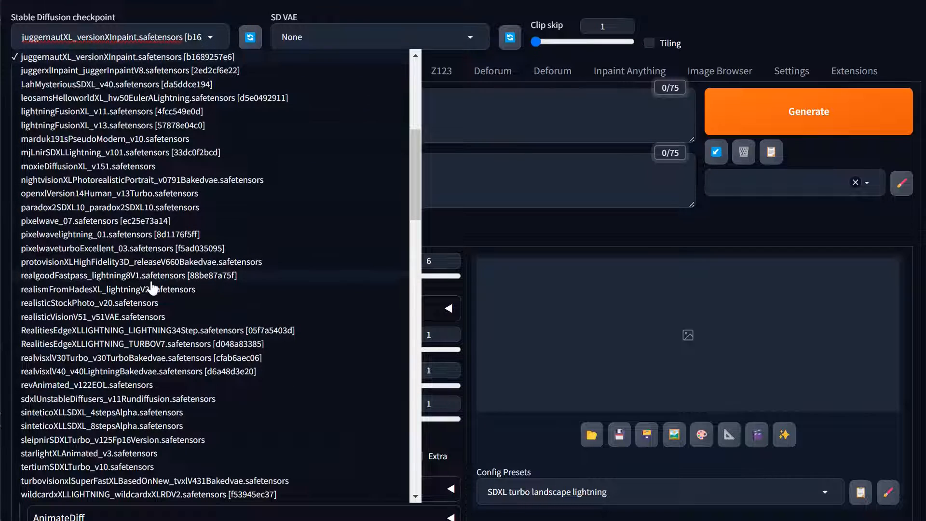
{"action": "scroll", "coordinate": [178, 252], "scroll_direction": "down", "scroll_amount": 1}
{"action": "scroll", "coordinate": [178, 252], "scroll_direction": "up", "scroll_amount": 1}
{"action": "scroll", "coordinate": [180, 260], "scroll_direction": "down", "scroll_amount": 5}
{"action": "scroll", "coordinate": [182, 277], "scroll_direction": "up", "scroll_amount": 6}
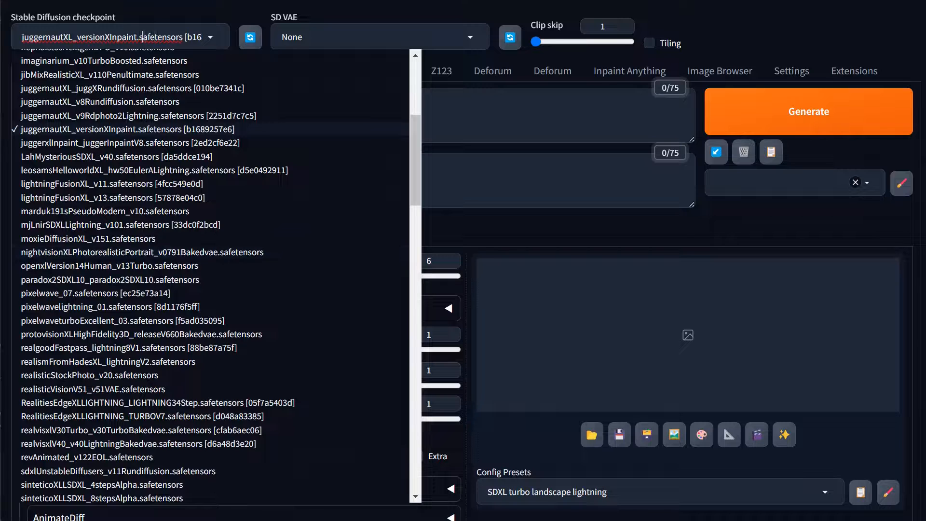
{"action": "triple_click", "coordinate": [142, 37]}
{"action": "type", "text": "lightn"}
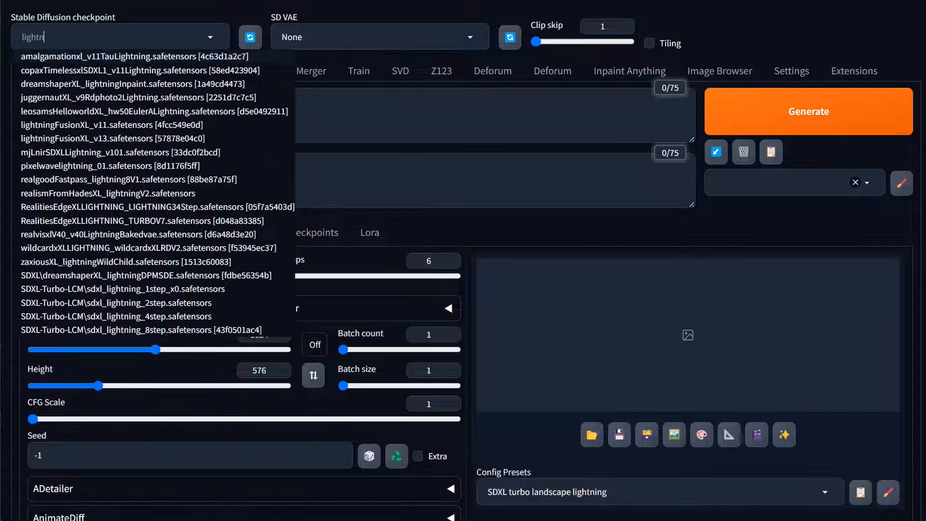
{"action": "key", "text": "BackSpace"}
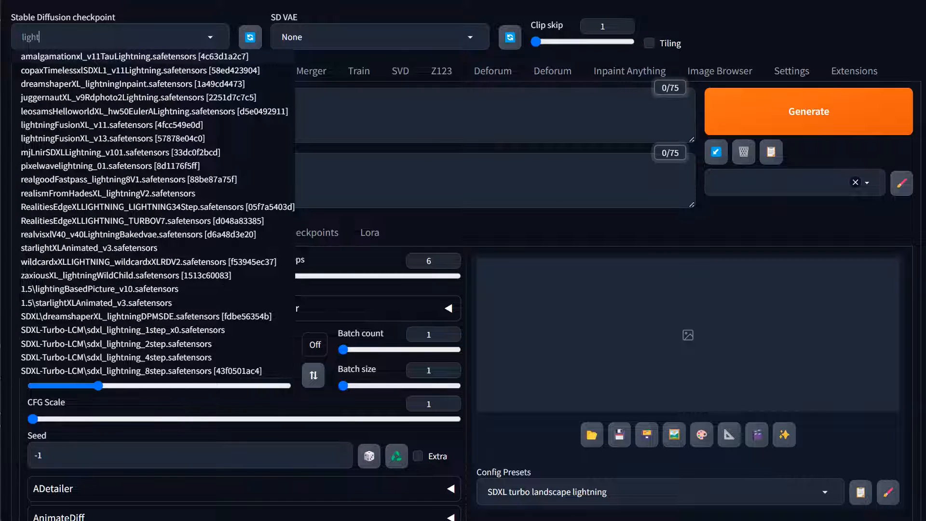
{"action": "type", "text": "ning"}
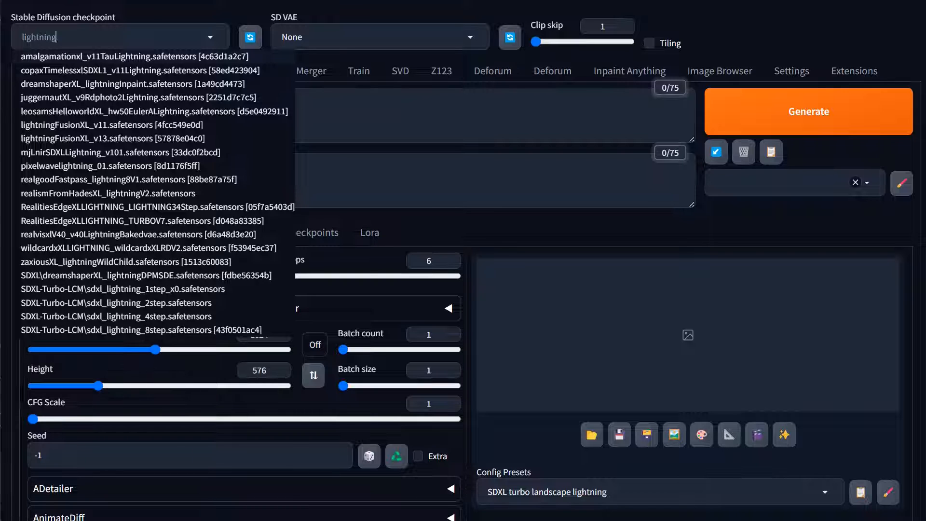
{"action": "key", "text": "BackSpace"}
{"action": "left_click", "coordinate": [54, 168]}
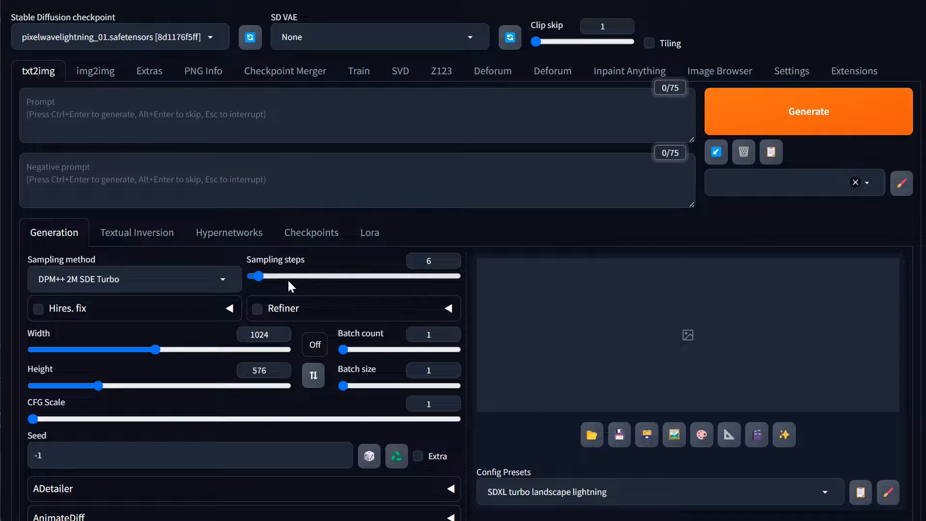
Set the CFG scale to 2.5 and the sampling steps to 8, then generate the images
{"action": "scroll", "coordinate": [289, 287], "scroll_direction": "down", "scroll_amount": 1}
{"action": "left_click", "coordinate": [77, 347]}
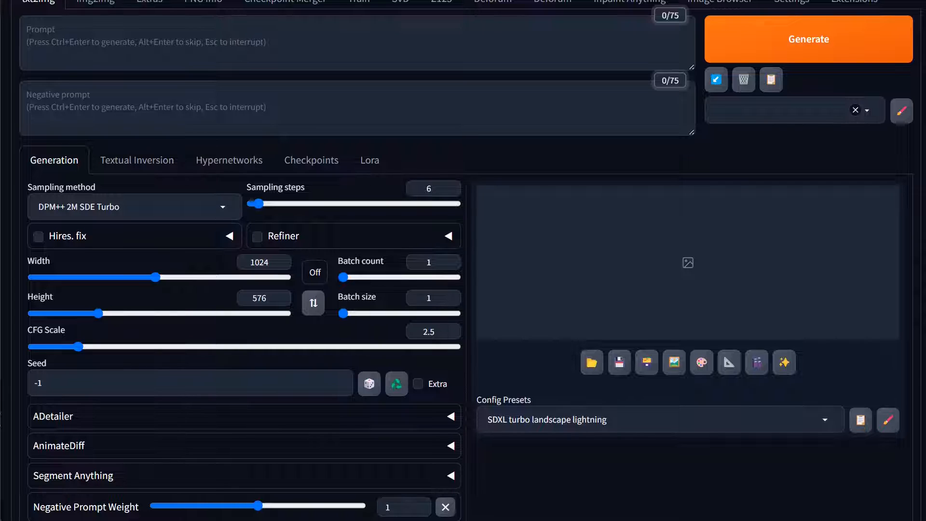
{"action": "left_click", "coordinate": [279, 203]}
{"action": "left_click_drag", "start_coordinate": [277, 201], "coordinate": [262, 202]}
{"action": "left_click", "coordinate": [798, 43]}
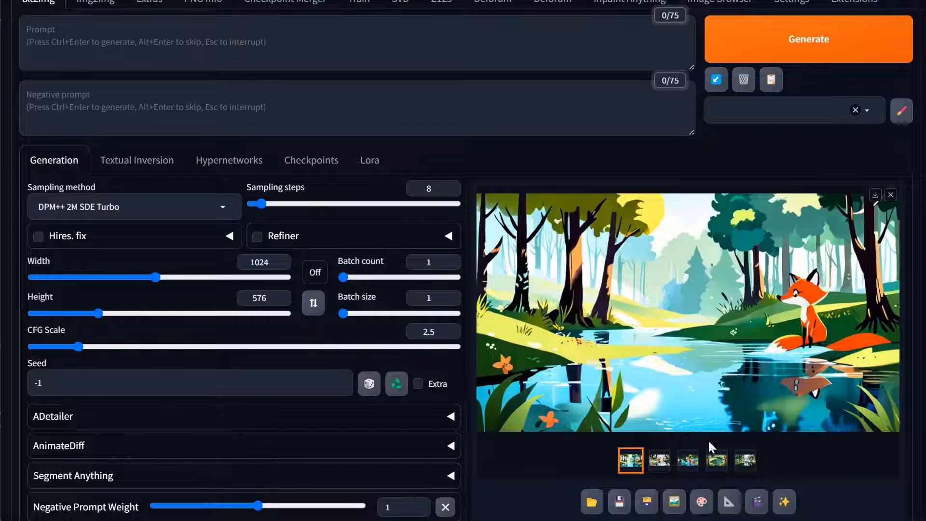
View the fifth generated image at full size and close the enlarged view
{"action": "left_click", "coordinate": [745, 460]}
{"action": "left_click", "coordinate": [680, 337]}
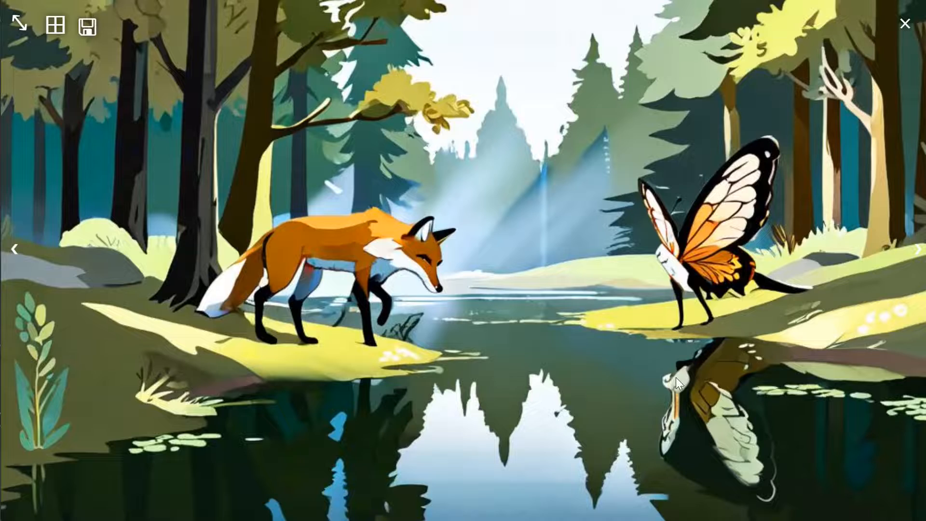
{"action": "left_click", "coordinate": [596, 293]}
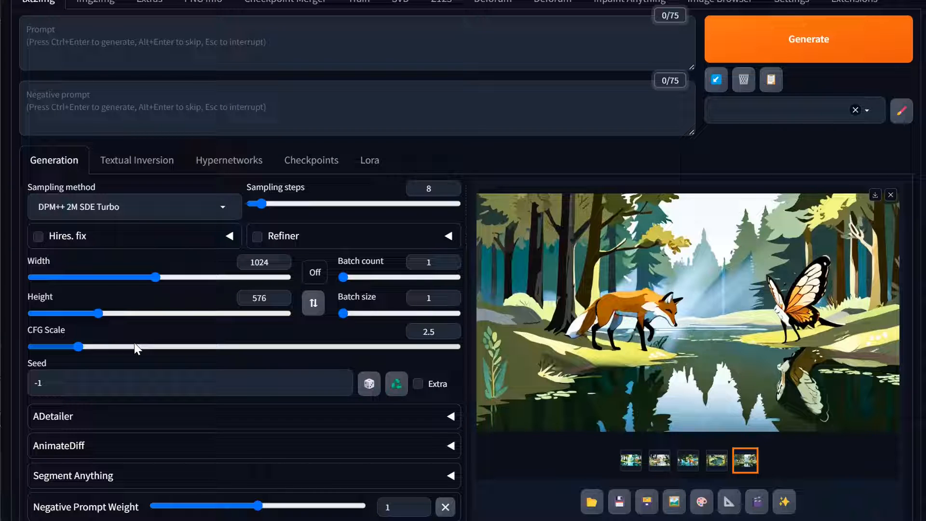
Switch the checkpoint to copaxTimelessxlSDXL1_v11Lightning and generate the images from the same prompt list
{"action": "scroll", "coordinate": [135, 346], "scroll_direction": "up", "scroll_amount": 2}
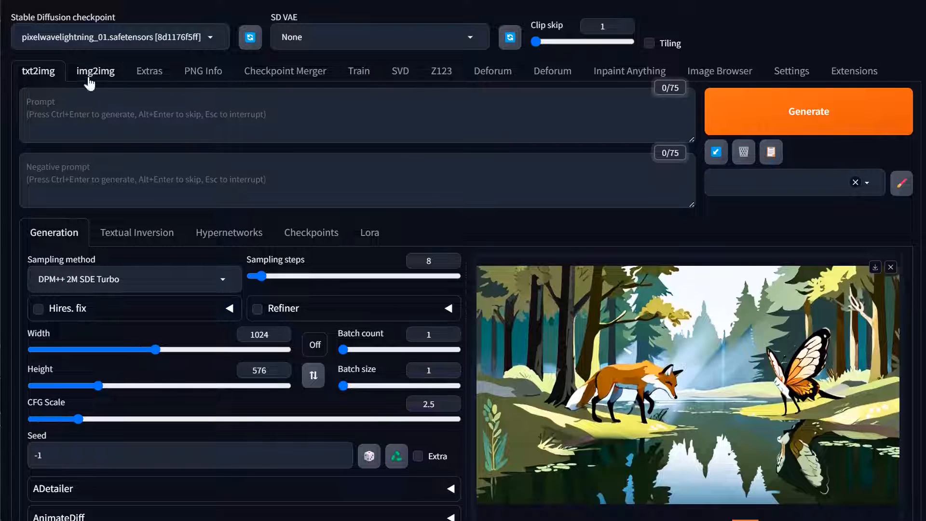
{"action": "left_click", "coordinate": [71, 43]}
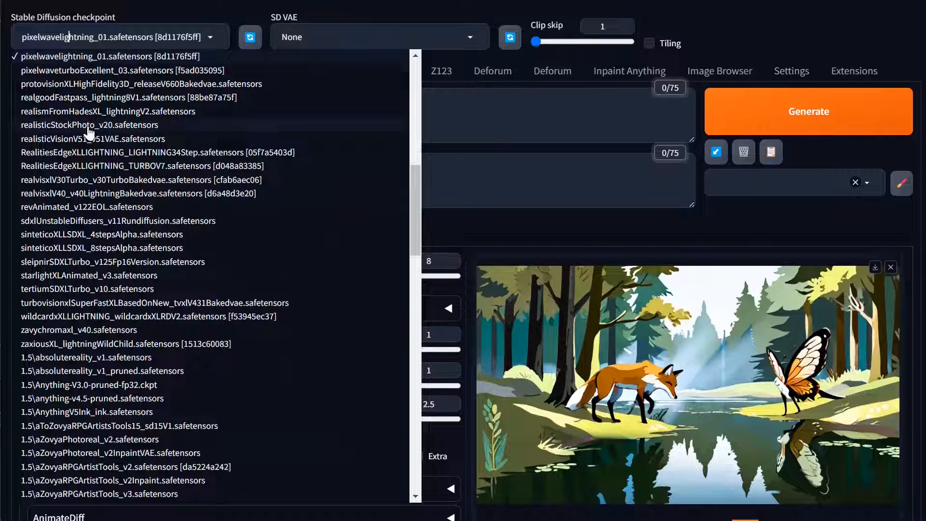
{"action": "key", "text": "ctrl+a"}
{"action": "type", "text": "lightning"}
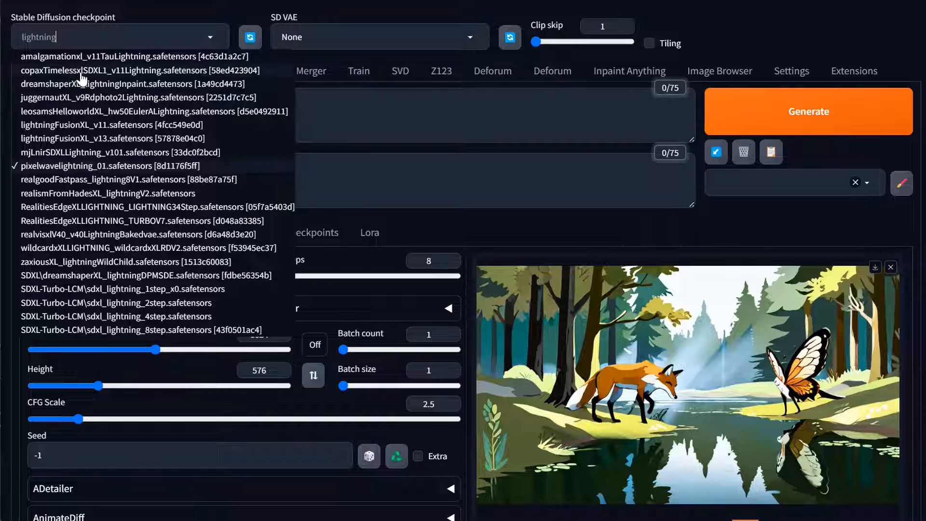
{"action": "left_click", "coordinate": [128, 72]}
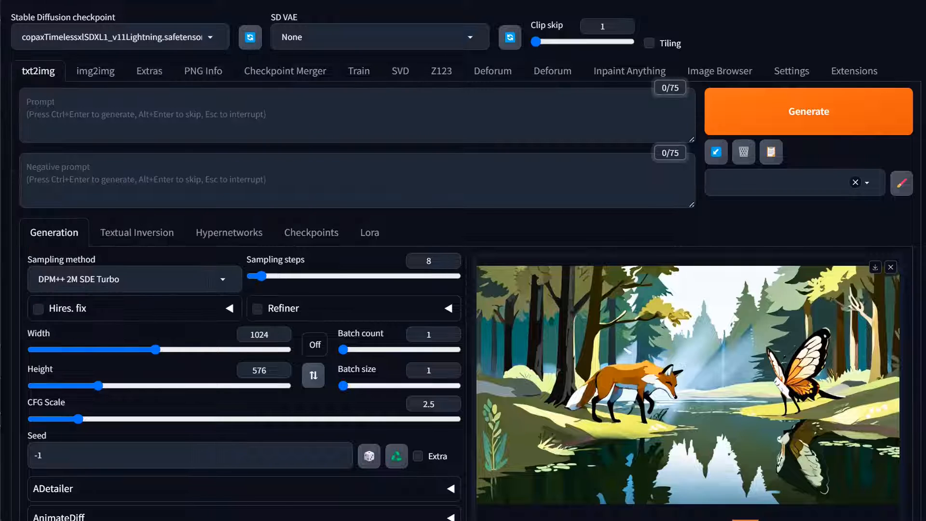
{"action": "left_click", "coordinate": [814, 123]}
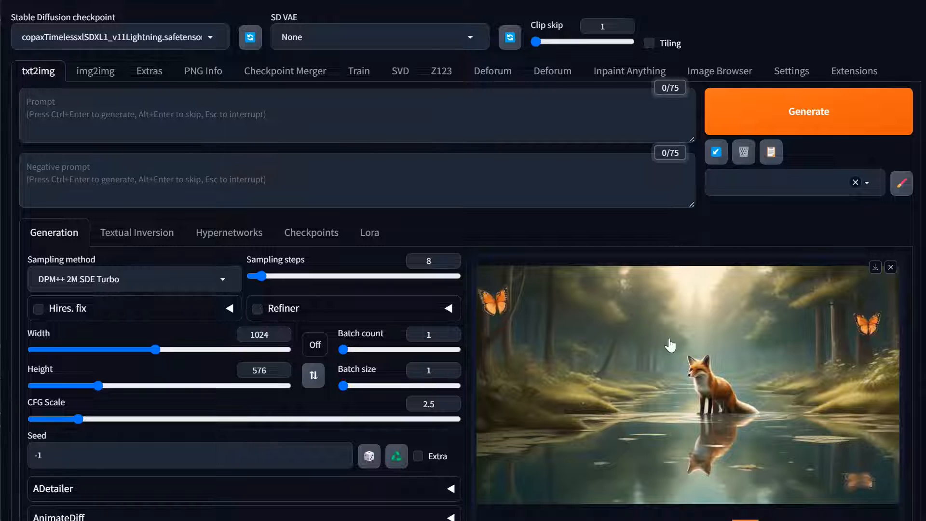
Preview the fourth and third generated images and highlight the prompt text of the third one for reading
{"action": "scroll", "coordinate": [675, 357], "scroll_direction": "down", "scroll_amount": 2}
{"action": "left_click", "coordinate": [716, 461]}
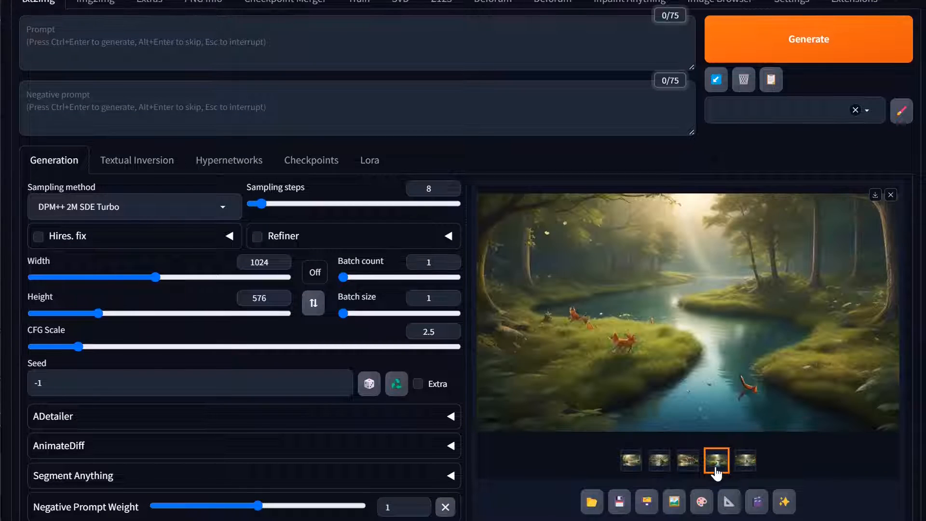
{"action": "left_click", "coordinate": [688, 460]}
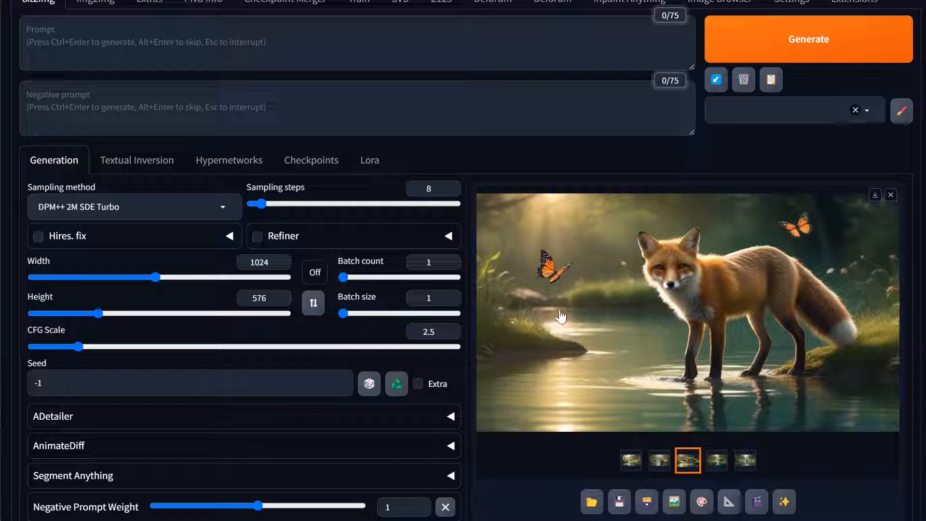
{"action": "scroll", "coordinate": [672, 447], "scroll_direction": "down", "scroll_amount": 3}
{"action": "triple_click", "coordinate": [629, 417]}
{"action": "key", "text": "ctrl+c"}
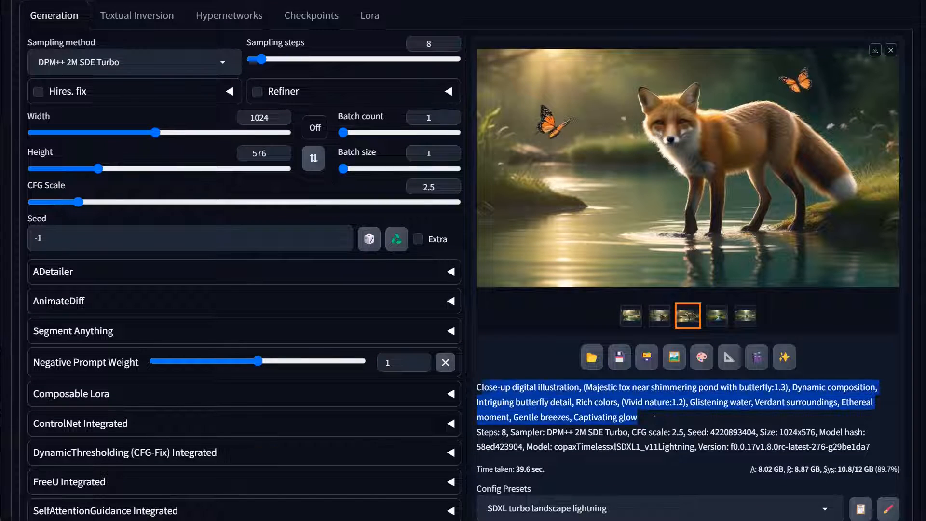
{"action": "scroll", "coordinate": [349, 175], "scroll_direction": "up", "scroll_amount": 5}
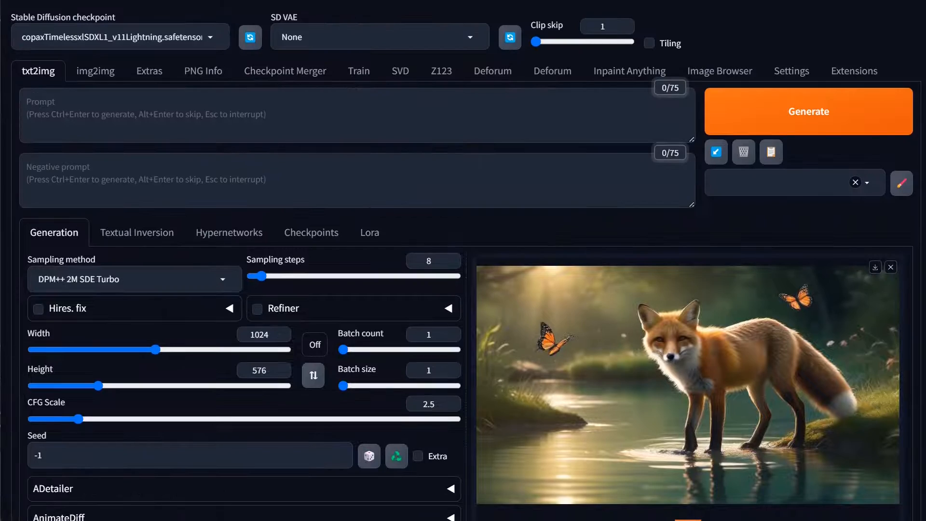
Paste the copied close-up majestic fox prompt into the main prompt field and set the script to None
{"action": "key", "text": "ctrl+v"}
{"action": "scroll", "coordinate": [337, 255], "scroll_direction": "down", "scroll_amount": 15}
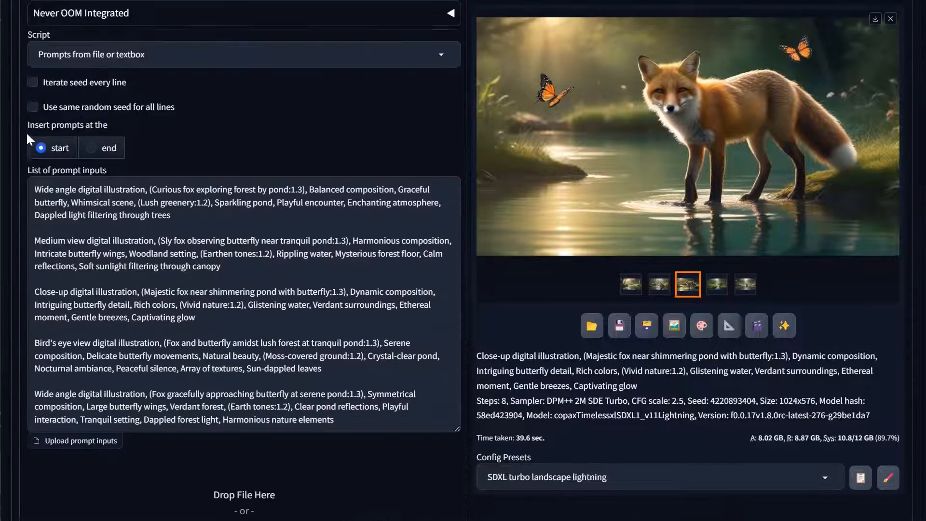
{"action": "scroll", "coordinate": [26, 132], "scroll_direction": "up", "scroll_amount": 2}
{"action": "left_click", "coordinate": [145, 143]}
{"action": "left_click", "coordinate": [57, 158]}
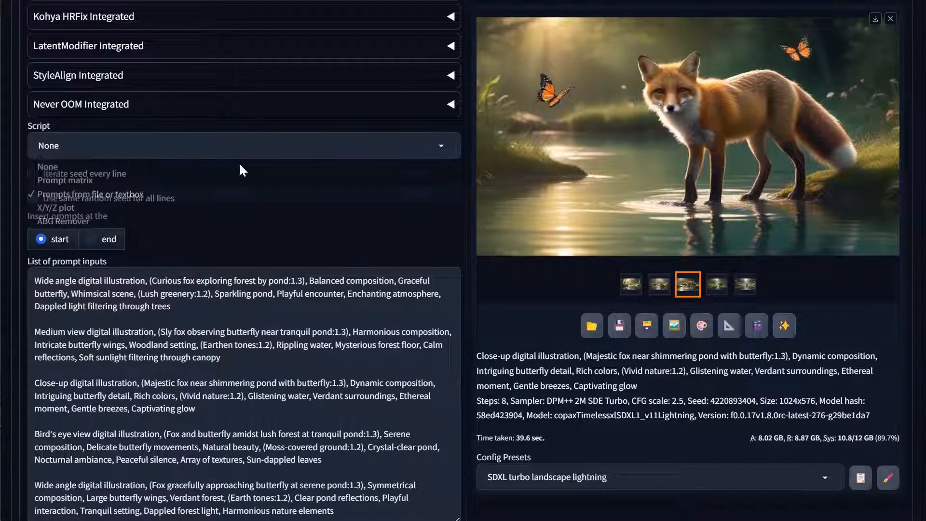
{"action": "scroll", "coordinate": [427, 185], "scroll_direction": "up", "scroll_amount": 2}
{"action": "scroll", "coordinate": [428, 189], "scroll_direction": "up", "scroll_amount": 10}
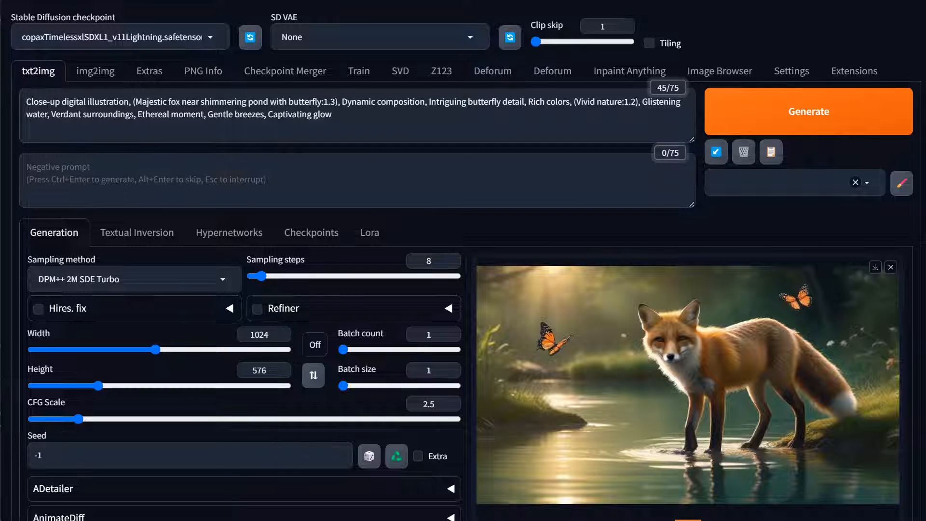
Insert "ruby red" before "fox" in the prompt and generate the image
{"action": "left_click", "coordinate": [167, 102]}
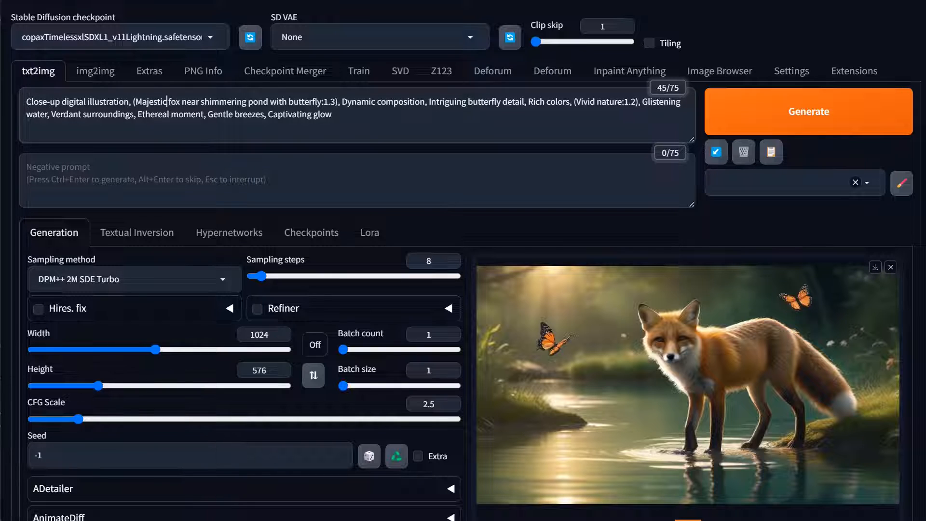
{"action": "type", "text": "ruby r"}
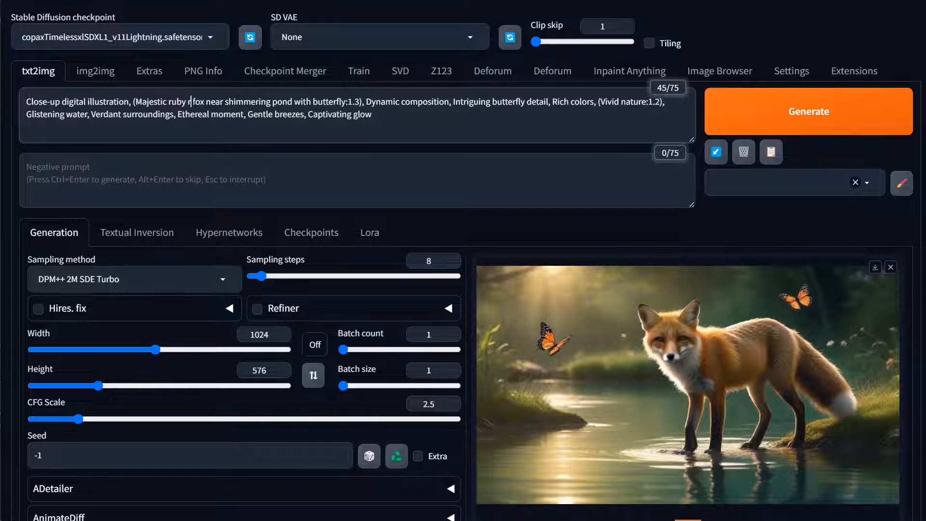
{"action": "type", "text": "ed"}
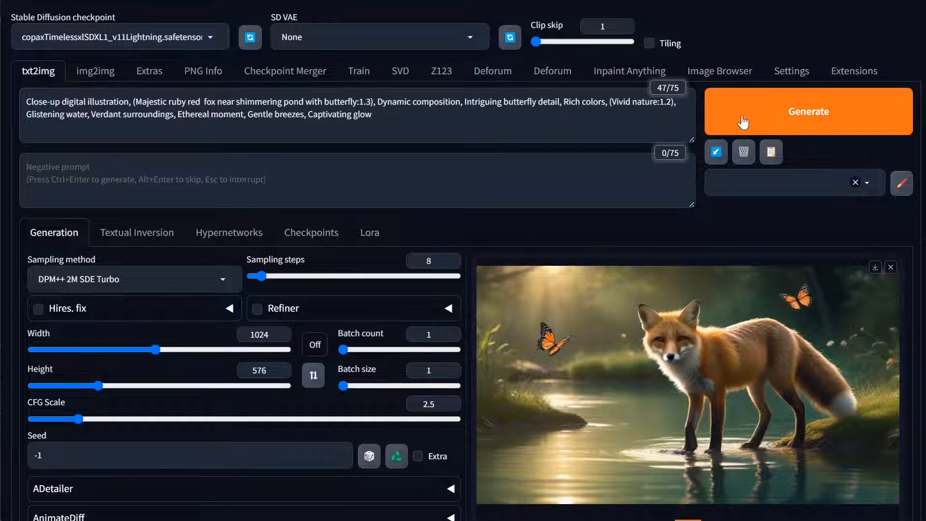
{"action": "key", "text": "ctrl+Return"}
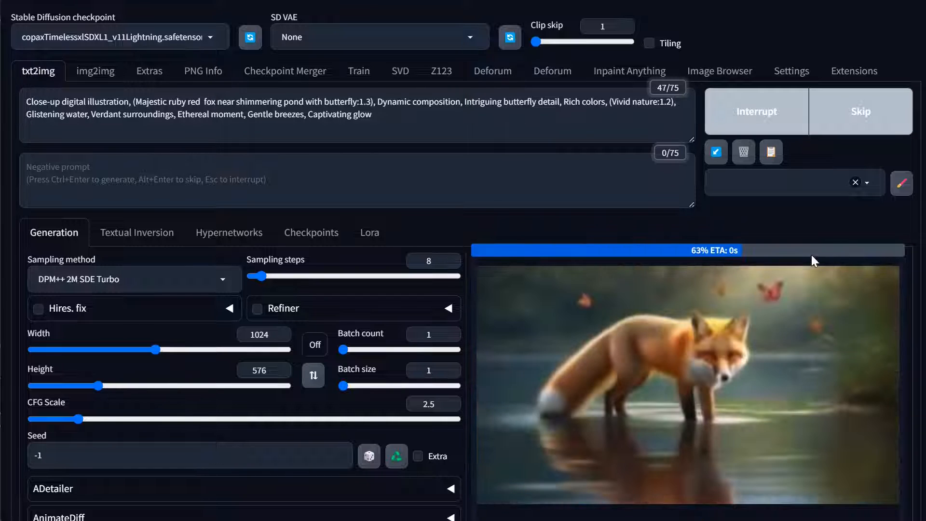
Replace the fox's colour in the prompt with "emerald green", correct the misspelling of "emerald", and generate the image
{"action": "scroll", "coordinate": [758, 362], "scroll_direction": "down", "scroll_amount": 1}
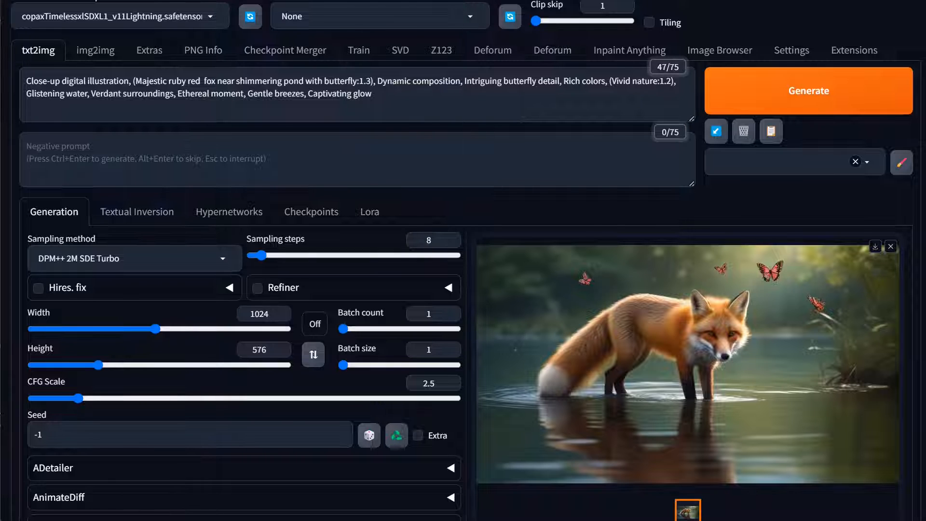
{"action": "left_click_drag", "start_coordinate": [202, 81], "coordinate": [171, 81]}
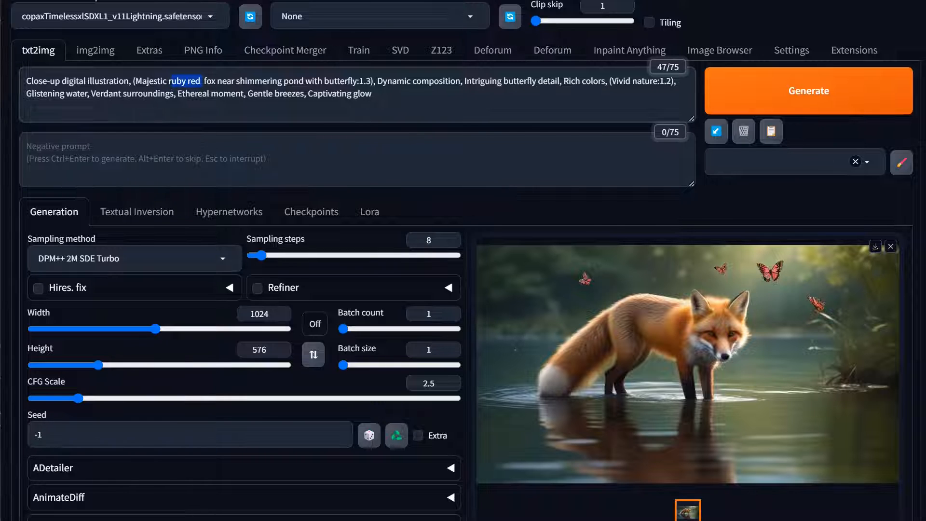
{"action": "type", "text": "emerald gre"}
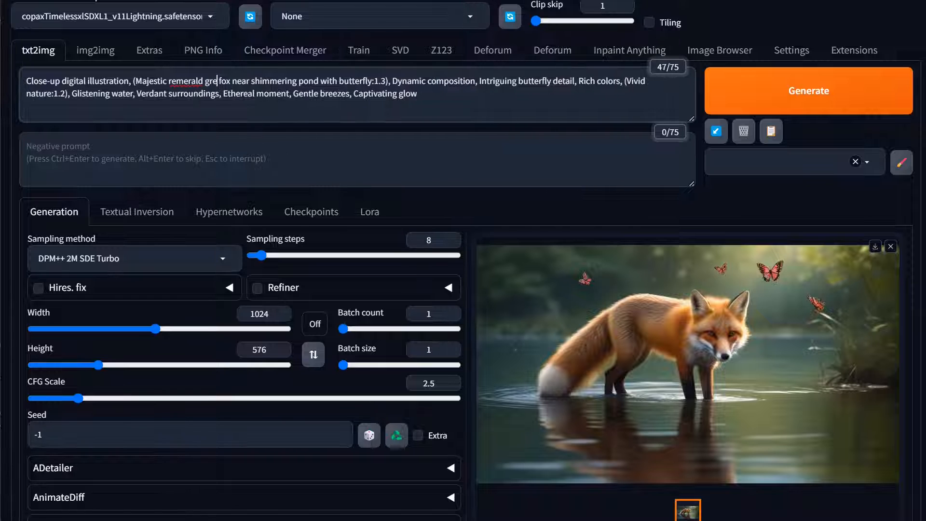
{"action": "type", "text": "en"}
{"action": "double_click", "coordinate": [178, 82]}
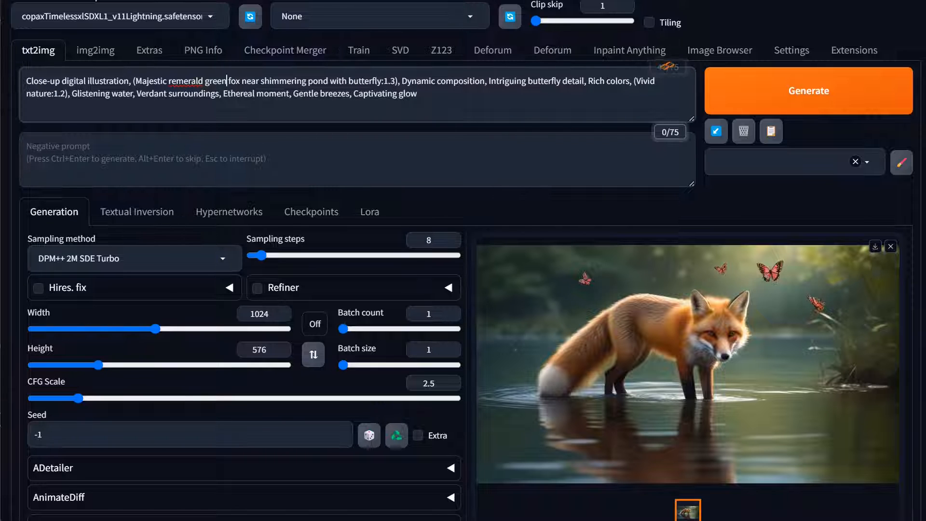
{"action": "right_click", "coordinate": [175, 83]}
{"action": "left_click", "coordinate": [228, 99]}
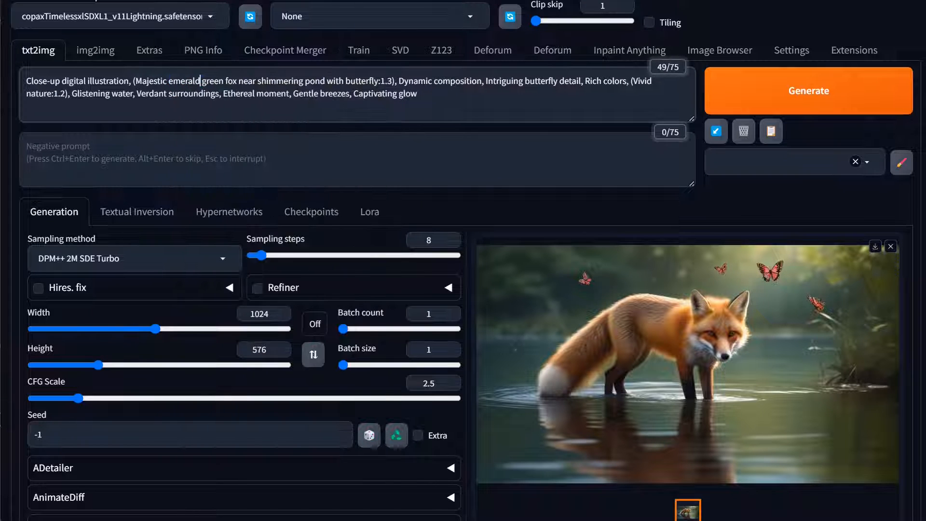
{"action": "left_click", "coordinate": [781, 112]}
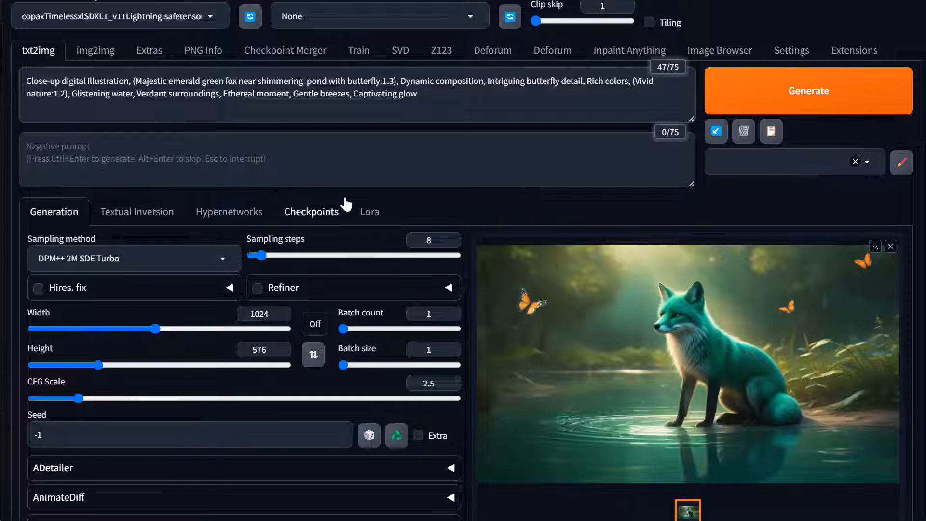
Add "azure blue" before "pond" and "ruby red" before "butterfly" in the prompt, and generate the image
{"action": "type", "text": "a"}
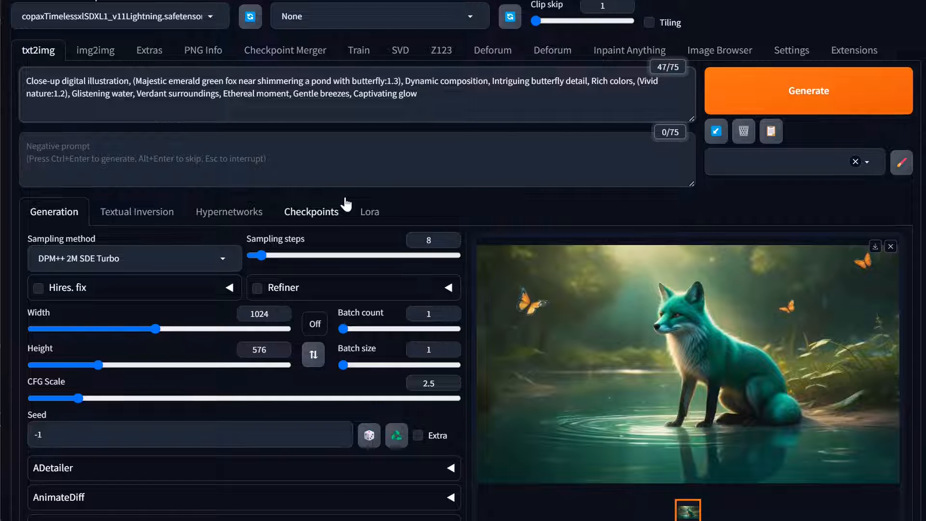
{"action": "type", "text": "zure blue"}
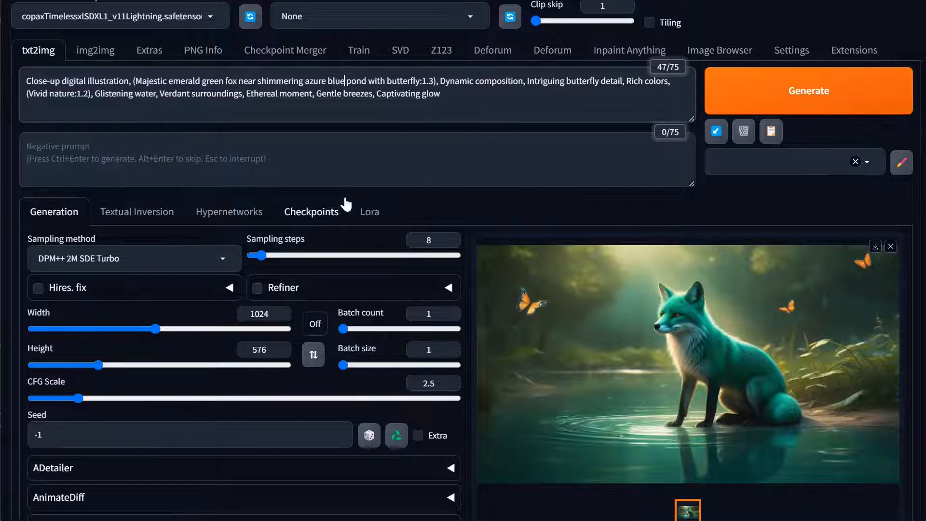
{"action": "left_click", "coordinate": [389, 80]}
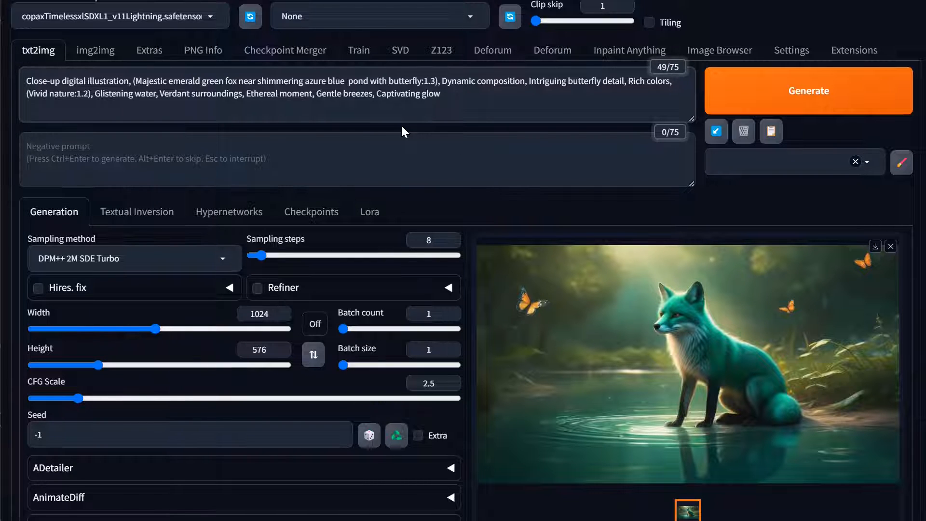
{"action": "type", "text": "ruby red"}
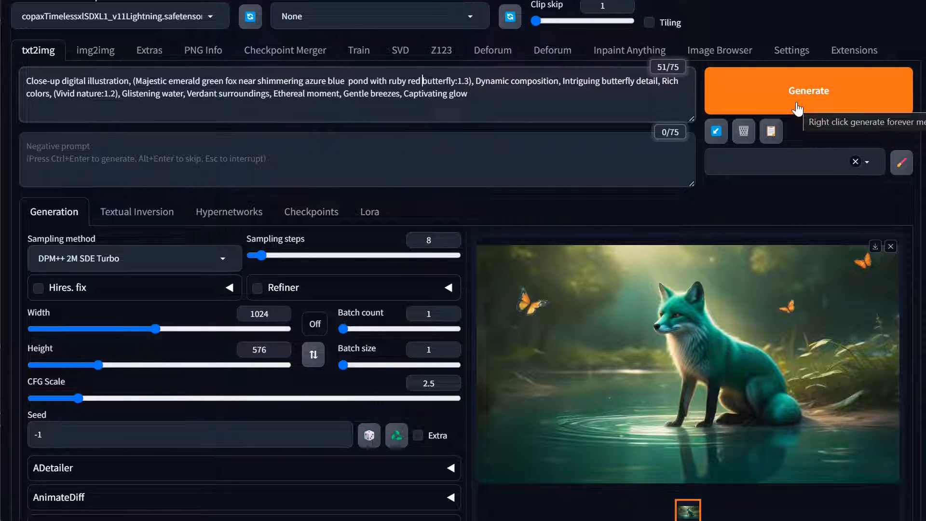
{"action": "left_click", "coordinate": [838, 103]}
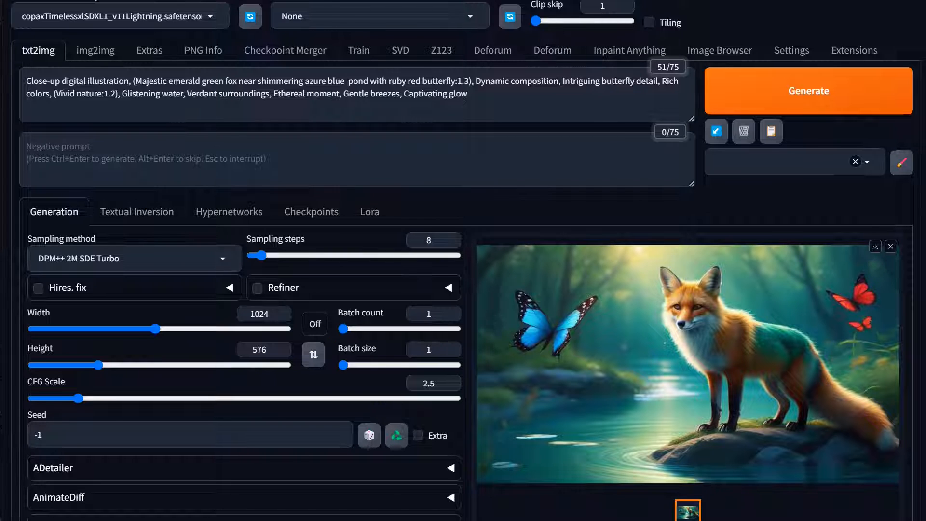
Move the closing weight ":1.3)" from after "butterfly" to after "pond", add a comma behind it, and generate the image
{"action": "left_click_drag", "start_coordinate": [472, 81], "coordinate": [457, 81]}
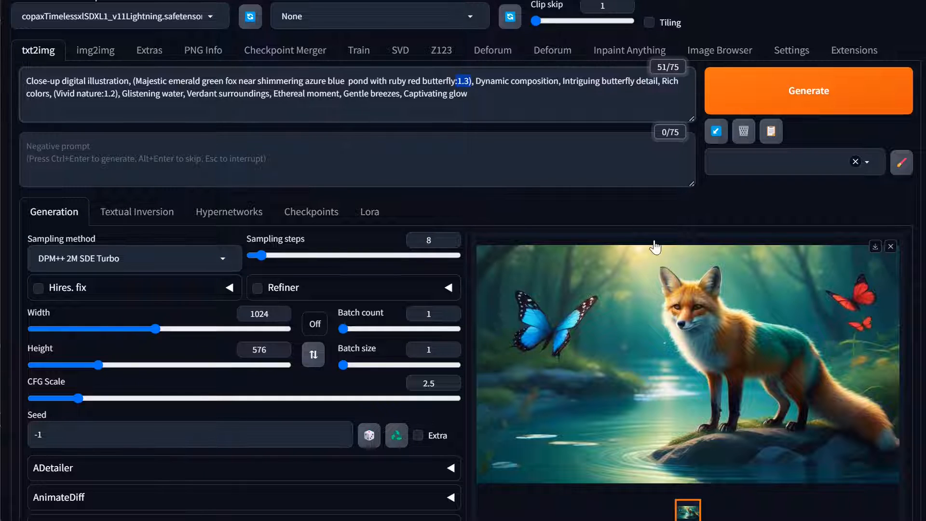
{"action": "key", "text": "BackSpace"}
{"action": "key", "text": "BackSpace"}
{"action": "key", "text": "Delete"}
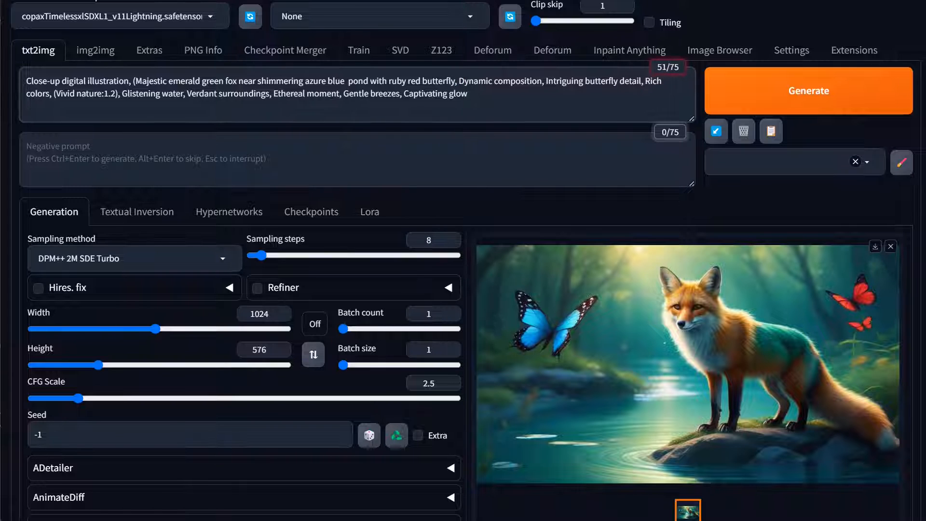
{"action": "left_click", "coordinate": [368, 81]}
{"action": "type", "text": ":1.3)"}
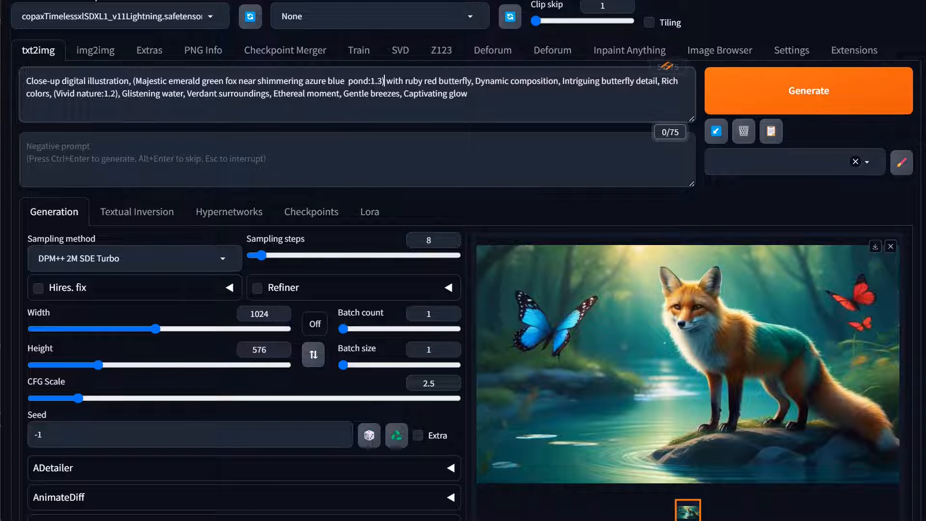
{"action": "type", "text": ","}
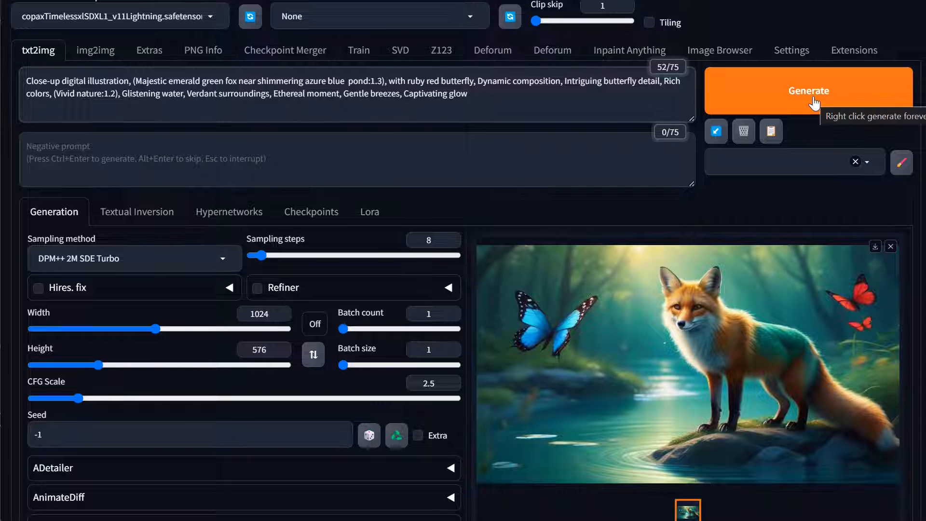
{"action": "key", "text": "ctrl+Return"}
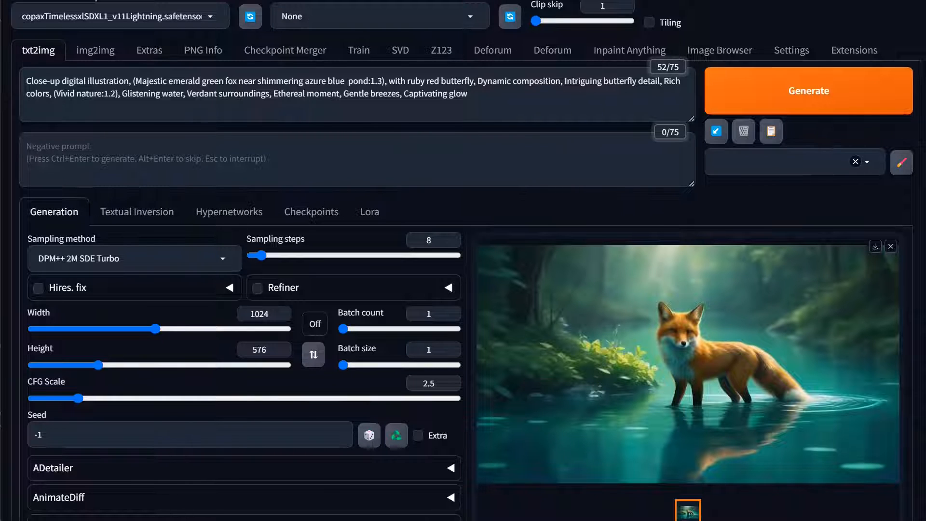
Give the phrase "ruby red butterfly" an attention weight of 1.3 and generate the image
{"action": "left_click_drag", "start_coordinate": [407, 80], "coordinate": [475, 81]}
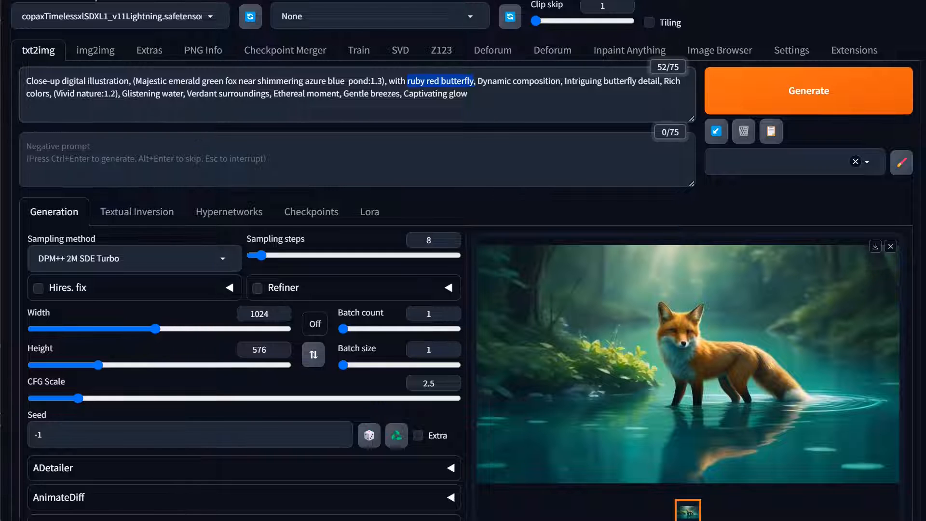
{"action": "key", "text": "ctrl+Up"}
{"action": "key", "text": "ctrl+Up"}
{"action": "key", "text": "ctrl+Up"}
{"action": "key", "text": "ctrl+Up"}
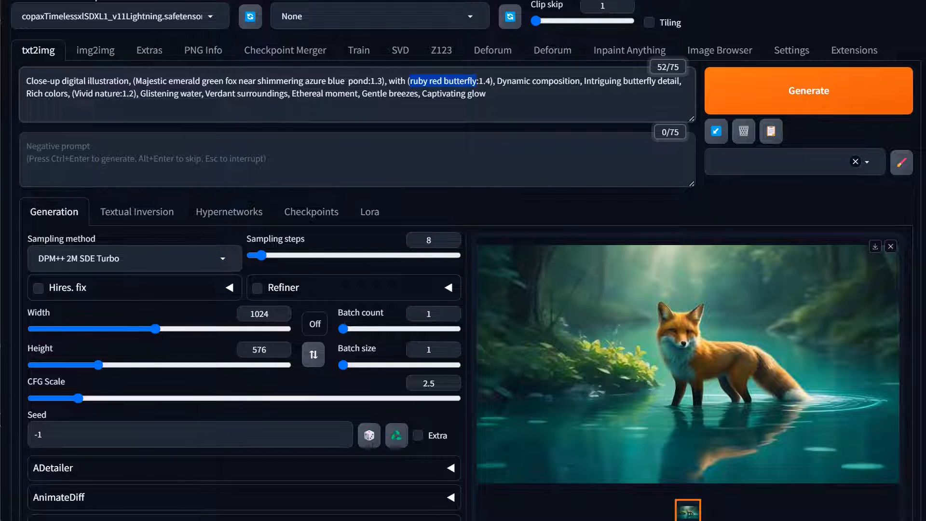
{"action": "key", "text": "ctrl+Down"}
{"action": "left_click", "coordinate": [771, 107]}
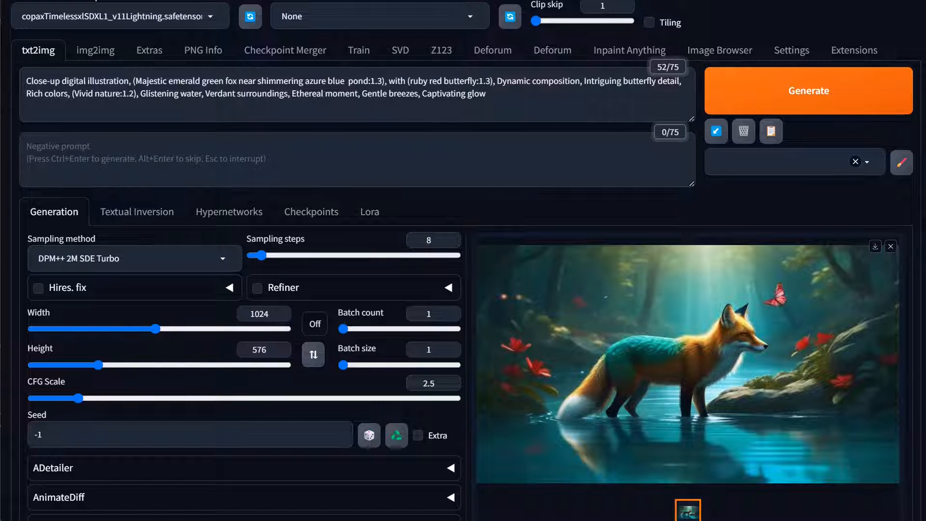
Insert ", BREAK" after "emerald green fox" and change "butterfly" to "butterflies" in the weighted ruby red phrase
{"action": "left_click", "coordinate": [237, 81]}
{"action": "type", "text": ", BREAK,"}
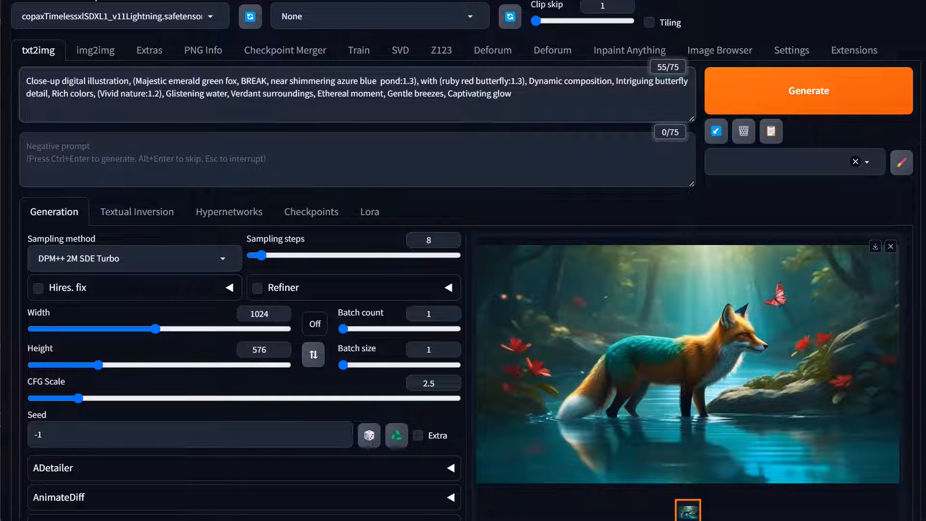
{"action": "left_click", "coordinate": [506, 80]}
{"action": "key", "text": "BackSpace"}
{"action": "type", "text": "ies"}
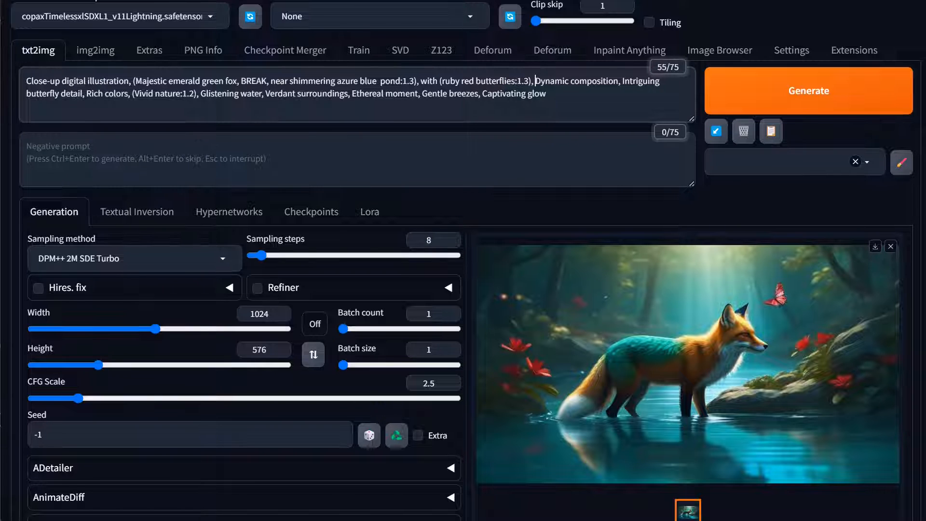
Insert "BREAK," before "Dynamic composition" in the prompt and generate the image
{"action": "left_click", "coordinate": [535, 80]}
{"action": "type", "text": "BREAK"}
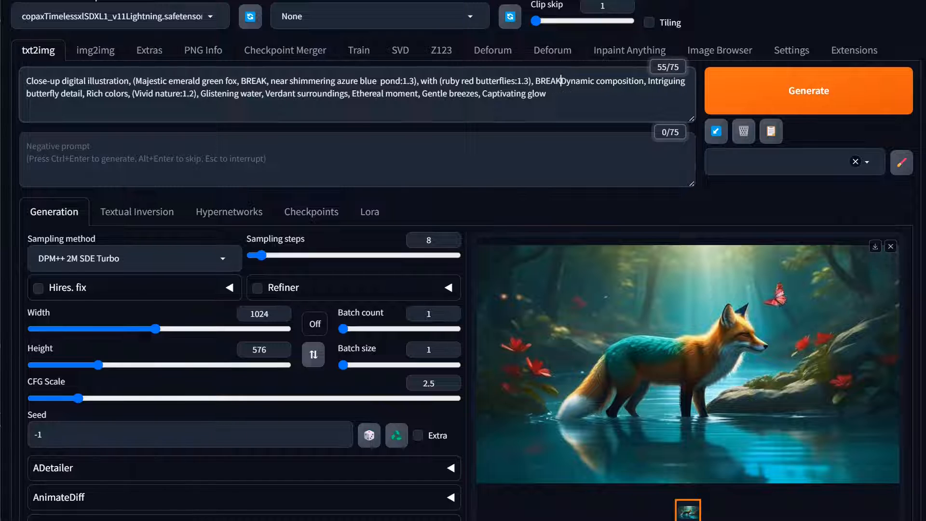
{"action": "type", "text": ","}
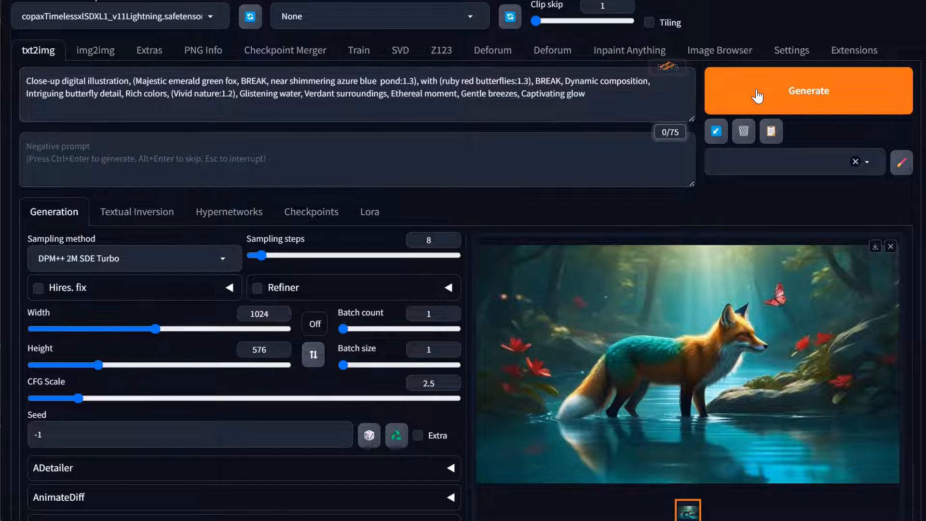
{"action": "left_click", "coordinate": [757, 91]}
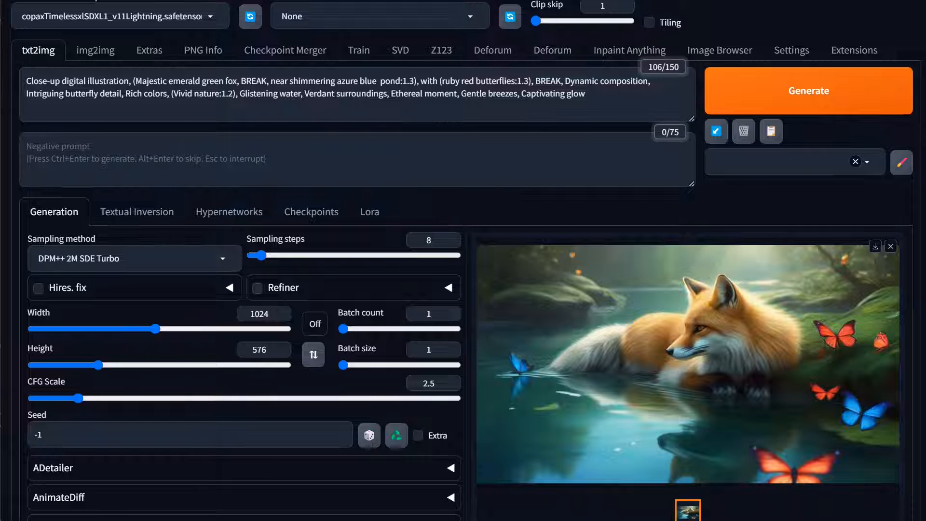
Remove the BREAK after "emerald green fox" from the prompt and generate the image
{"action": "left_click", "coordinate": [267, 81]}
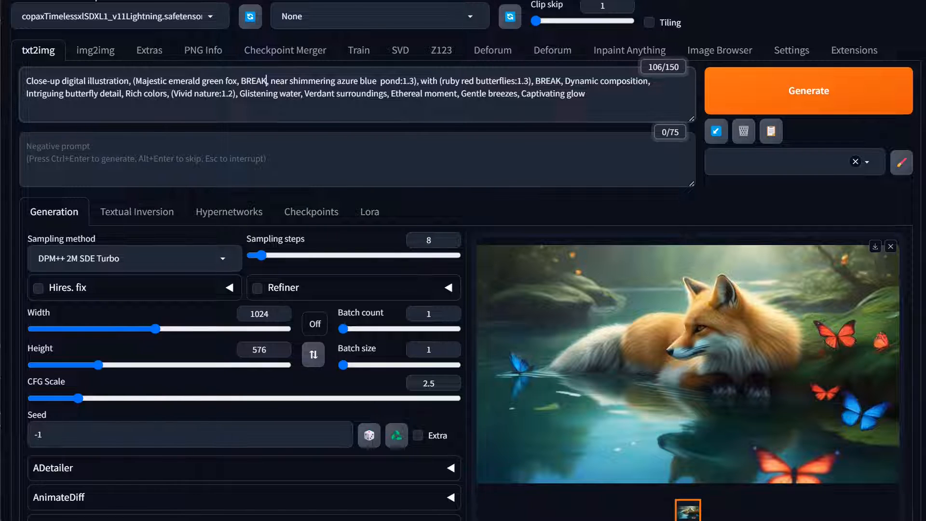
{"action": "key", "text": "shift+Left"}
{"action": "key", "text": "shift+Left"}
{"action": "key", "text": "shift+Left"}
{"action": "key", "text": "shift+Left"}
{"action": "key", "text": "shift+Left"}
{"action": "key", "text": "BackSpace"}
{"action": "key", "text": "BackSpace"}
{"action": "key", "text": "BackSpace"}
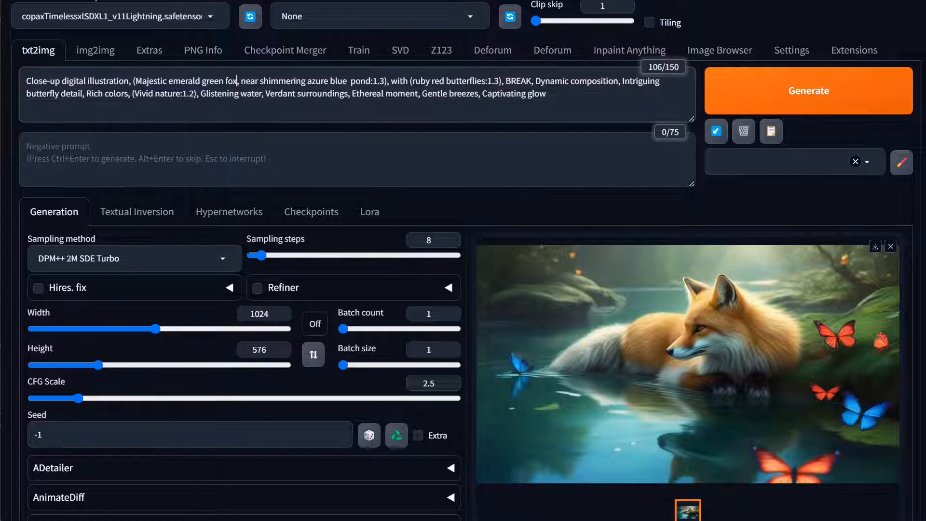
{"action": "left_click", "coordinate": [748, 99]}
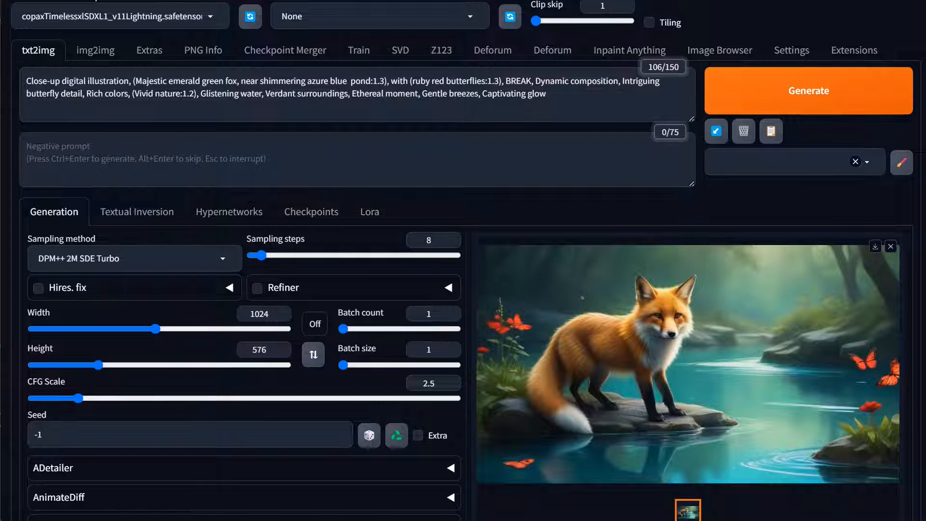
Move the closing ":1.3)" weight from after "azure blue pond" to directly after "fox", so it covers only "Majestic emerald green fox"
{"action": "left_click_drag", "start_coordinate": [387, 81], "coordinate": [370, 81]}
{"action": "key", "text": "ctrl+c"}
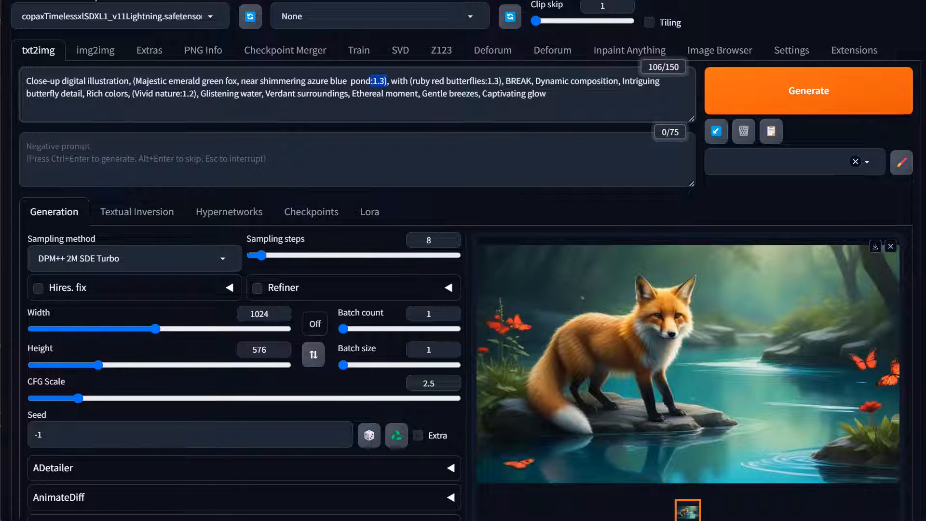
{"action": "key", "text": "BackSpace"}
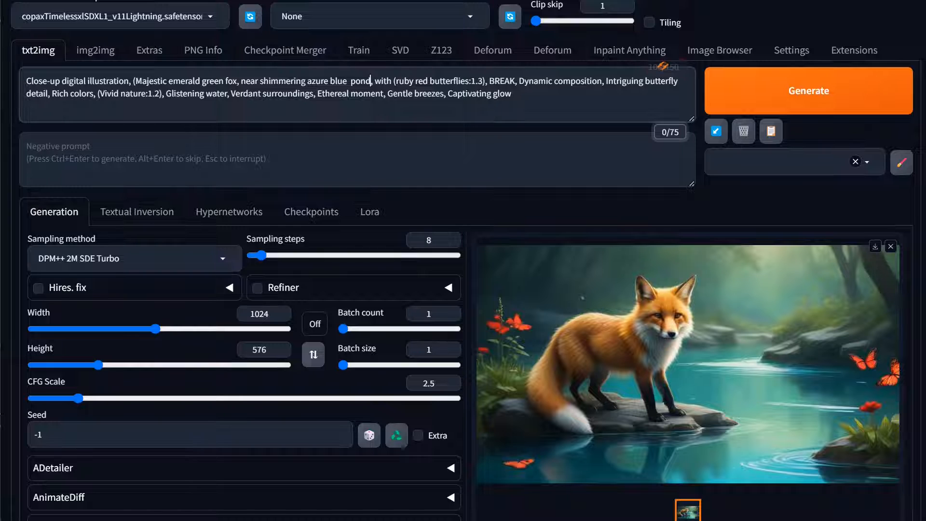
{"action": "left_click", "coordinate": [237, 81]}
{"action": "key", "text": "ctrl+v"}
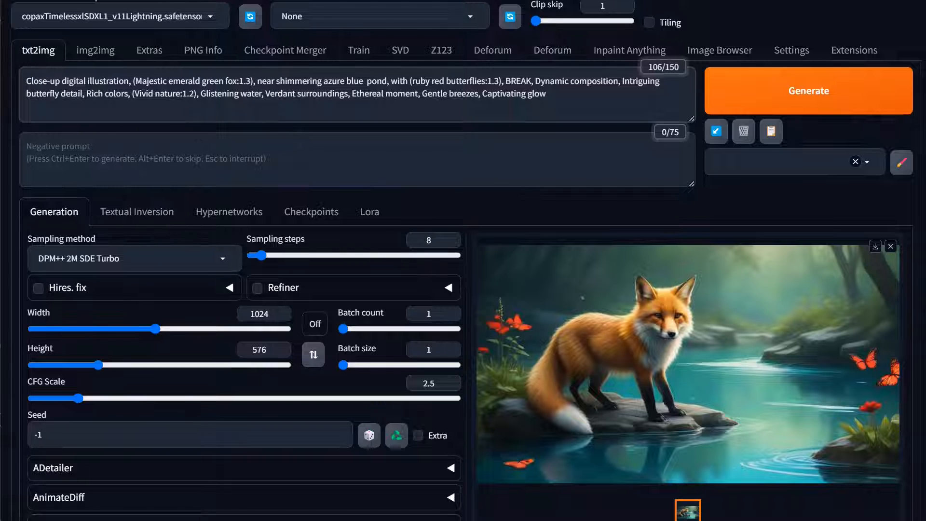
Give "azure blue pond" an attention weight of 1.3 and raise the "Majestic emerald green fox" weight to 1.4
{"action": "left_click_drag", "start_coordinate": [323, 81], "coordinate": [390, 81]}
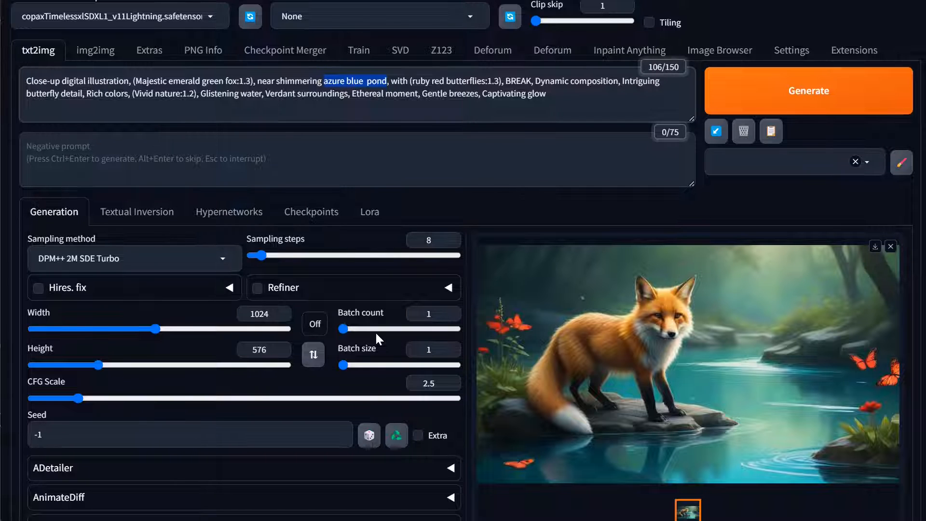
{"action": "key", "text": "ctrl+Up"}
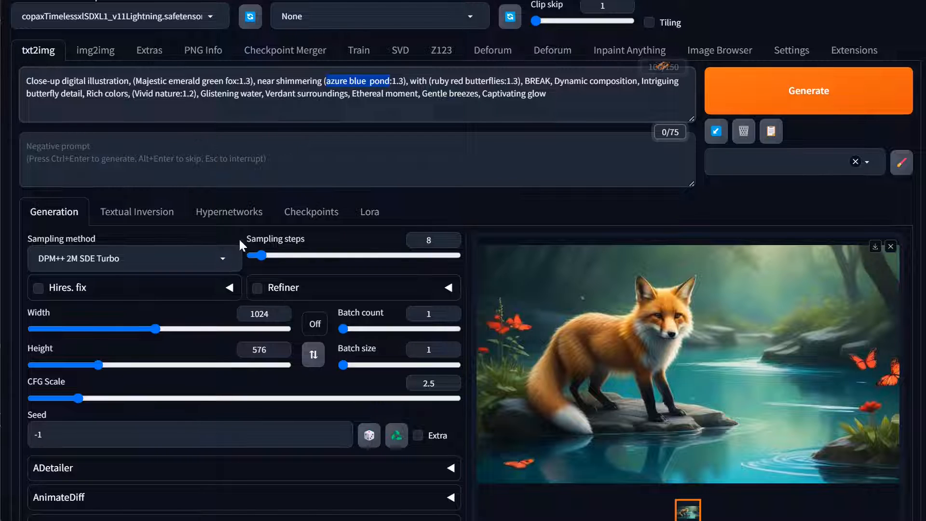
{"action": "left_click", "coordinate": [232, 81]}
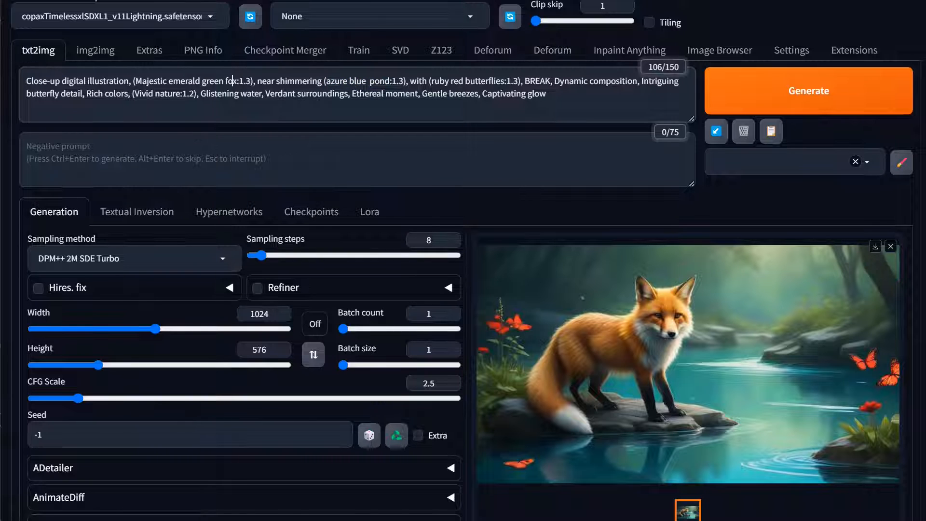
{"action": "key", "text": "ctrl+Up"}
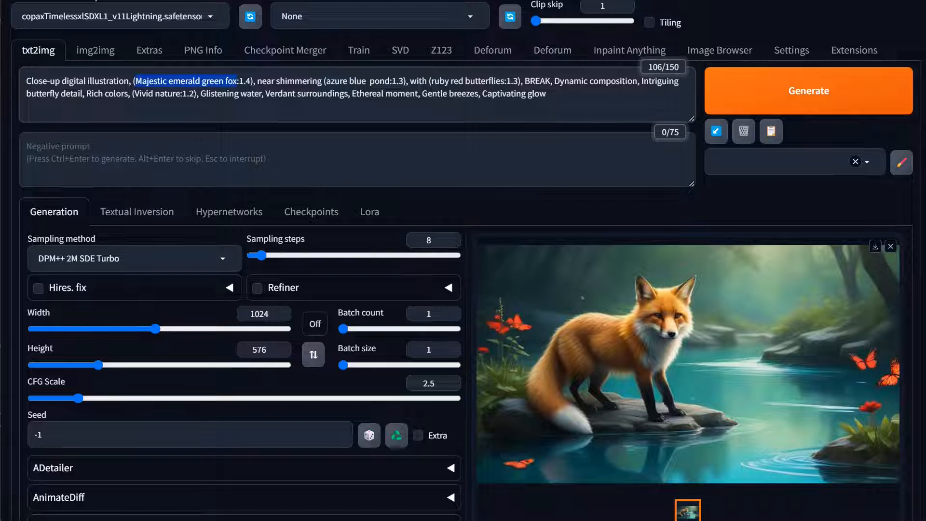
Generate the image with the reweighted prompt and inspect the result at full size
{"action": "left_click", "coordinate": [793, 77]}
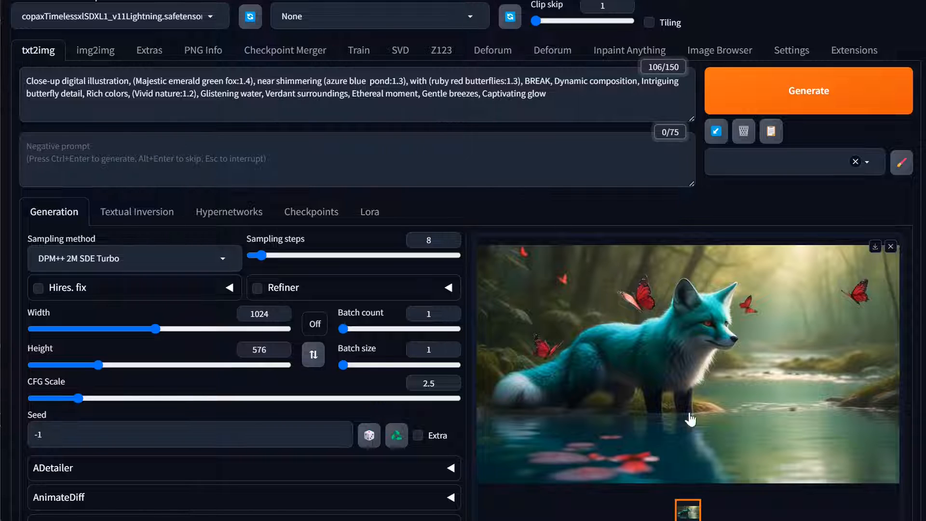
{"action": "left_click", "coordinate": [737, 379]}
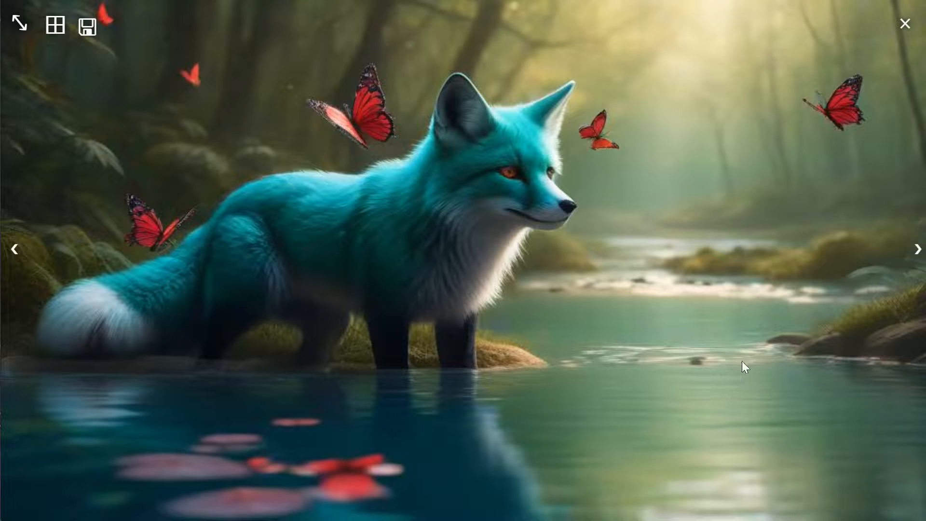
{"action": "left_click", "coordinate": [478, 255]}
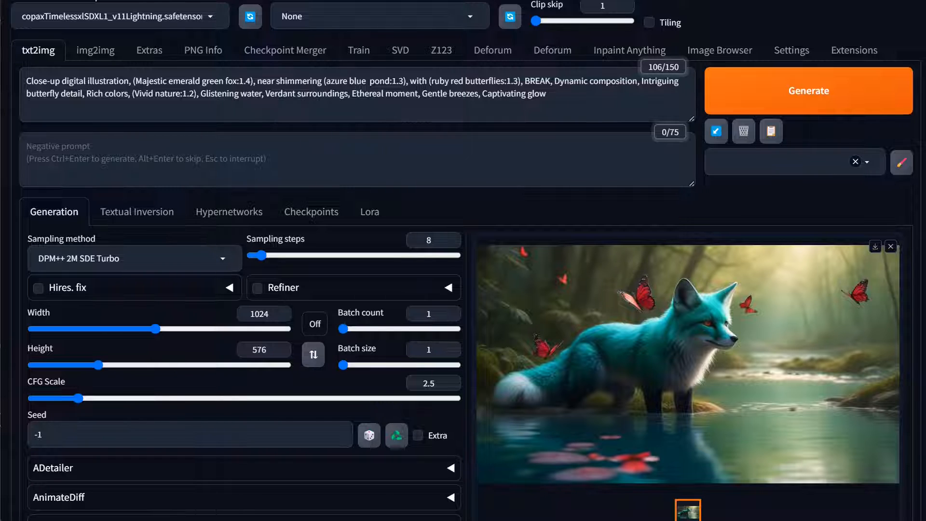
Replace "ruby red" with "fire orange" in the weighted butterflies phrase and generate the image
{"action": "left_click_drag", "start_coordinate": [470, 81], "coordinate": [454, 81]}
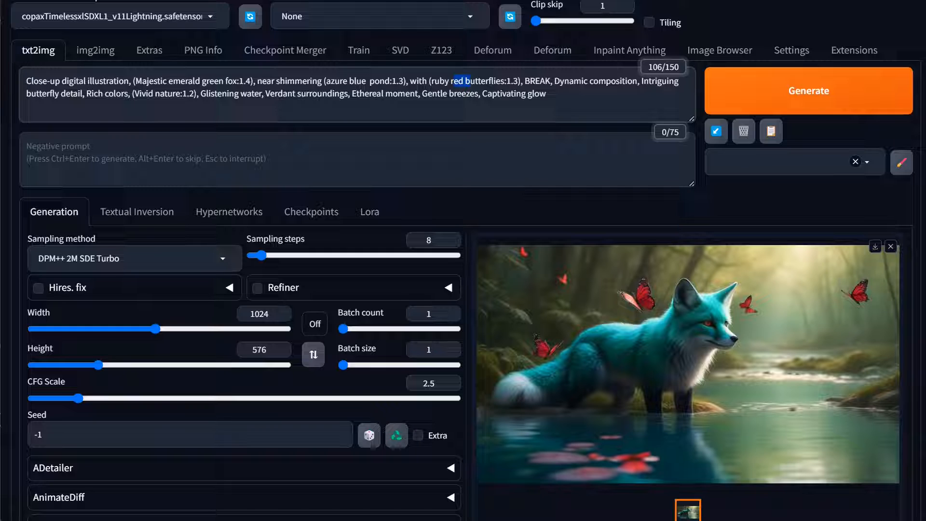
{"action": "left_click", "coordinate": [457, 81]}
{"action": "left_click_drag", "start_coordinate": [463, 81], "coordinate": [431, 81]}
{"action": "type", "text": "fire ora"}
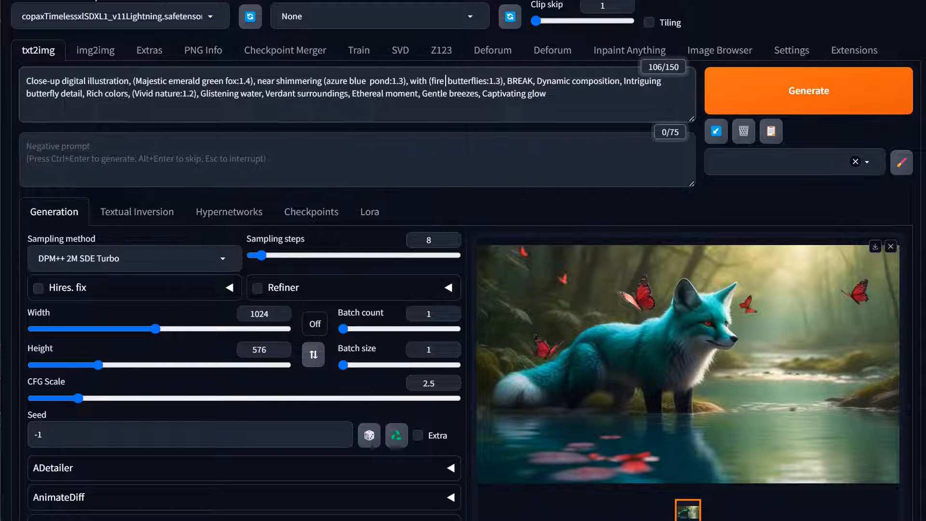
{"action": "type", "text": "nge"}
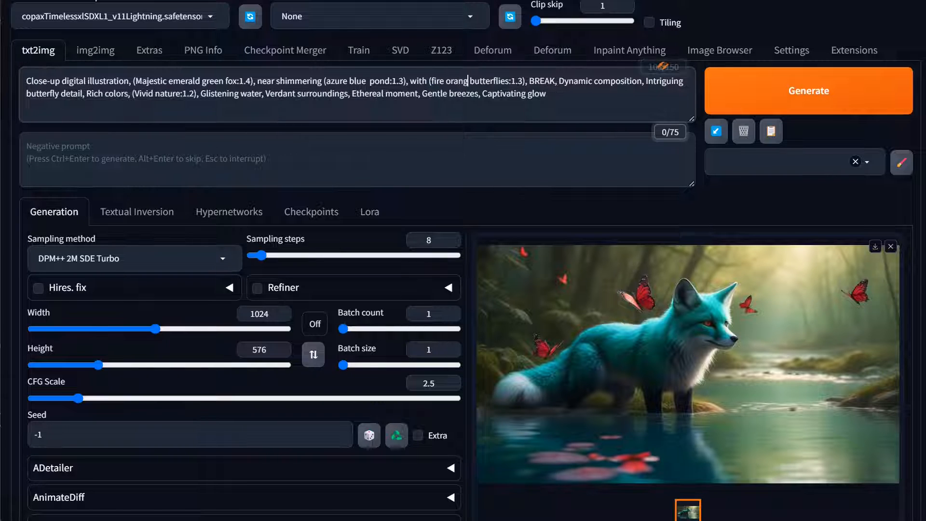
{"action": "left_click", "coordinate": [752, 99]}
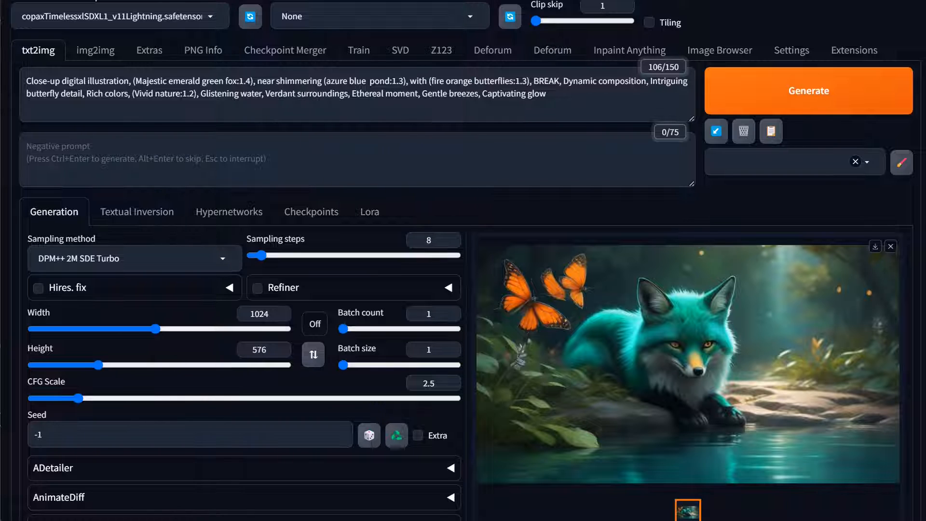
{"action": "left_click_drag", "start_coordinate": [392, 81], "coordinate": [370, 81]}
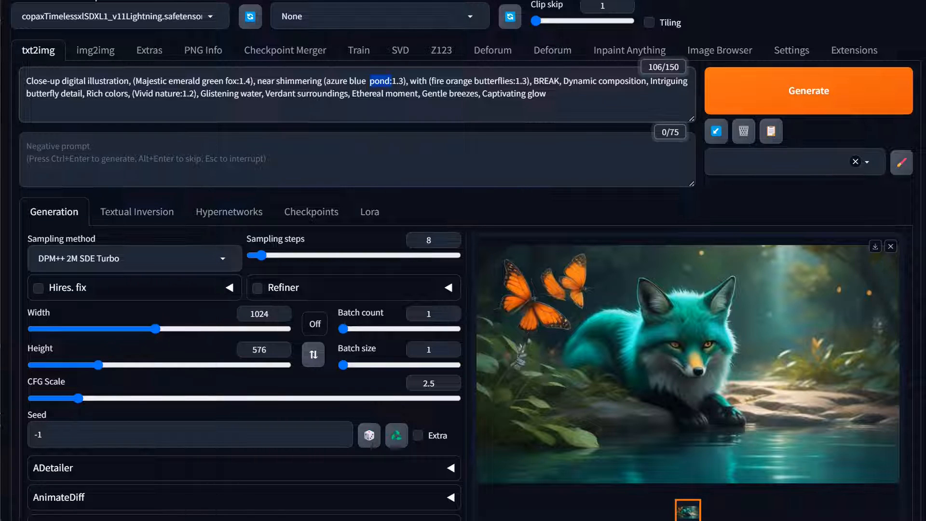
{"action": "left_click_drag", "start_coordinate": [522, 81], "coordinate": [502, 81]}
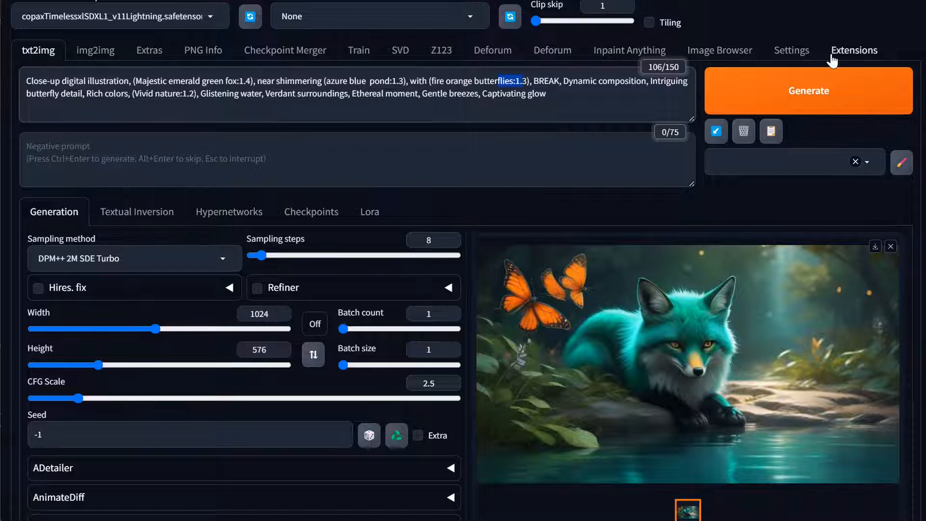
Load the newest txt2img images in the Image Browser and send the teal fox with red butterflies to inpaint
{"action": "left_click", "coordinate": [734, 52]}
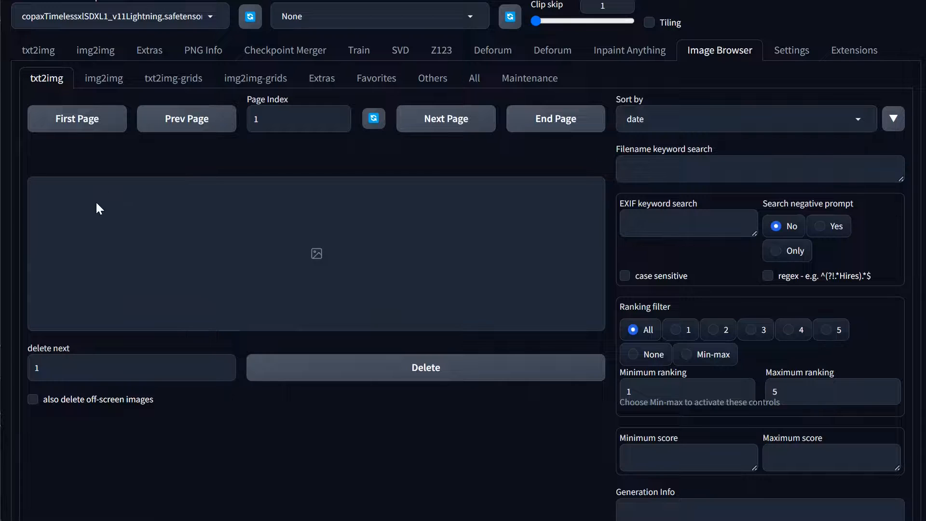
{"action": "left_click", "coordinate": [52, 127]}
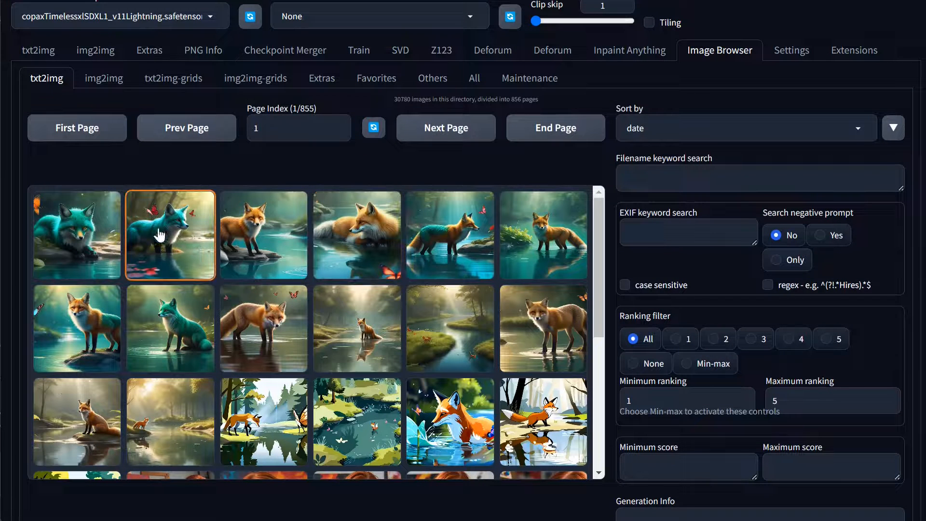
{"action": "left_click", "coordinate": [159, 236]}
{"action": "scroll", "coordinate": [648, 294], "scroll_direction": "down", "scroll_amount": 4}
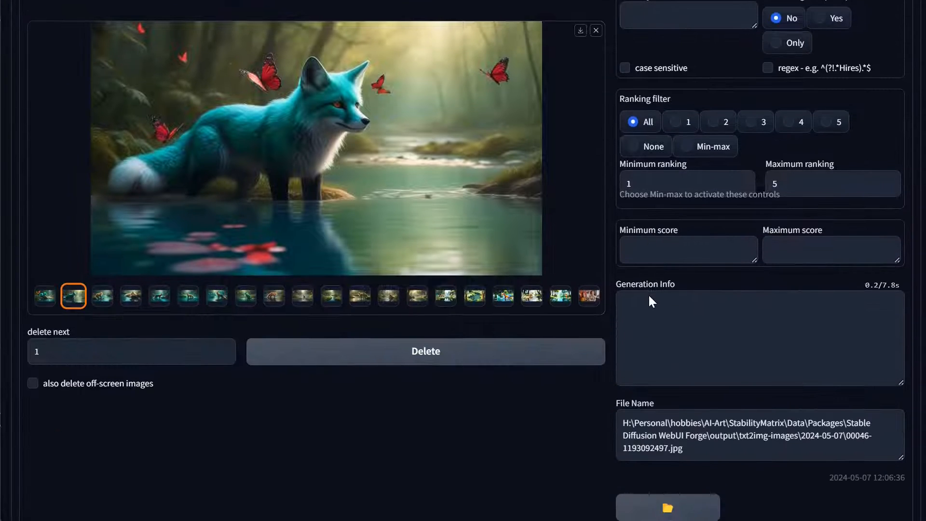
{"action": "scroll", "coordinate": [742, 359], "scroll_direction": "down", "scroll_amount": 6}
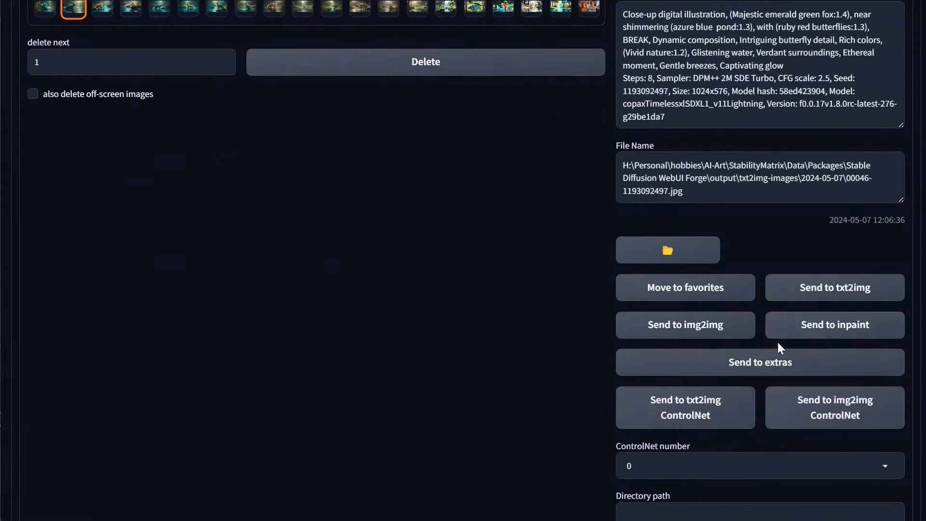
{"action": "left_click", "coordinate": [831, 328]}
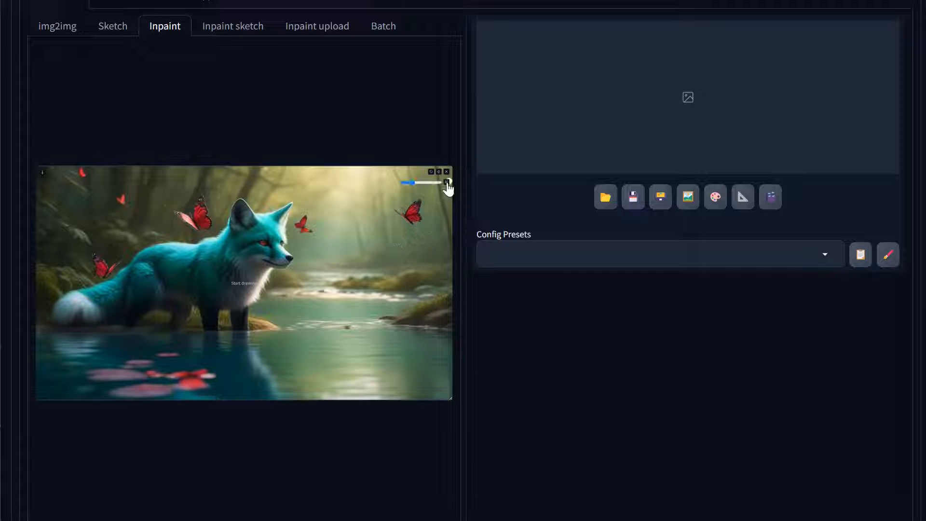
Enlarge the mask brush and paint a mask over the red and pink lily pads in the water below the fox
{"action": "left_click_drag", "start_coordinate": [412, 181], "coordinate": [431, 181]}
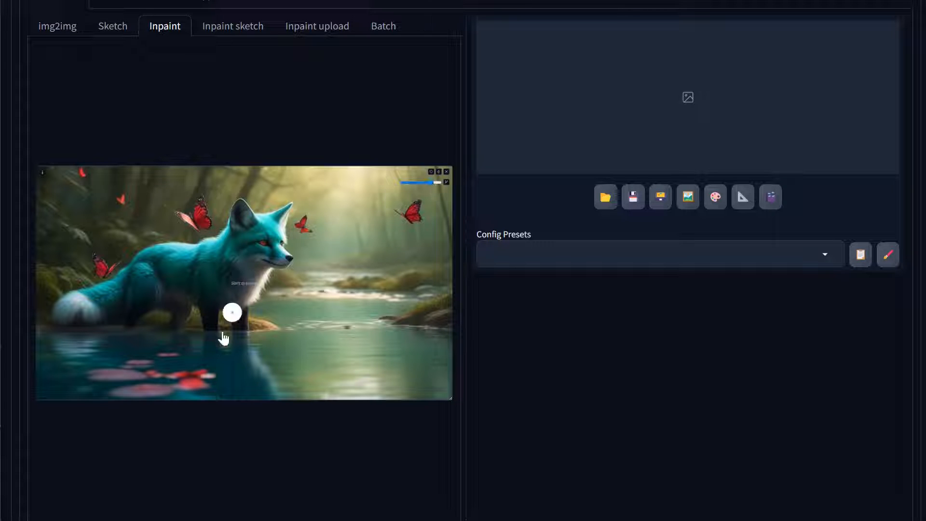
{"action": "mouse_move", "coordinate": [205, 382]}
{"action": "left_mouse_down"}
{"action": "mouse_move", "coordinate": [112, 389]}
{"action": "mouse_move", "coordinate": [94, 378]}
{"action": "mouse_move", "coordinate": [211, 377]}
{"action": "mouse_move", "coordinate": [199, 380]}
{"action": "mouse_move", "coordinate": [171, 360]}
{"action": "mouse_move", "coordinate": [110, 368]}
{"action": "left_mouse_up"}
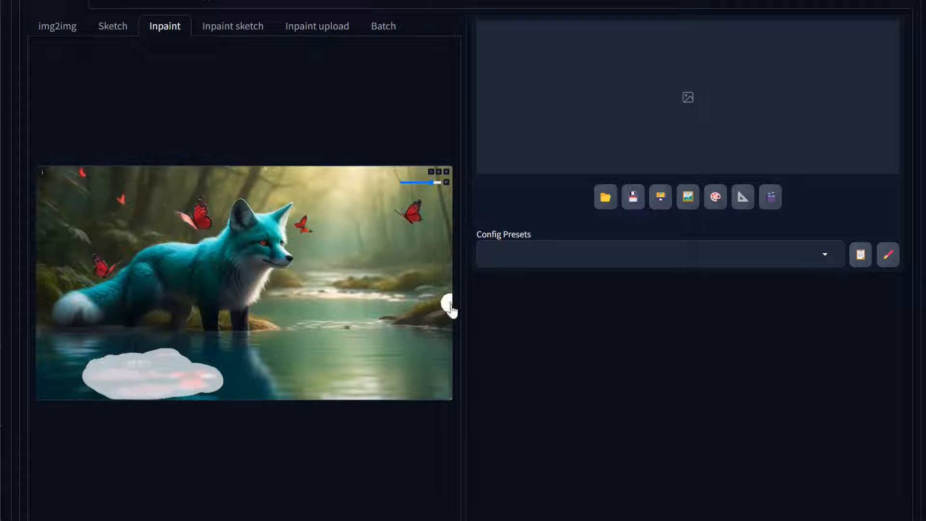
{"action": "scroll", "coordinate": [446, 308], "scroll_direction": "down", "scroll_amount": 2}
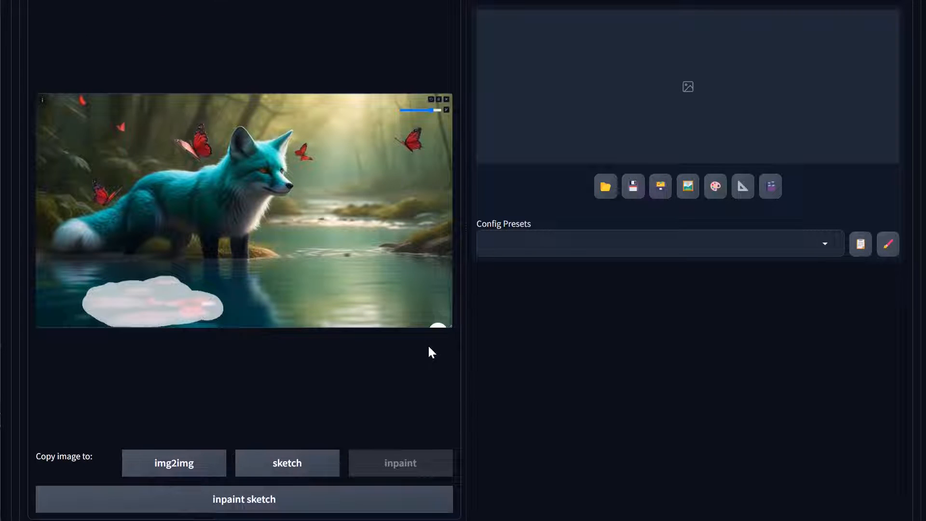
{"action": "mouse_move", "coordinate": [212, 306]}
{"action": "left_mouse_down"}
{"action": "mouse_move", "coordinate": [223, 316]}
{"action": "mouse_move", "coordinate": [186, 320]}
{"action": "mouse_move", "coordinate": [230, 309]}
{"action": "mouse_move", "coordinate": [173, 284]}
{"action": "mouse_move", "coordinate": [97, 289]}
{"action": "mouse_move", "coordinate": [86, 308]}
{"action": "mouse_move", "coordinate": [144, 321]}
{"action": "left_mouse_up"}
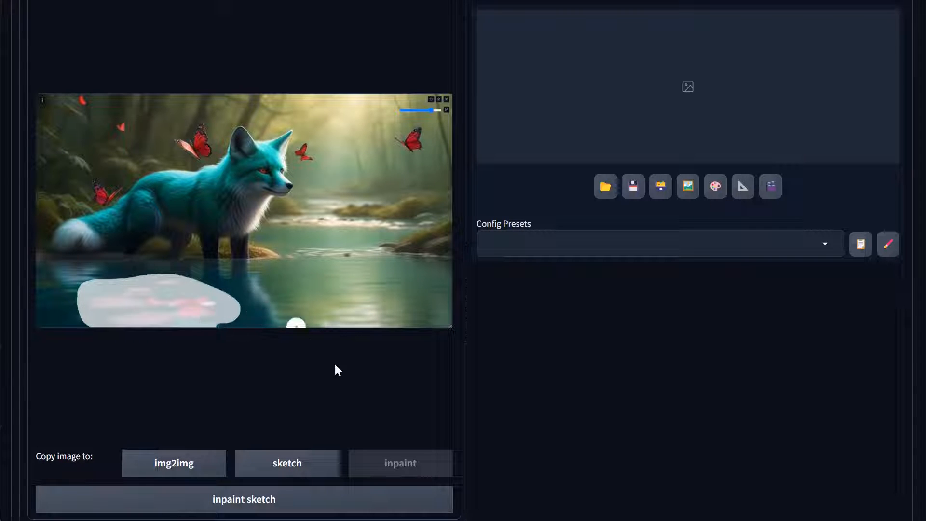
Search the checkpoints for "inpaint" and load dreamshaperXL_lightningInpaint.safetensors
{"action": "scroll", "coordinate": [539, 366], "scroll_direction": "down", "scroll_amount": 5}
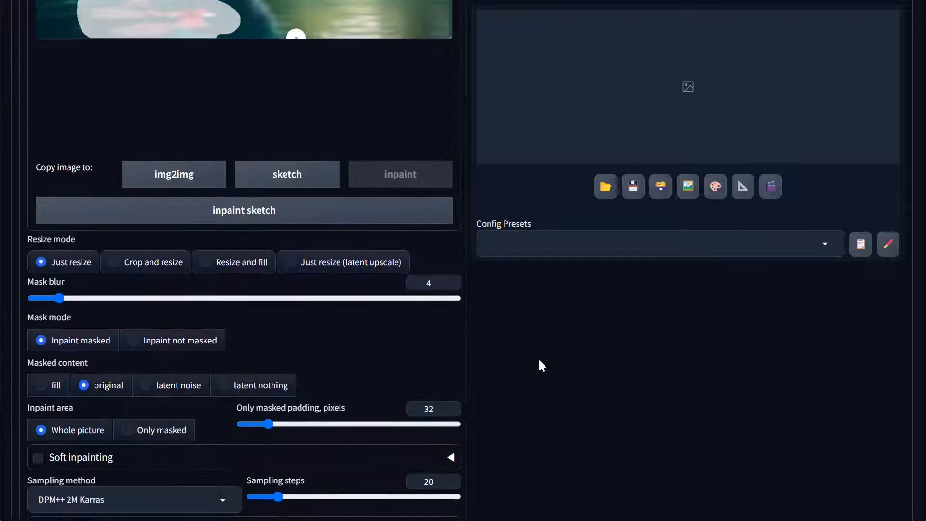
{"action": "scroll", "coordinate": [539, 366], "scroll_direction": "up", "scroll_amount": 10}
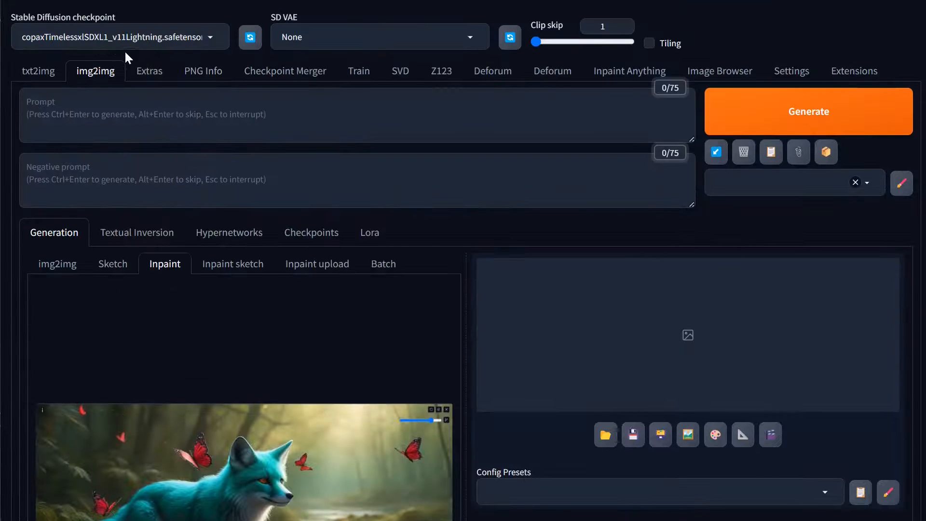
{"action": "left_click", "coordinate": [123, 45]}
{"action": "type", "text": "inpaint"}
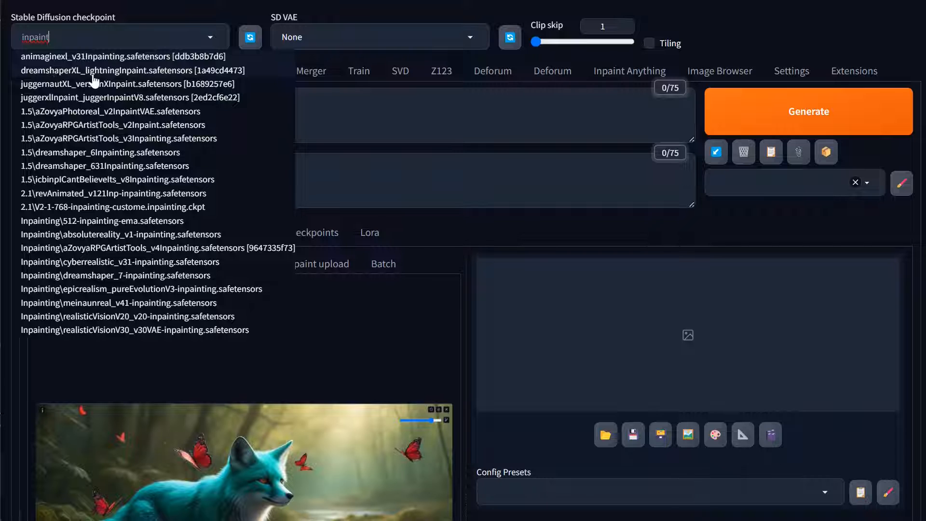
{"action": "left_click", "coordinate": [93, 72]}
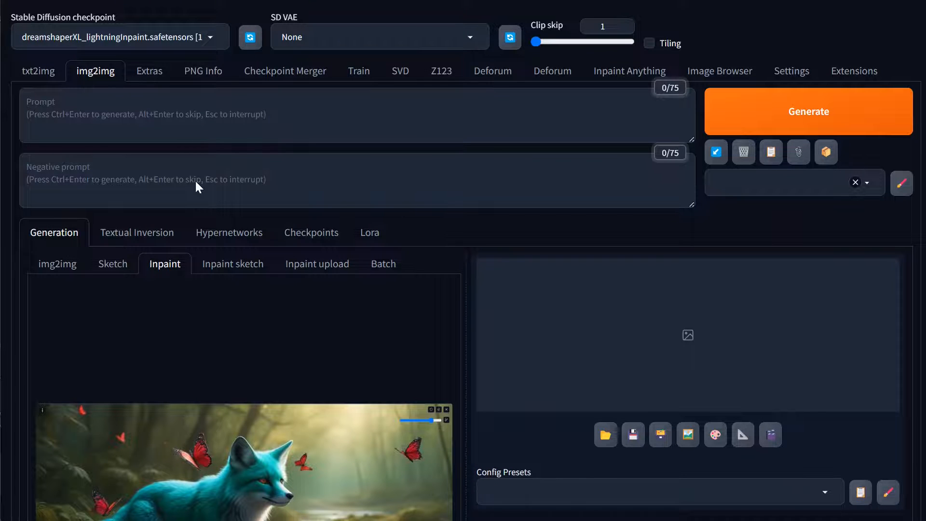
Set the inpainting sampling steps to 10 and the inpaint area to Only masked
{"action": "scroll", "coordinate": [234, 299], "scroll_direction": "down", "scroll_amount": 5}
{"action": "scroll", "coordinate": [236, 298], "scroll_direction": "down", "scroll_amount": 4}
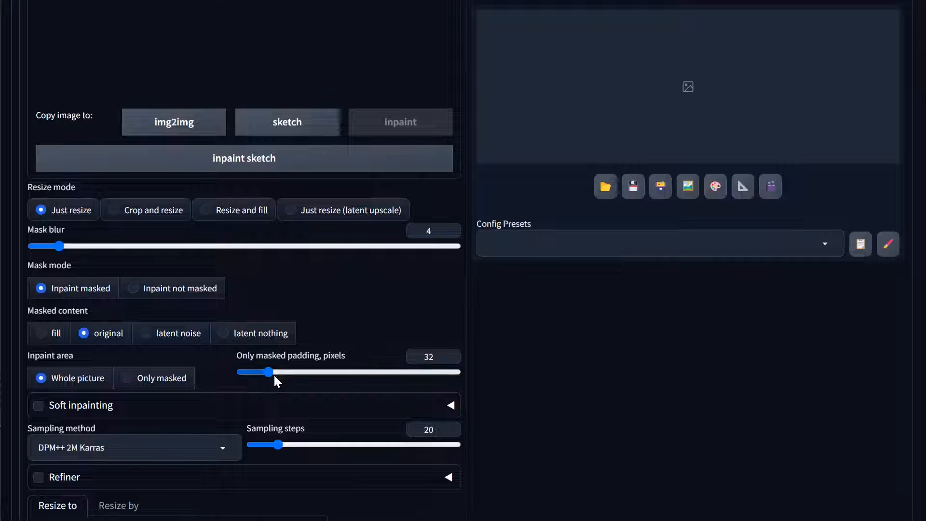
{"action": "mouse_move", "coordinate": [276, 445]}
{"action": "left_mouse_down"}
{"action": "mouse_move", "coordinate": [259, 447]}
{"action": "mouse_move", "coordinate": [264, 454]}
{"action": "left_mouse_up"}
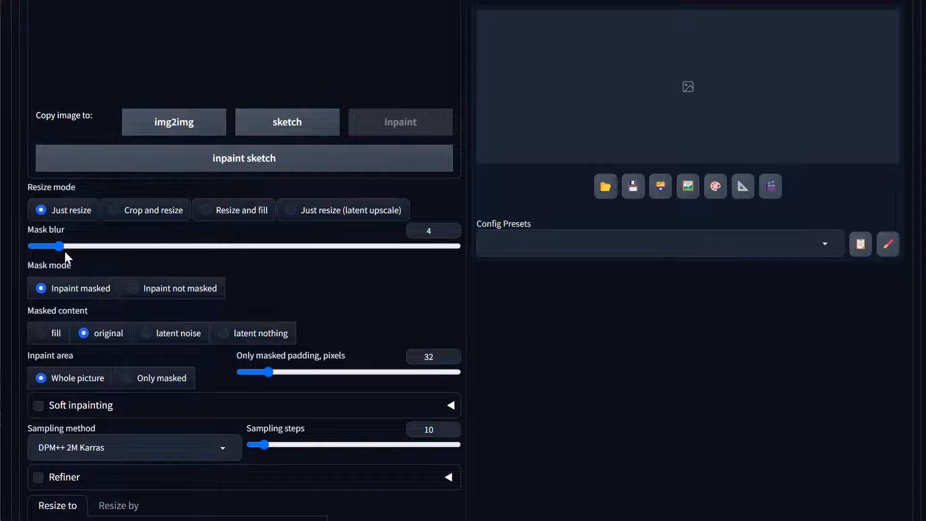
{"action": "left_click", "coordinate": [156, 381]}
Set the inpaint output aspect ratio to 1:1 at 1024 by 1024
{"action": "scroll", "coordinate": [288, 396], "scroll_direction": "down", "scroll_amount": 5}
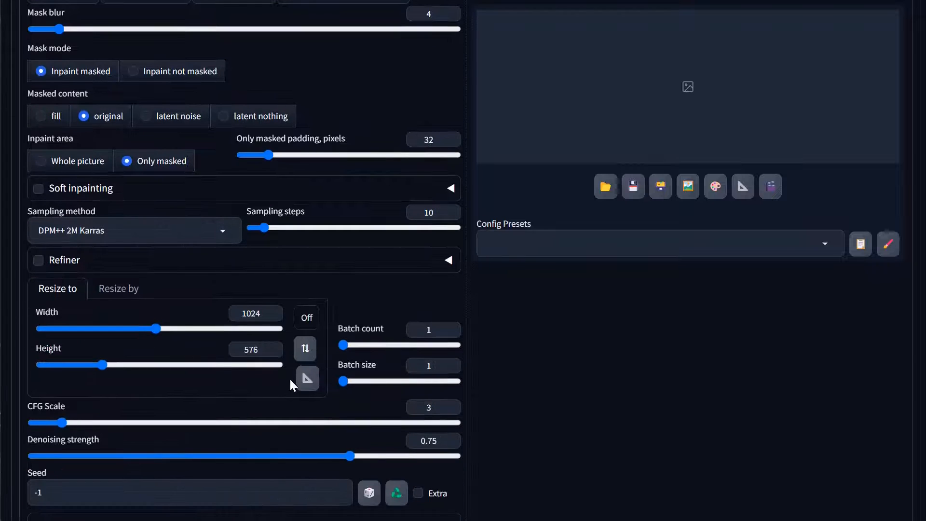
{"action": "left_click", "coordinate": [307, 317]}
{"action": "left_click", "coordinate": [313, 375]}
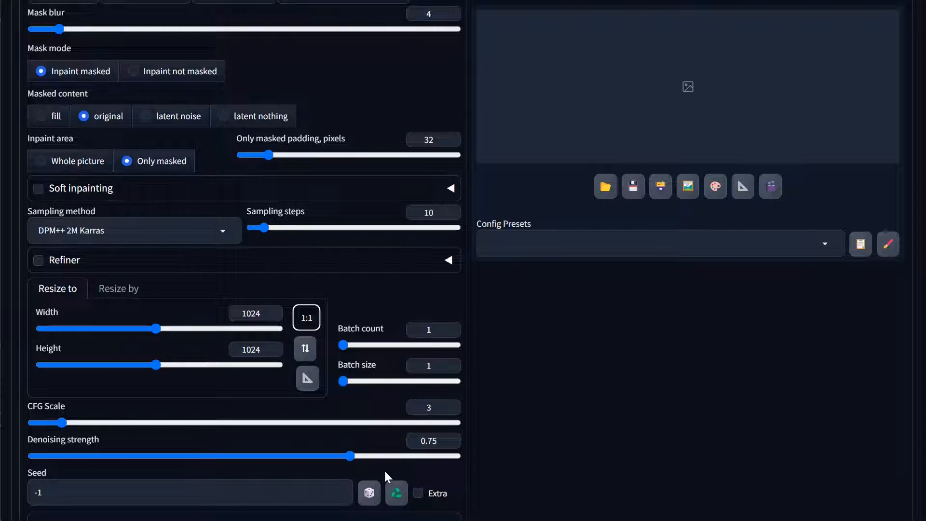
Enter the inpainting prompt "purple lily pads in azure blue water", correcting the misspelled "lilly" to "lily"
{"action": "scroll", "coordinate": [385, 477], "scroll_direction": "up", "scroll_amount": 15}
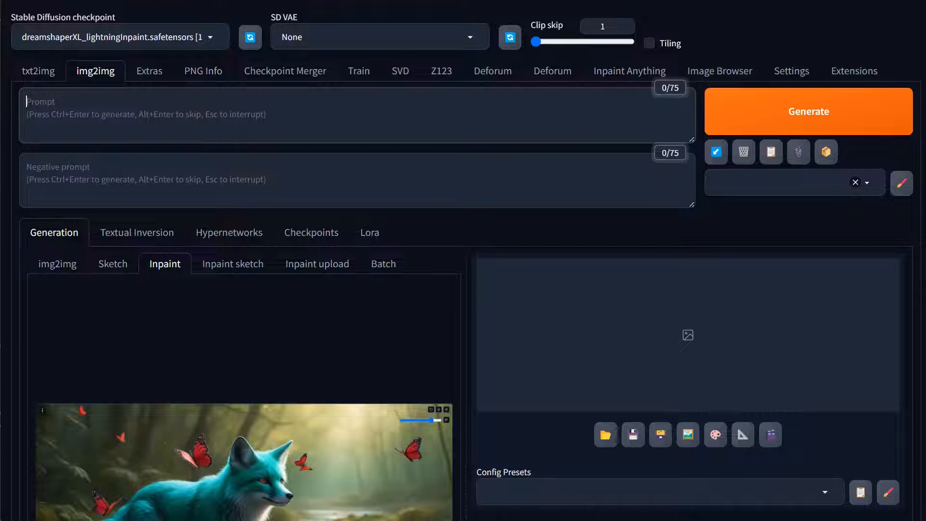
{"action": "type", "text": "puorp"}
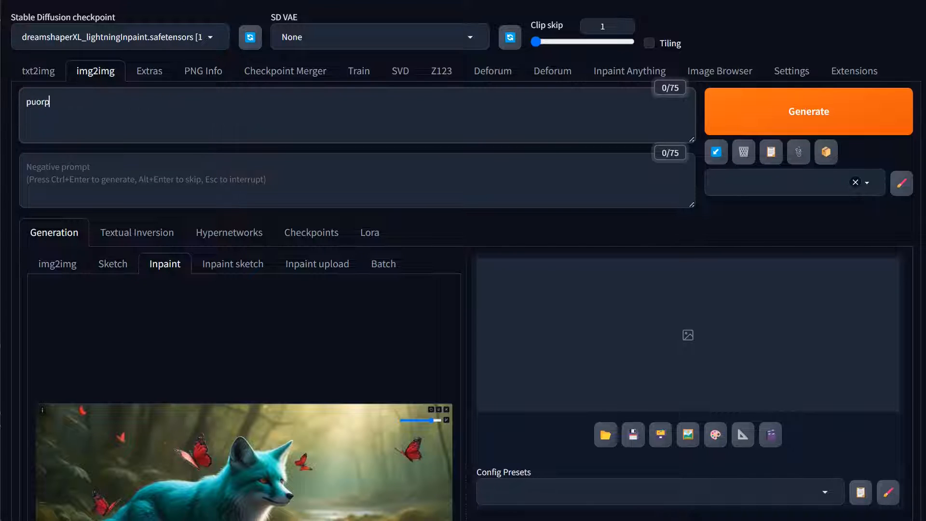
{"action": "type", "text": "le"}
{"action": "key", "text": "BackSpace"}
{"action": "key", "text": "BackSpace"}
{"action": "key", "text": "BackSpace"}
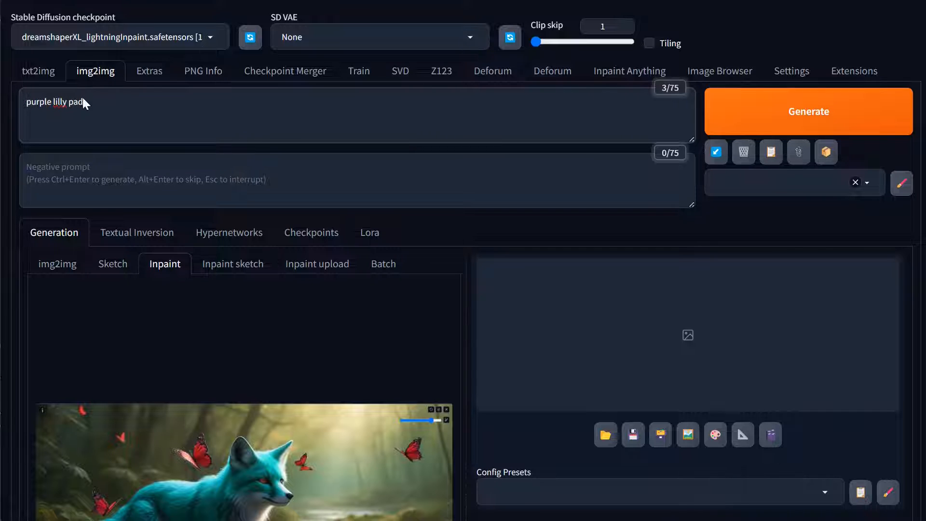
{"action": "type", "text": "s"}
{"action": "right_click", "coordinate": [65, 102]}
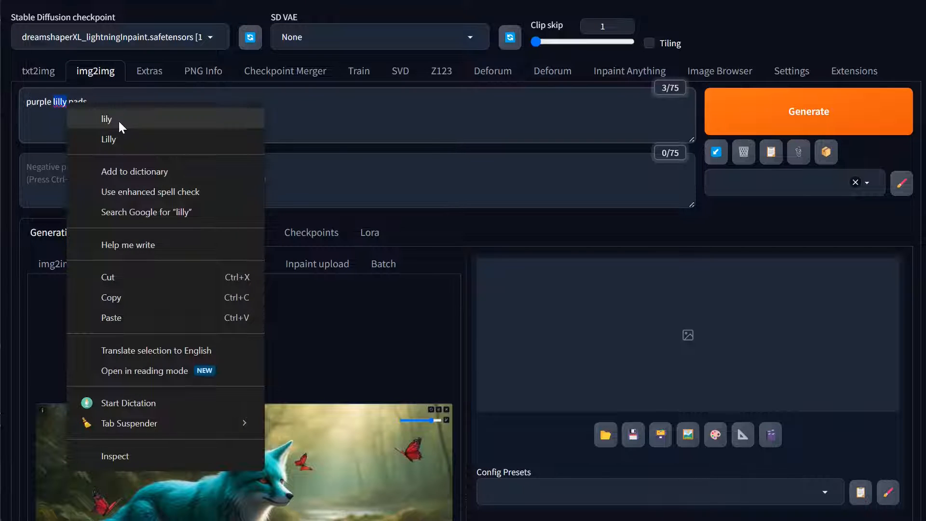
{"action": "left_click", "coordinate": [74, 119]}
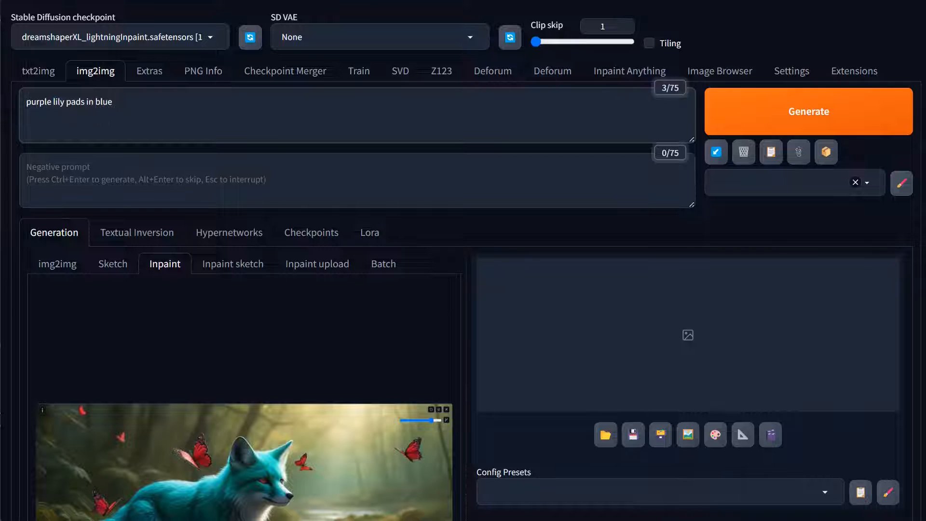
{"action": "type", "text": "in azure blue water"}
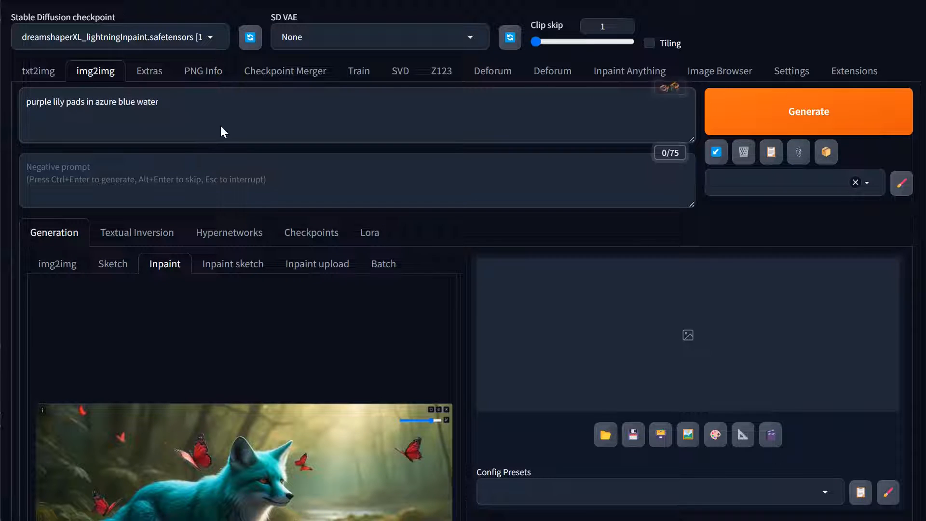
Enlarge the mask brush and extend the mask over the whole water surface around and below the fox
{"action": "scroll", "coordinate": [347, 279], "scroll_direction": "down", "scroll_amount": 6}
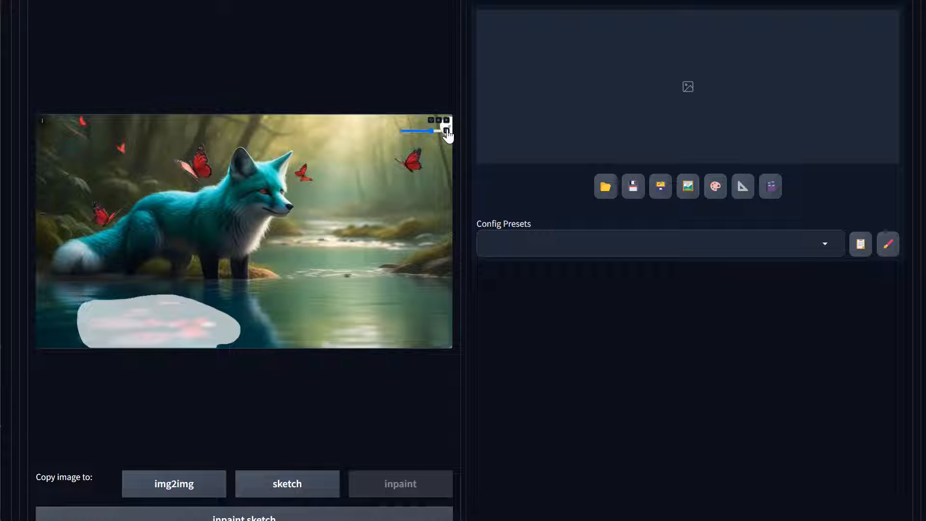
{"action": "left_click", "coordinate": [447, 132]}
{"action": "left_click", "coordinate": [446, 131]}
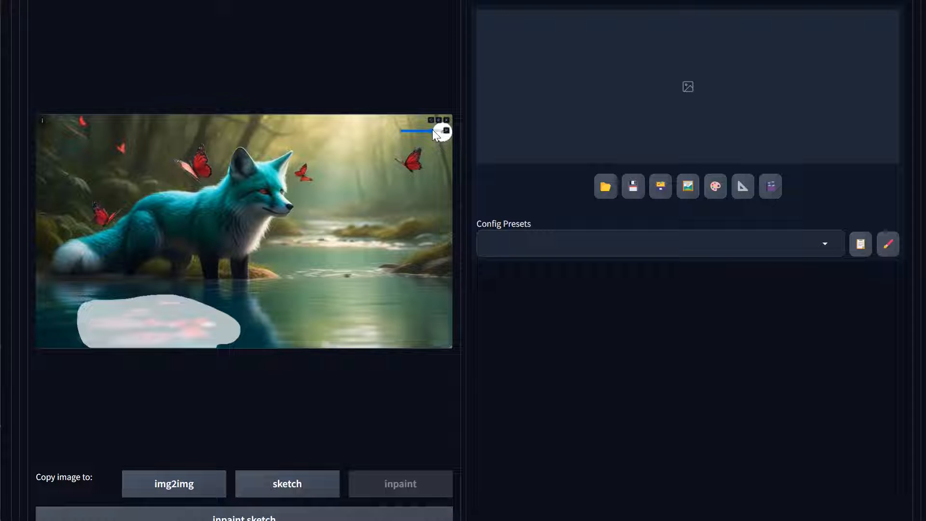
{"action": "mouse_move", "coordinate": [45, 290]}
{"action": "left_mouse_down"}
{"action": "mouse_move", "coordinate": [242, 291]}
{"action": "mouse_move", "coordinate": [295, 275]}
{"action": "mouse_move", "coordinate": [263, 259]}
{"action": "mouse_move", "coordinate": [282, 246]}
{"action": "mouse_move", "coordinate": [422, 248]}
{"action": "mouse_move", "coordinate": [301, 265]}
{"action": "mouse_move", "coordinate": [357, 267]}
{"action": "mouse_move", "coordinate": [448, 292]}
{"action": "mouse_move", "coordinate": [444, 334]}
{"action": "mouse_move", "coordinate": [400, 336]}
{"action": "mouse_move", "coordinate": [205, 337]}
{"action": "mouse_move", "coordinate": [433, 327]}
{"action": "mouse_move", "coordinate": [394, 306]}
{"action": "mouse_move", "coordinate": [186, 311]}
{"action": "mouse_move", "coordinate": [375, 299]}
{"action": "mouse_move", "coordinate": [306, 282]}
{"action": "mouse_move", "coordinate": [394, 302]}
{"action": "mouse_move", "coordinate": [429, 291]}
{"action": "mouse_move", "coordinate": [437, 310]}
{"action": "mouse_move", "coordinate": [340, 275]}
{"action": "mouse_move", "coordinate": [317, 303]}
{"action": "mouse_move", "coordinate": [126, 323]}
{"action": "mouse_move", "coordinate": [76, 305]}
{"action": "mouse_move", "coordinate": [33, 313]}
{"action": "mouse_move", "coordinate": [86, 322]}
{"action": "mouse_move", "coordinate": [43, 325]}
{"action": "mouse_move", "coordinate": [94, 317]}
{"action": "mouse_move", "coordinate": [43, 331]}
{"action": "mouse_move", "coordinate": [98, 338]}
{"action": "mouse_move", "coordinate": [58, 335]}
{"action": "mouse_move", "coordinate": [46, 316]}
{"action": "left_mouse_up"}
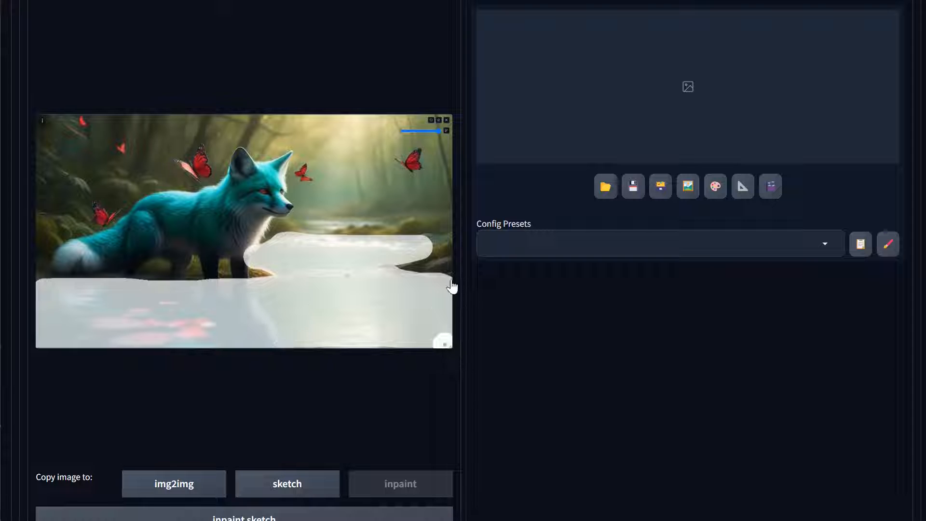
Add "bright" before "azure" in the inpainting prompt
{"action": "scroll", "coordinate": [407, 302], "scroll_direction": "up", "scroll_amount": 6}
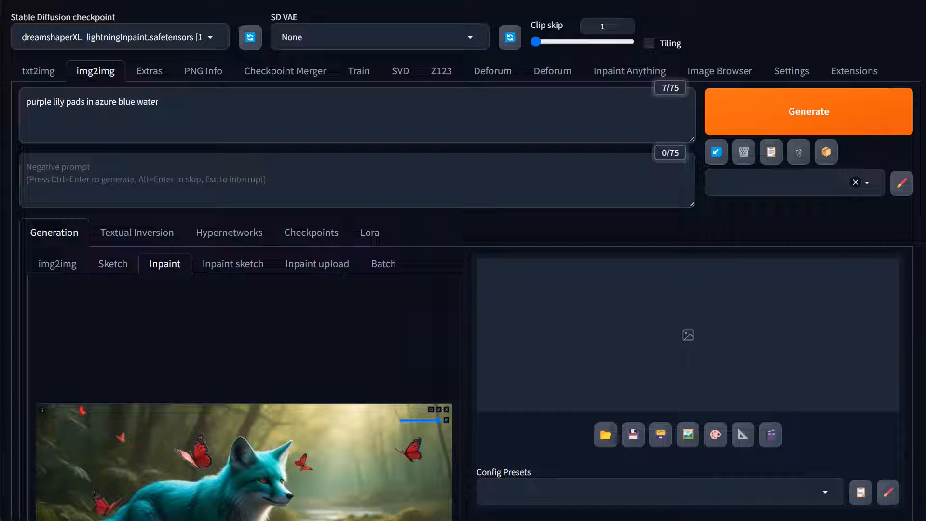
{"action": "type", "text": "b"}
{"action": "type", "text": "r"}
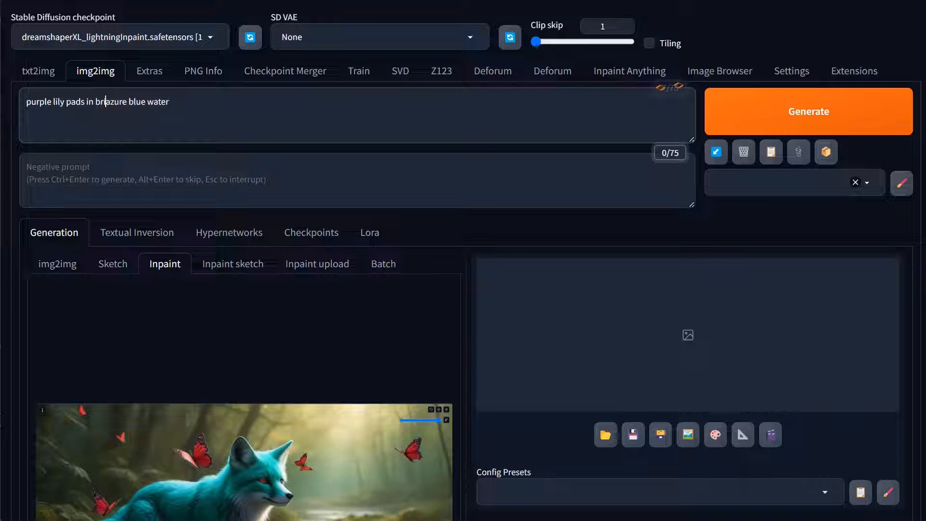
{"action": "type", "text": "ight"}
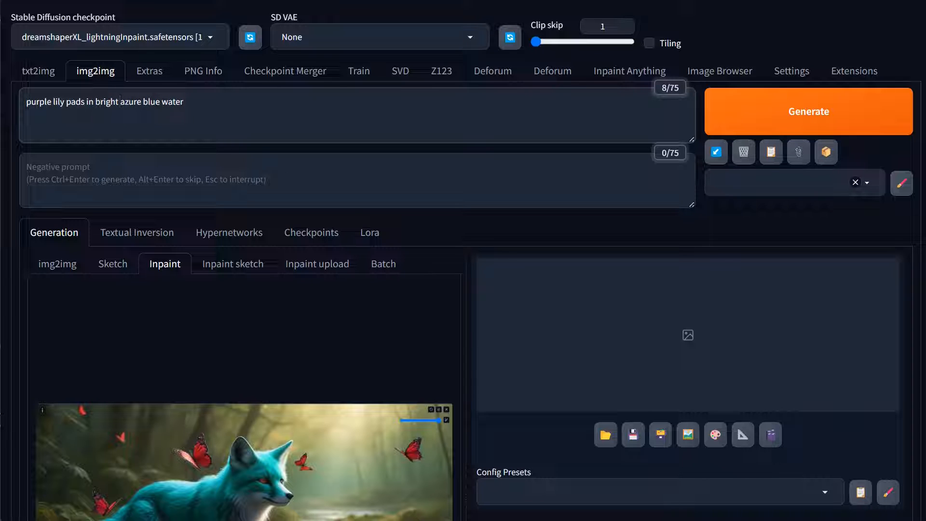
Expand the ControlNet Integrated settings for the inpainting job
{"action": "scroll", "coordinate": [414, 293], "scroll_direction": "down", "scroll_amount": 10}
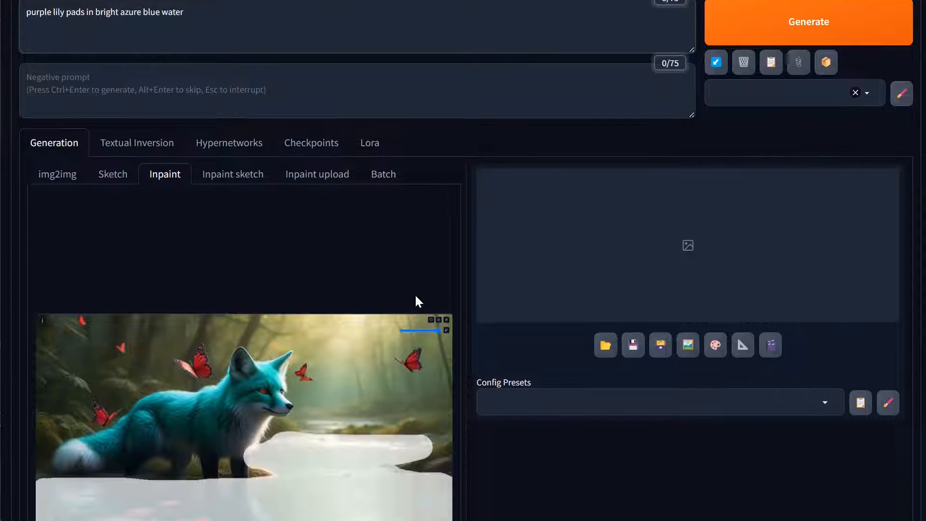
{"action": "scroll", "coordinate": [418, 352], "scroll_direction": "down", "scroll_amount": 9}
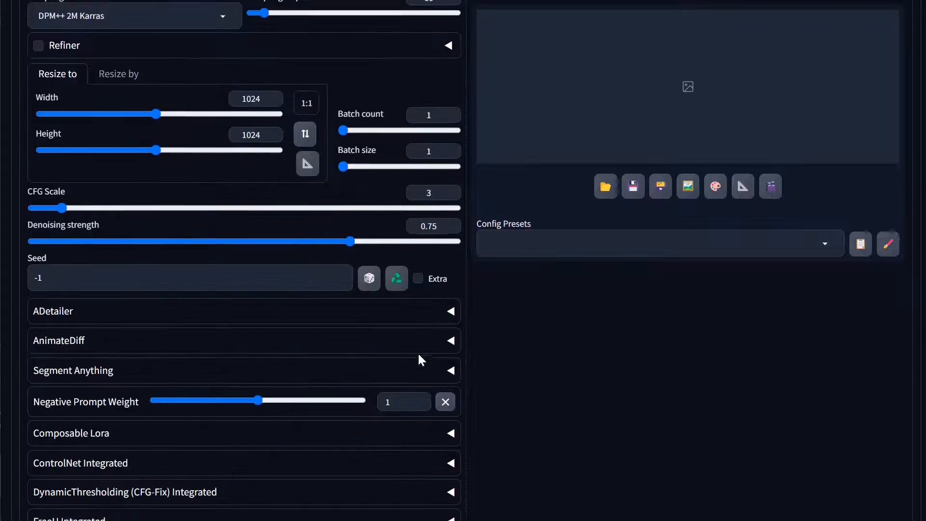
{"action": "left_click", "coordinate": [72, 316]}
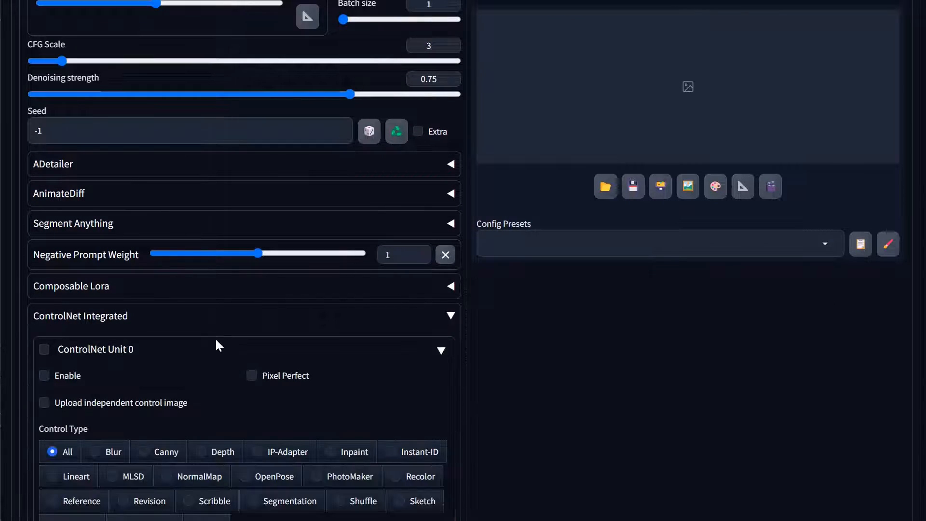
Send the original teal fox image from the Image Browser to img2img ControlNet number 0
{"action": "scroll", "coordinate": [676, 114], "scroll_direction": "up", "scroll_amount": 15}
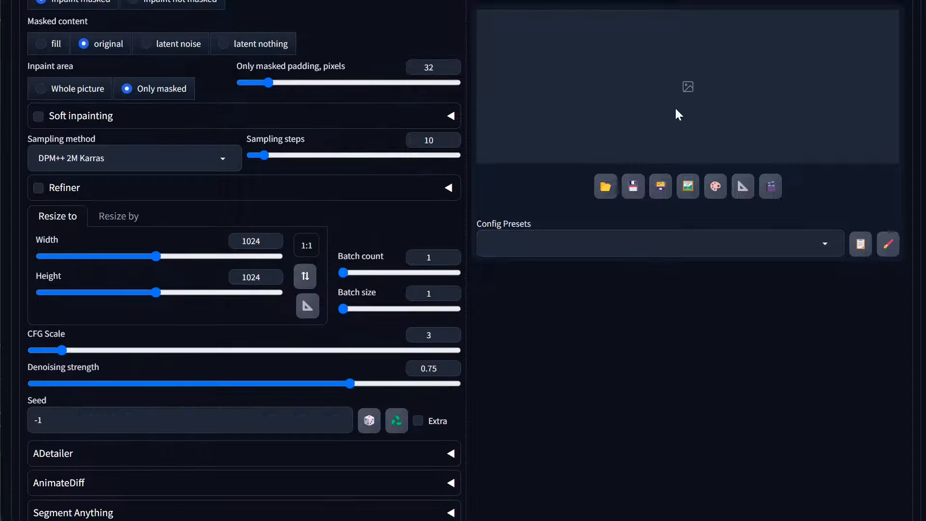
{"action": "scroll", "coordinate": [680, 119], "scroll_direction": "up", "scroll_amount": 6}
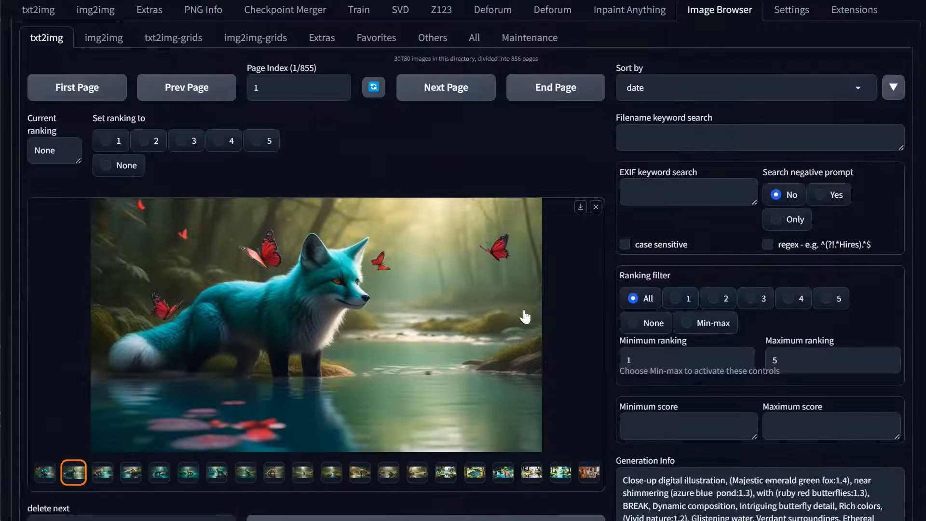
{"action": "scroll", "coordinate": [525, 316], "scroll_direction": "down", "scroll_amount": 3}
{"action": "scroll", "coordinate": [578, 427], "scroll_direction": "down", "scroll_amount": 6}
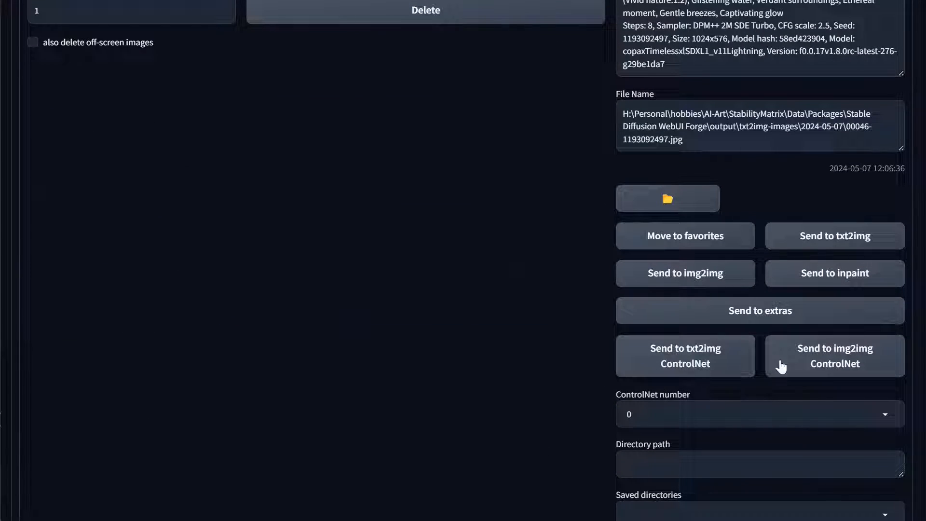
{"action": "left_click", "coordinate": [864, 364]}
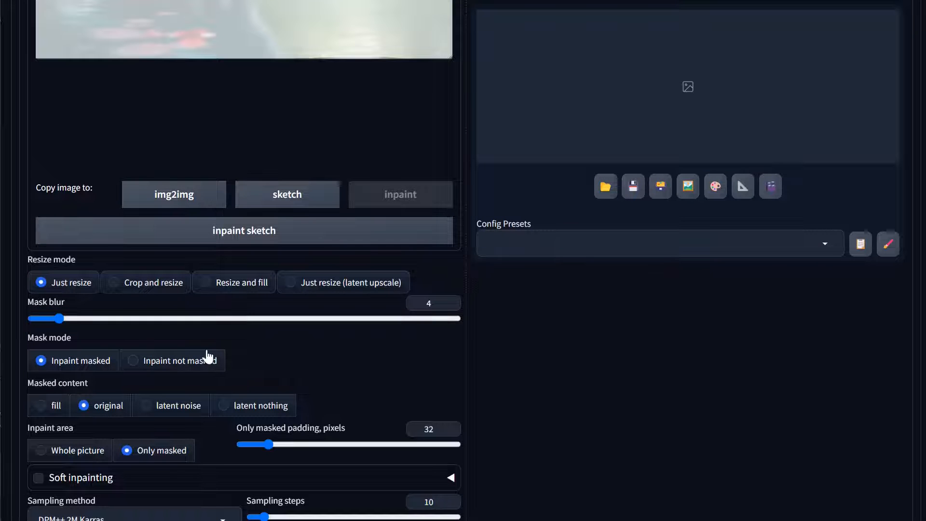
Enable ControlNet Unit 0 with Pixel Perfect and an independent control image, and load the teal fox image into it
{"action": "scroll", "coordinate": [208, 357], "scroll_direction": "down", "scroll_amount": 12}
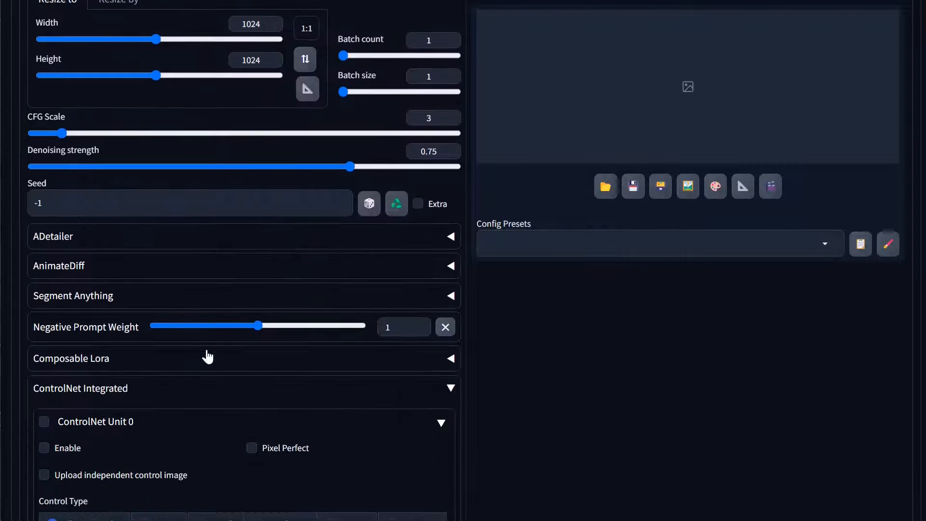
{"action": "scroll", "coordinate": [207, 357], "scroll_direction": "down", "scroll_amount": 5}
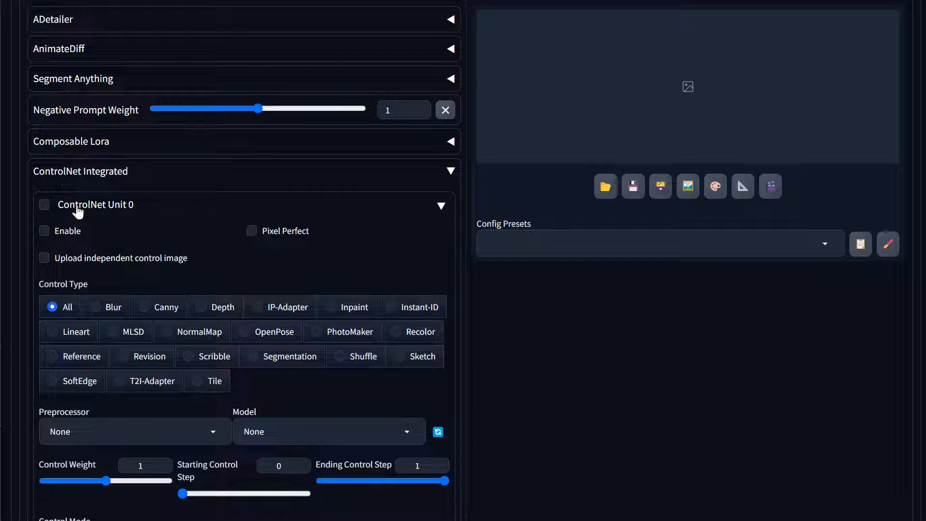
{"action": "left_click", "coordinate": [45, 206]}
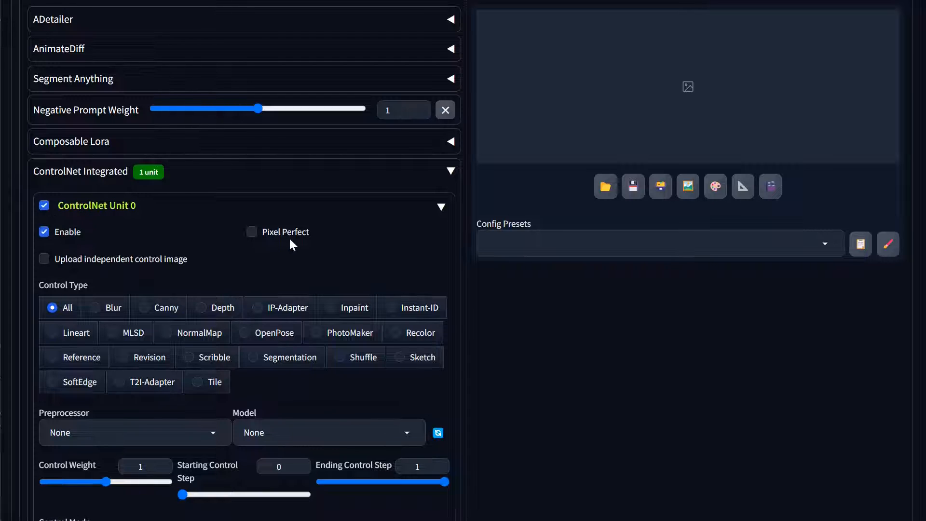
{"action": "left_click", "coordinate": [252, 231]}
{"action": "left_click", "coordinate": [94, 267]}
{"action": "mouse_move", "coordinate": [617, 288]}
{"action": "left_mouse_down"}
{"action": "mouse_move", "coordinate": [336, 321]}
{"action": "mouse_move", "coordinate": [241, 321]}
{"action": "left_mouse_up"}
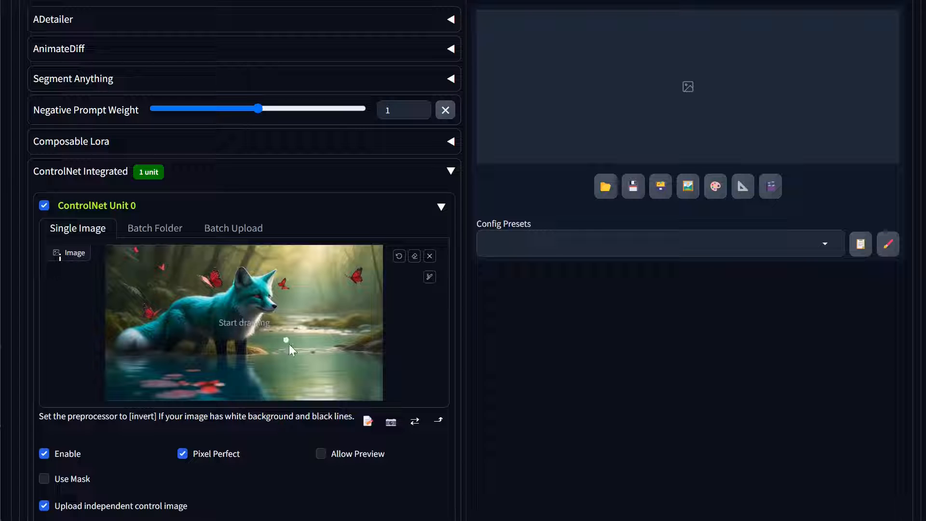
Set the ControlNet type to Canny and run the preprocessor to check the edge preview of the fox image
{"action": "scroll", "coordinate": [207, 362], "scroll_direction": "down", "scroll_amount": 3}
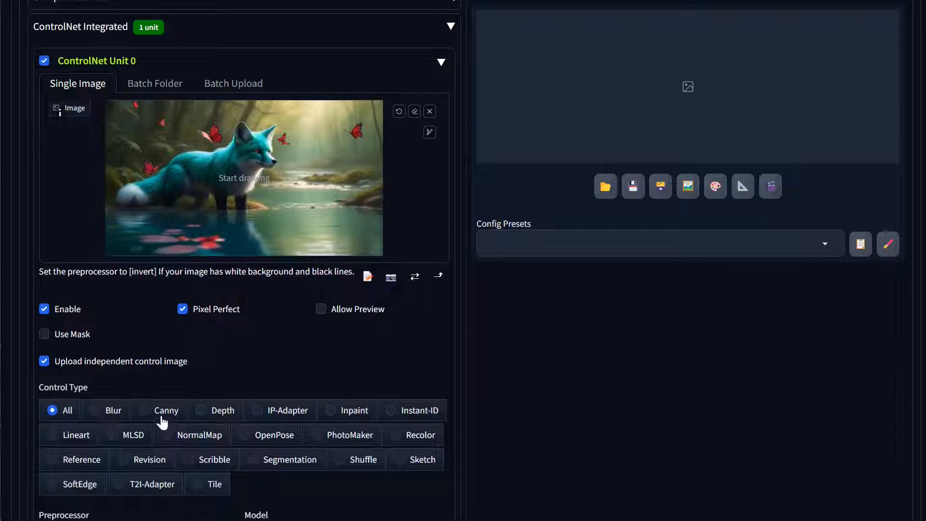
{"action": "left_click", "coordinate": [173, 417]}
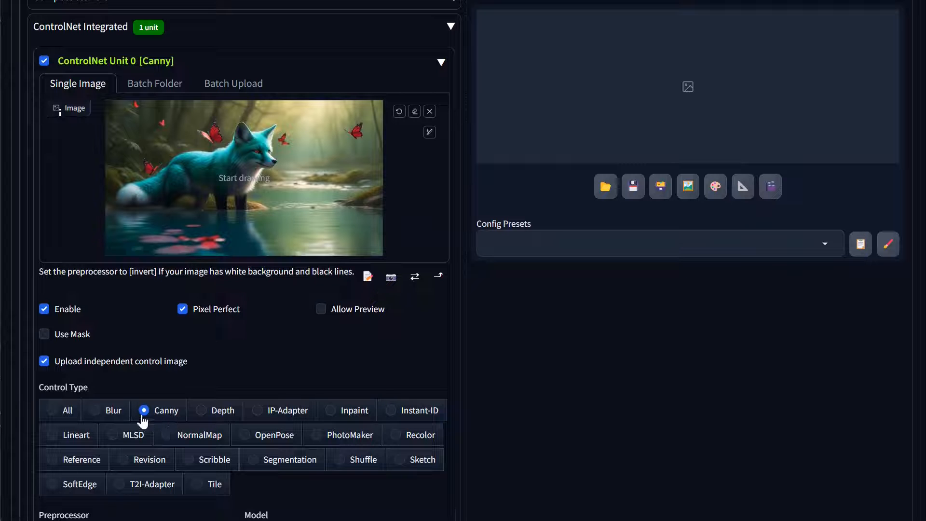
{"action": "scroll", "coordinate": [268, 342], "scroll_direction": "down", "scroll_amount": 5}
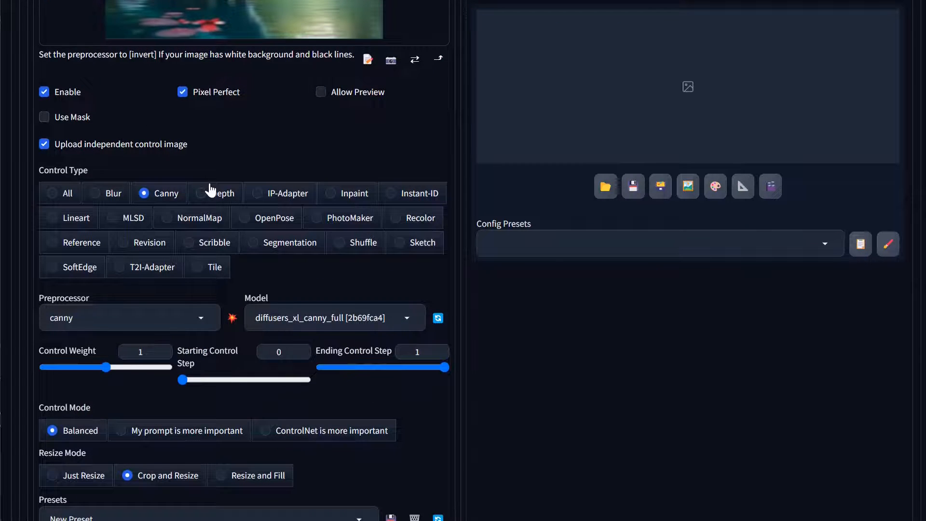
{"action": "scroll", "coordinate": [208, 186], "scroll_direction": "up", "scroll_amount": 3}
{"action": "scroll", "coordinate": [208, 186], "scroll_direction": "down", "scroll_amount": 5}
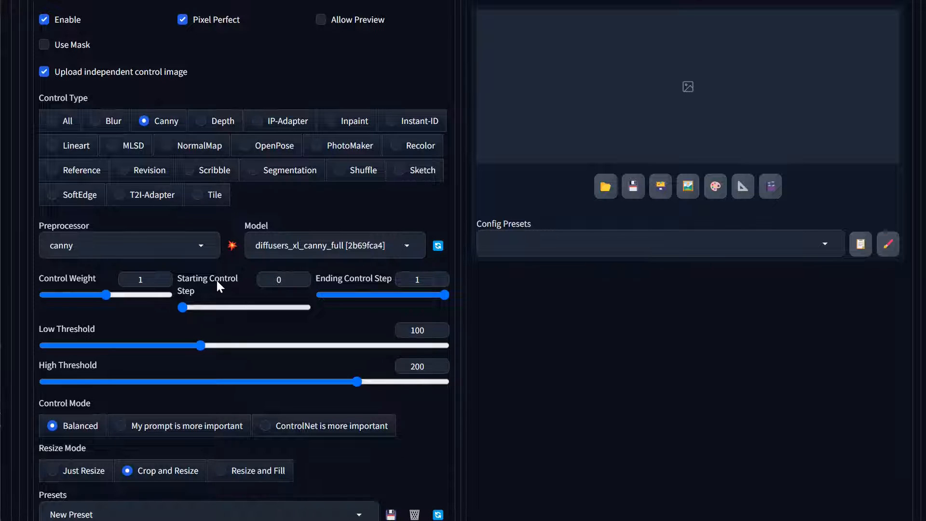
{"action": "left_click", "coordinate": [232, 246]}
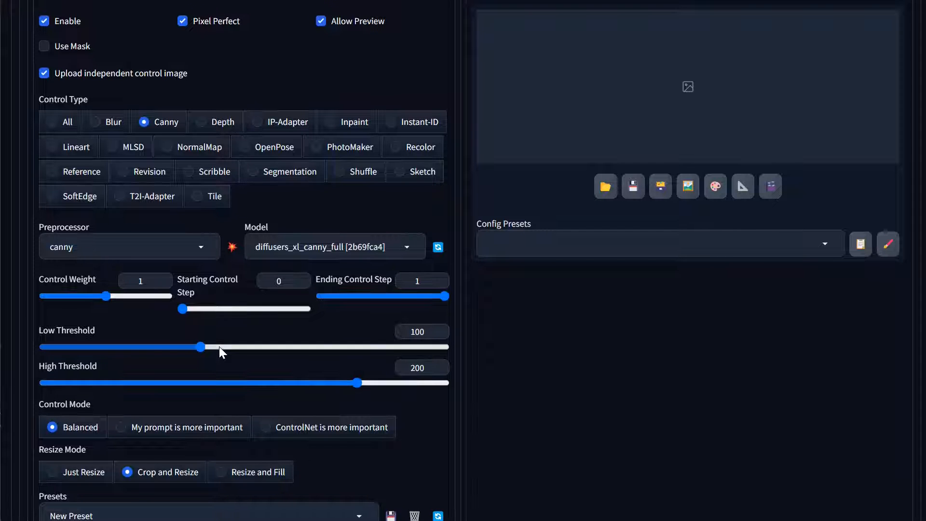
{"action": "scroll", "coordinate": [222, 352], "scroll_direction": "up", "scroll_amount": 6}
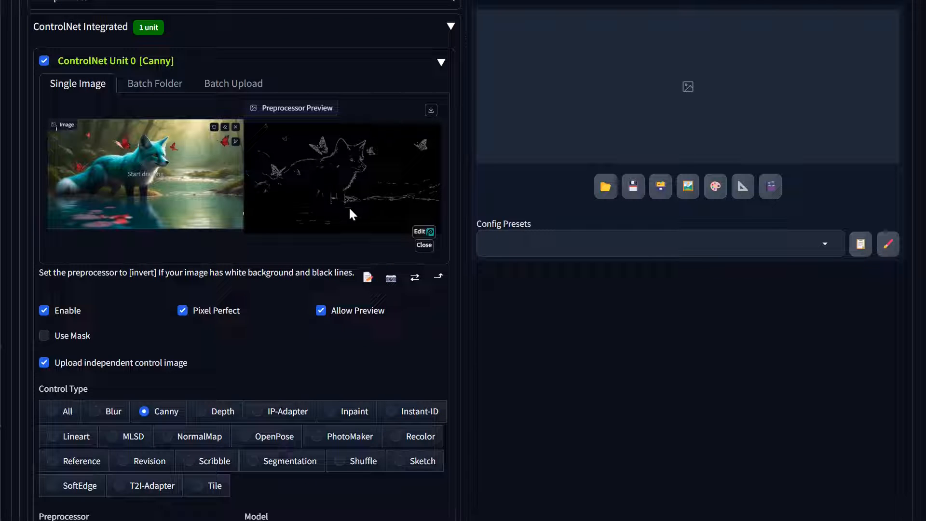
{"action": "scroll", "coordinate": [383, 206], "scroll_direction": "down", "scroll_amount": 9}
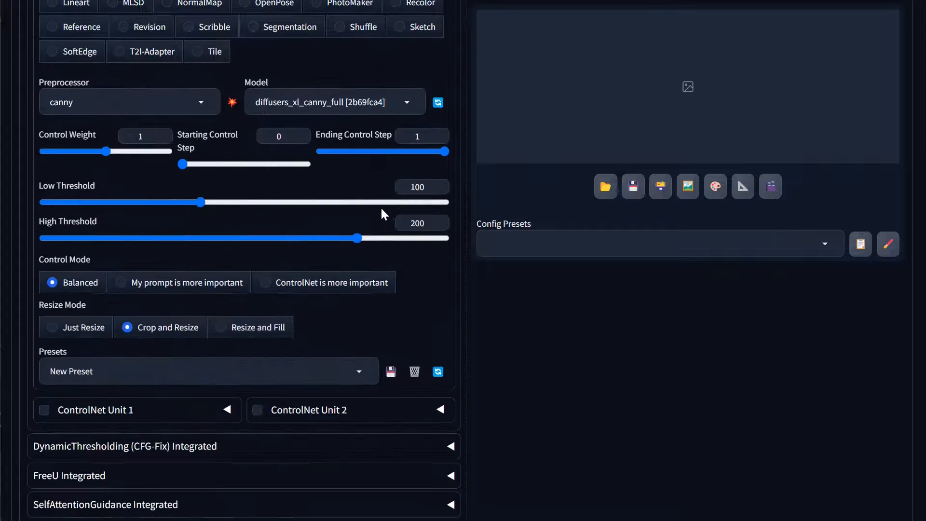
Set the ControlNet type to SoftEdge and run the softedge_pidinet preprocessor to check its preview
{"action": "scroll", "coordinate": [144, 241], "scroll_direction": "up", "scroll_amount": 6}
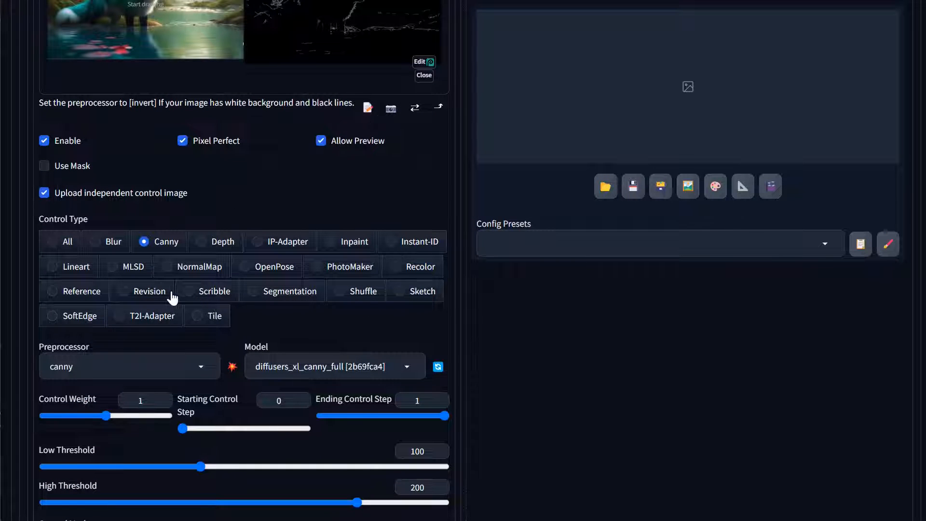
{"action": "left_click", "coordinate": [81, 317]}
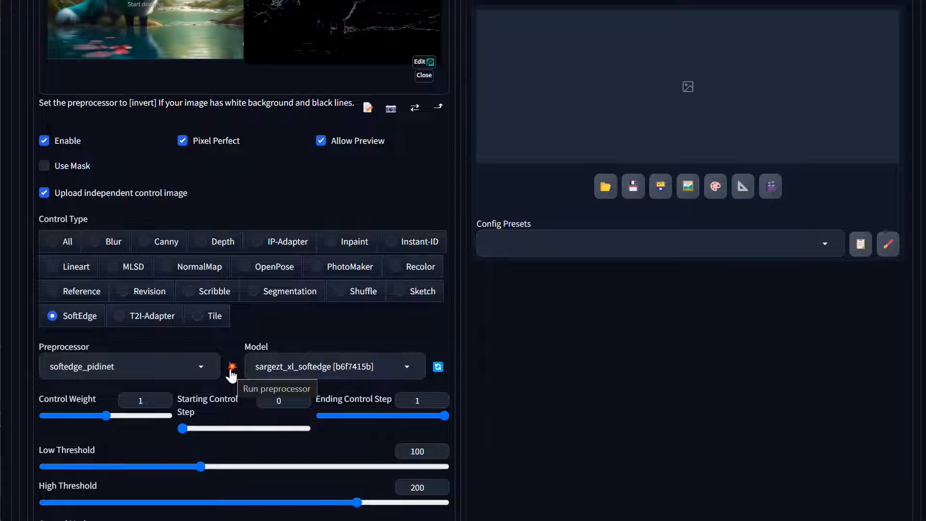
{"action": "left_click", "coordinate": [231, 370]}
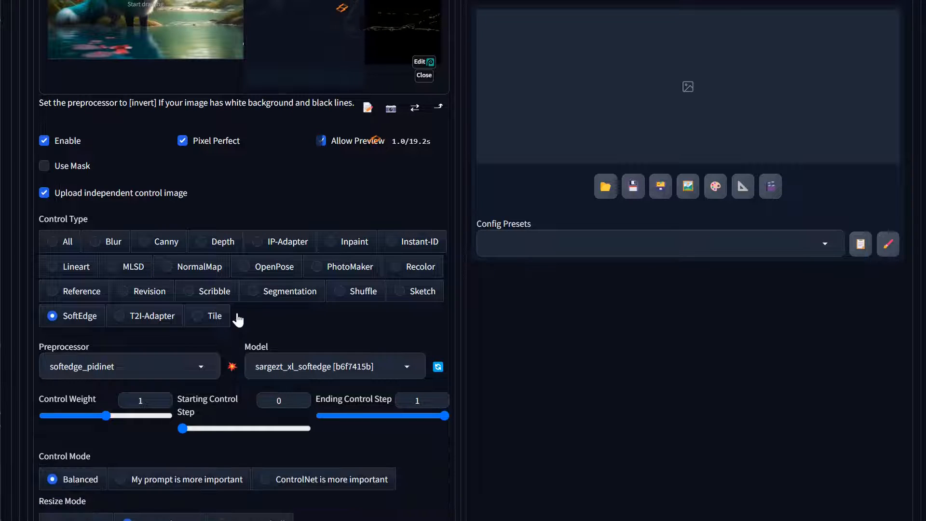
{"action": "scroll", "coordinate": [237, 317], "scroll_direction": "up", "scroll_amount": 2}
{"action": "scroll", "coordinate": [238, 319], "scroll_direction": "up", "scroll_amount": 1}
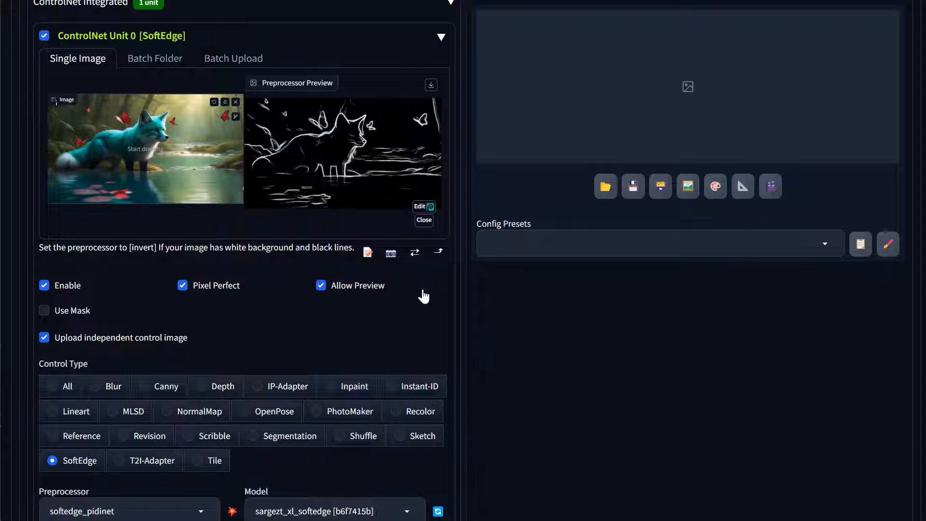
{"action": "scroll", "coordinate": [423, 290], "scroll_direction": "down", "scroll_amount": 10}
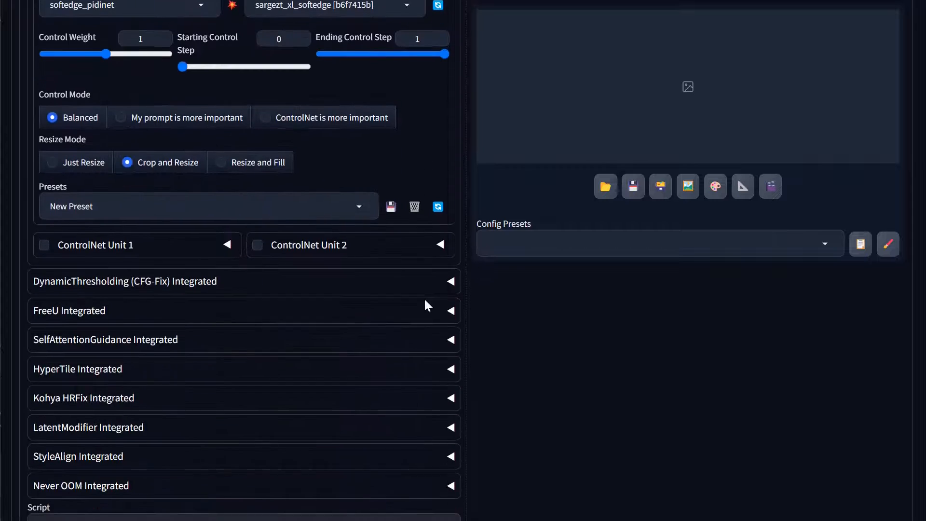
Set the batch count to 2 for the inpainting generation
{"action": "scroll", "coordinate": [426, 305], "scroll_direction": "up", "scroll_amount": 3}
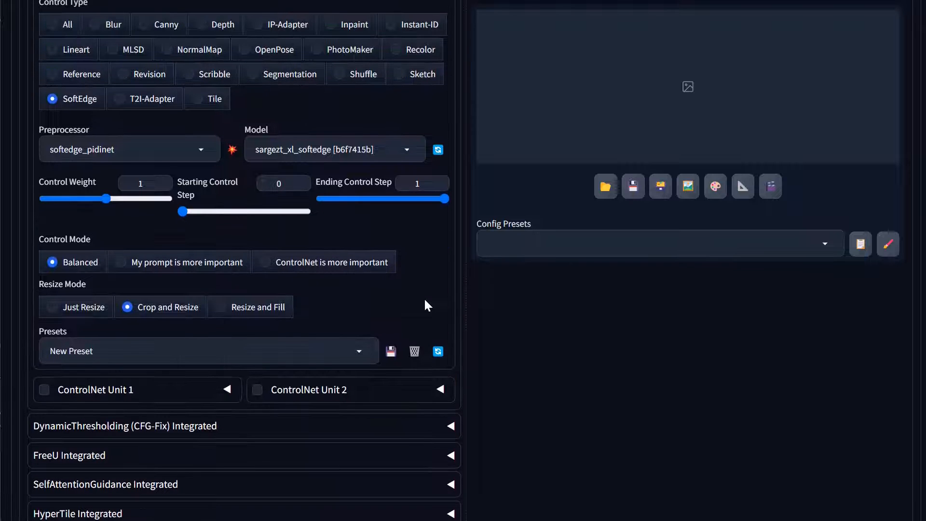
{"action": "scroll", "coordinate": [278, 368], "scroll_direction": "up", "scroll_amount": 7}
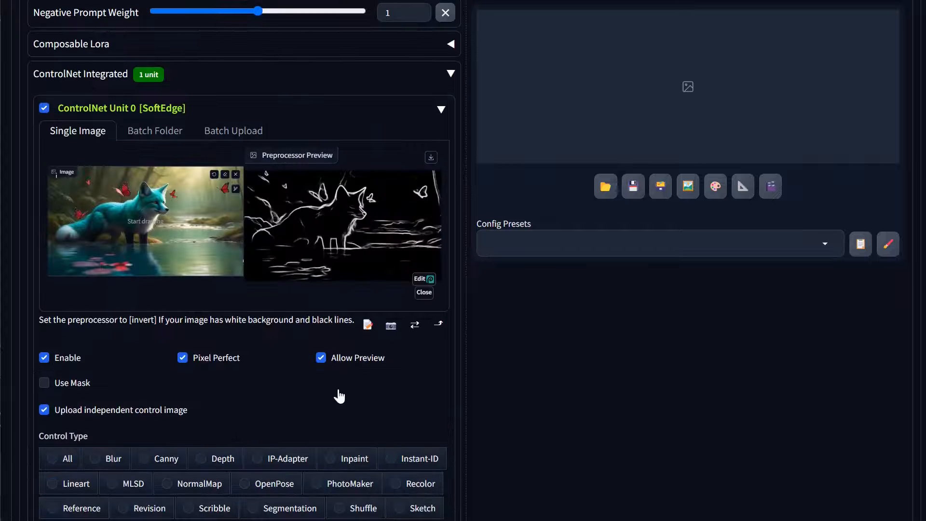
{"action": "scroll", "coordinate": [341, 393], "scroll_direction": "up", "scroll_amount": 13}
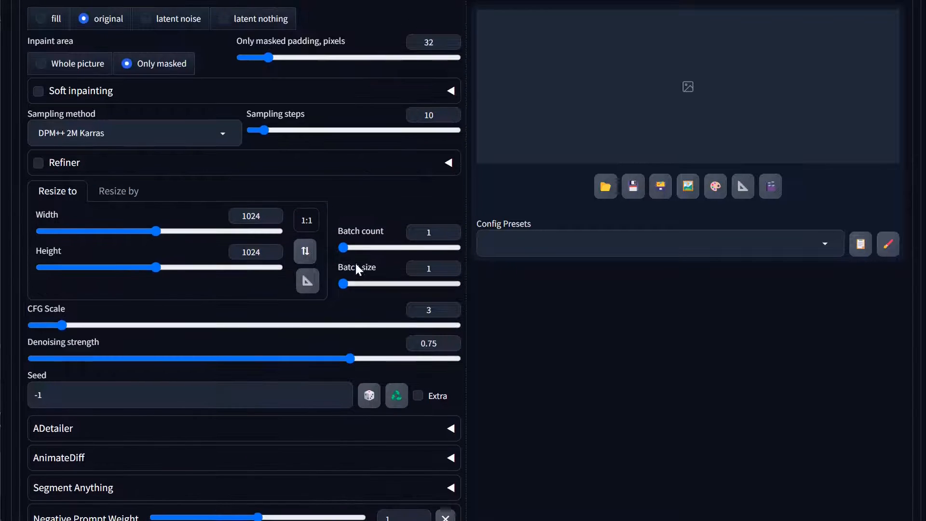
{"action": "left_click", "coordinate": [346, 249]}
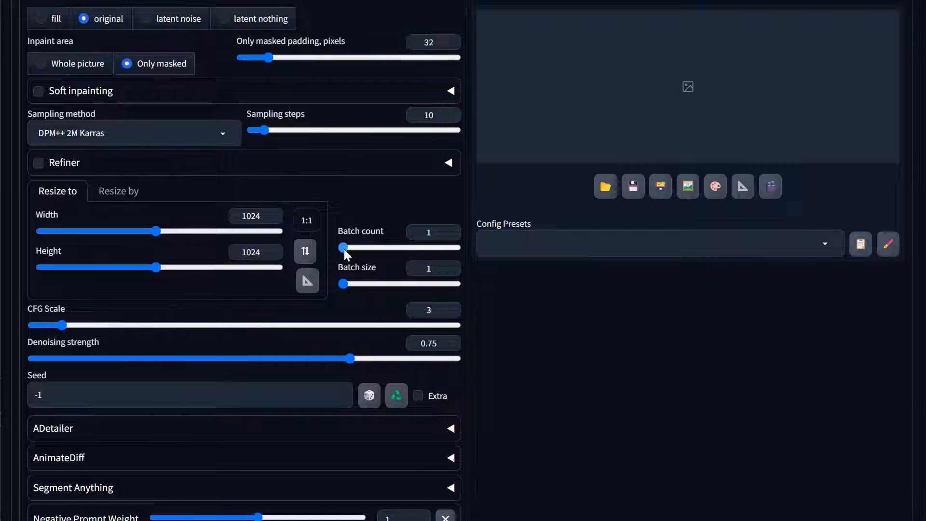
{"action": "left_click", "coordinate": [343, 248]}
{"action": "left_click", "coordinate": [345, 247]}
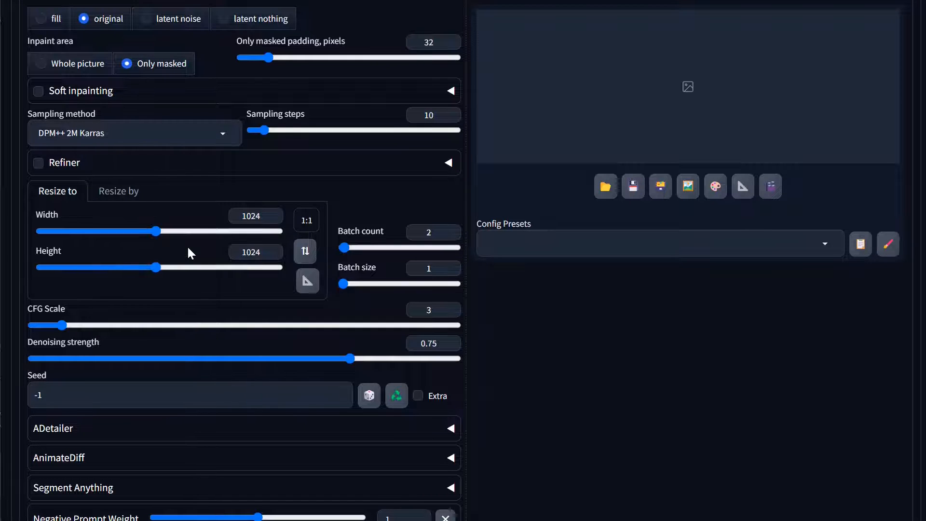
Generate the inpainting with the purple lily pads prompt and view the two resulting images enlarged
{"action": "scroll", "coordinate": [190, 227], "scroll_direction": "up", "scroll_amount": 15}
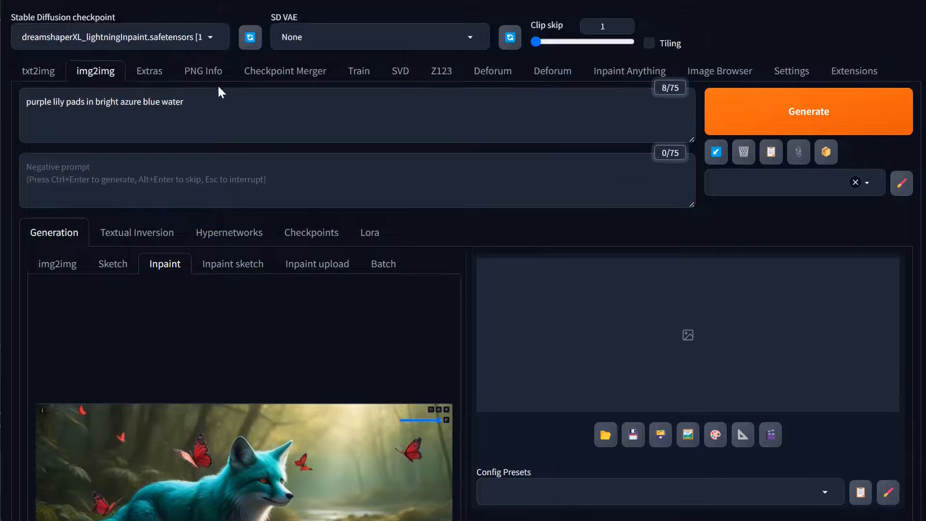
{"action": "scroll", "coordinate": [405, 344], "scroll_direction": "down", "scroll_amount": 7}
{"action": "scroll", "coordinate": [398, 228], "scroll_direction": "up", "scroll_amount": 7}
{"action": "left_click", "coordinate": [799, 123]}
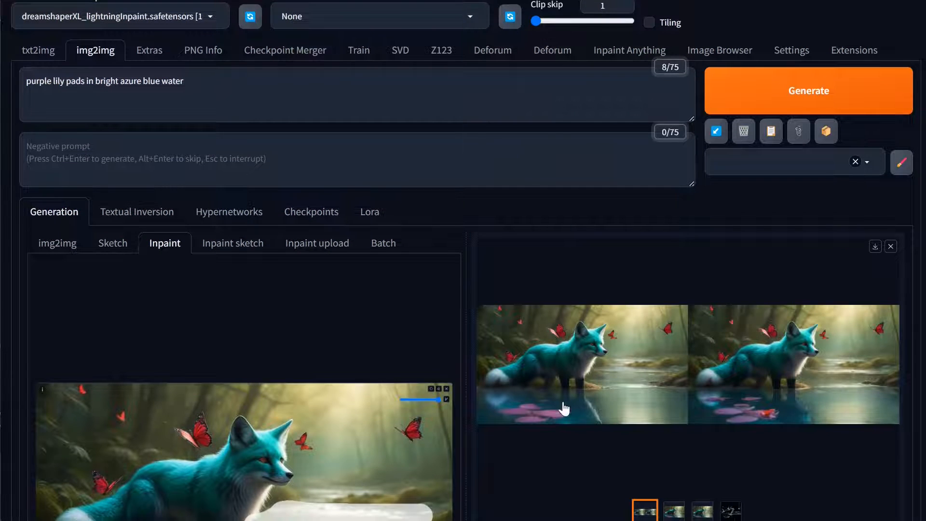
{"action": "left_click", "coordinate": [563, 408]}
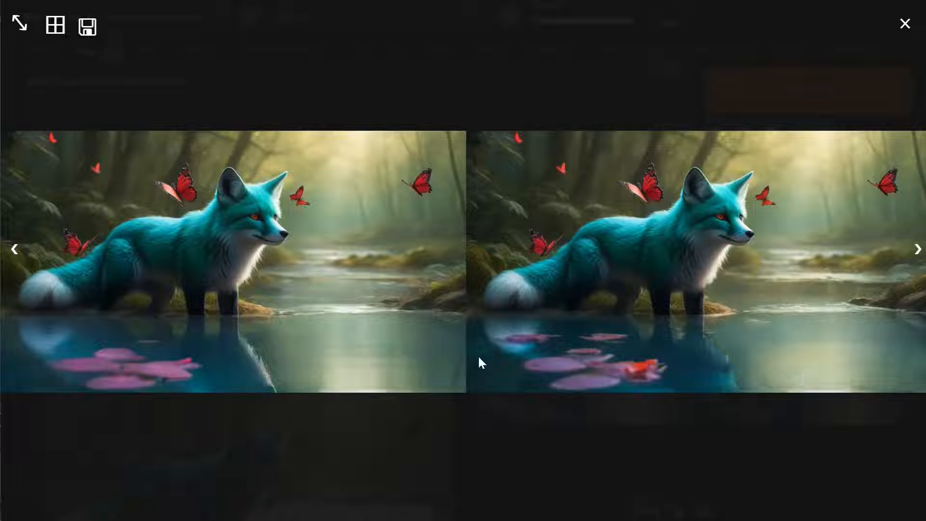
{"action": "left_click", "coordinate": [505, 427]}
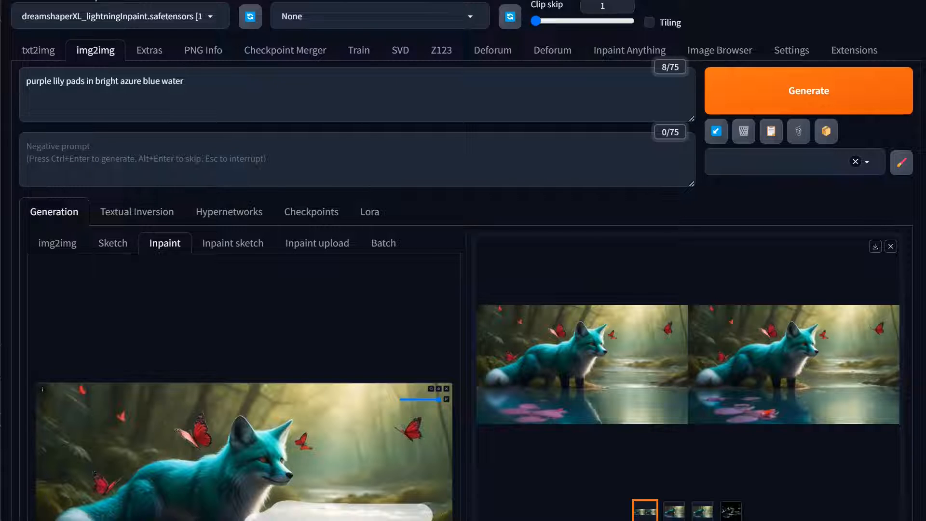
Give the phrase "bright azure blue water" in the inpainting prompt an attention weight of 1.2
{"action": "left_click_drag", "start_coordinate": [95, 81], "coordinate": [184, 80]}
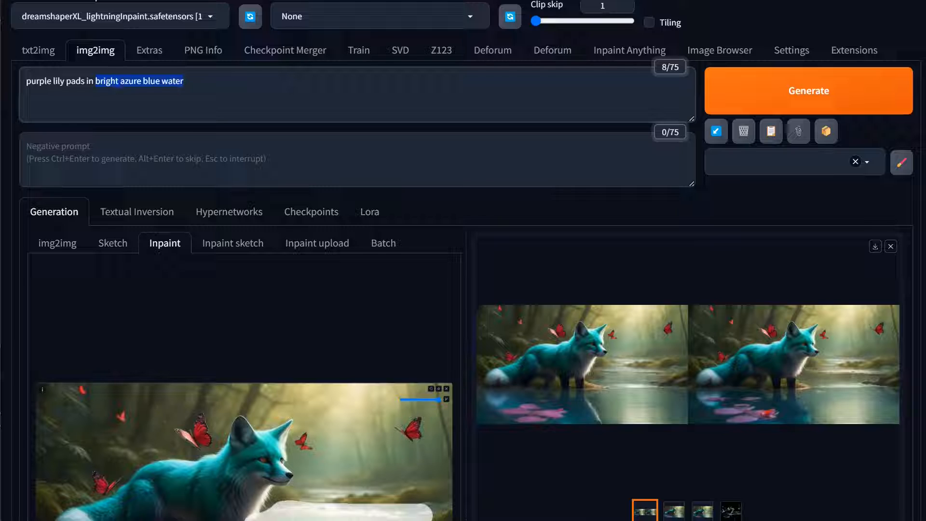
{"action": "key", "text": "shift+Home"}
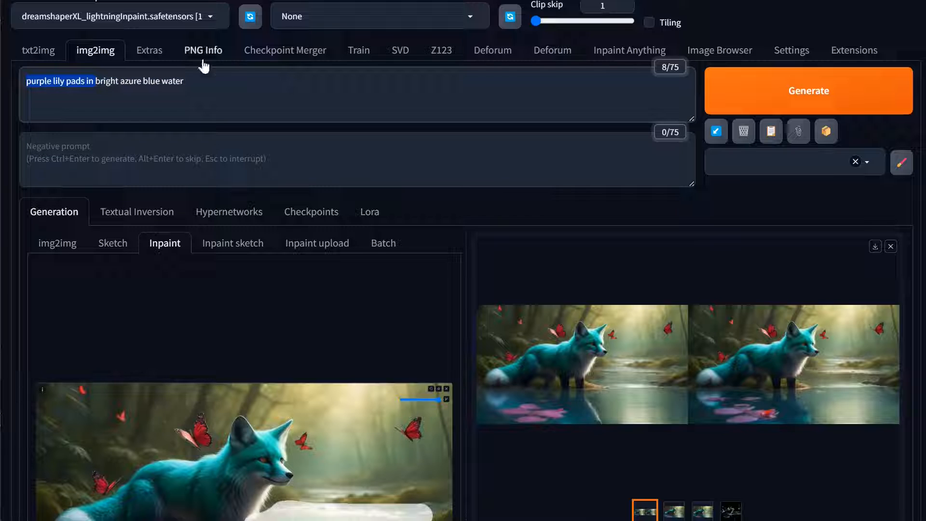
{"action": "key", "text": "Right"}
{"action": "key", "text": "ctrl+shift+Right"}
{"action": "key", "text": "ctrl+shift+Right"}
{"action": "key", "text": "ctrl+shift+Right"}
{"action": "key", "text": "ctrl+shift+Right"}
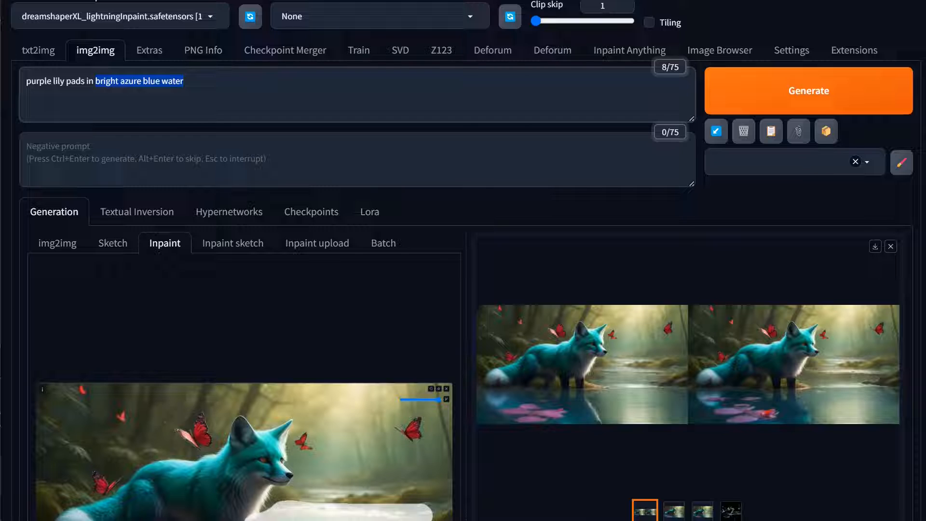
{"action": "key", "text": "ctrl+Up"}
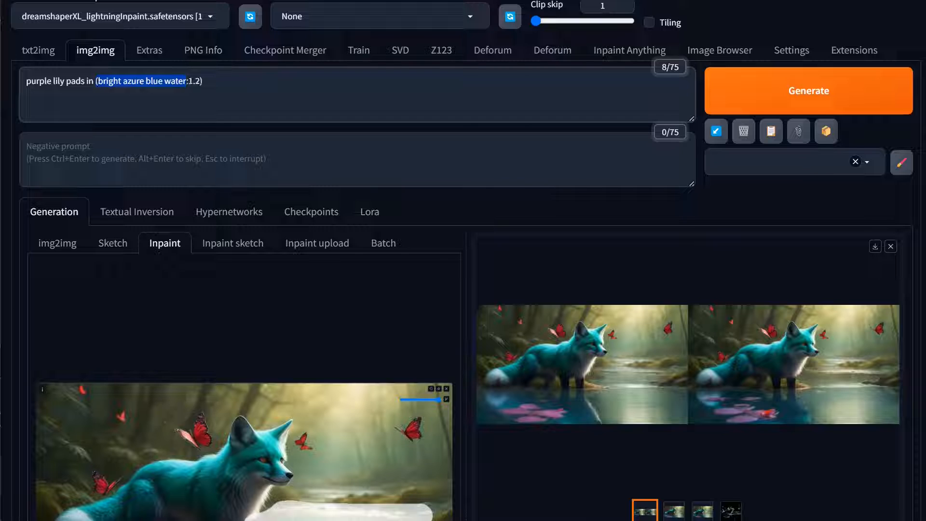
Try raising and lowering the attention weight of "bright azure blue water", down to 0.7
{"action": "key", "text": "ctrl+Down"}
{"action": "key", "text": "ctrl+Down"}
{"action": "key", "text": "ctrl+Up"}
{"action": "key", "text": "ctrl+Down"}
{"action": "key", "text": "ctrl+Down"}
{"action": "key", "text": "ctrl+Down"}
{"action": "key", "text": "ctrl+Up"}
{"action": "key", "text": "ctrl+Up"}
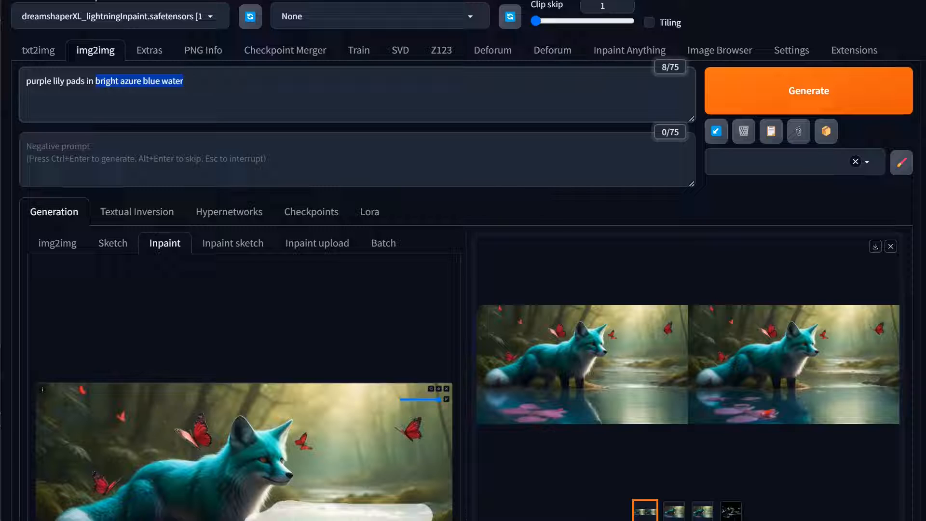
{"action": "key", "text": "ctrl+Down"}
{"action": "key", "text": "ctrl+Down"}
{"action": "key", "text": "ctrl+Down"}
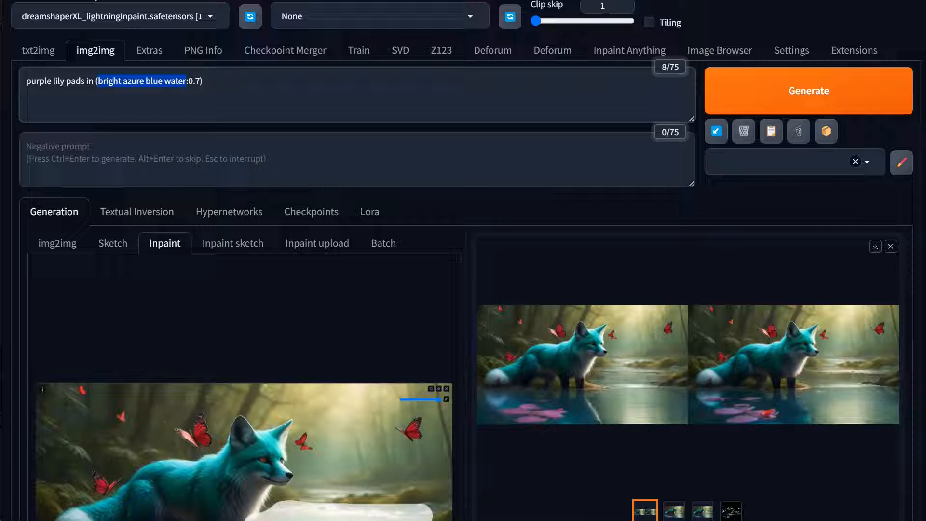
Set the weight of "bright azure blue water" to 1.4, regenerate the inpainting and view the images enlarged
{"action": "key", "text": "ctrl+Up"}
{"action": "key", "text": "ctrl+Up"}
{"action": "key", "text": "ctrl+Up"}
{"action": "key", "text": "ctrl+Up"}
{"action": "key", "text": "ctrl+Up"}
{"action": "left_click", "coordinate": [793, 109]}
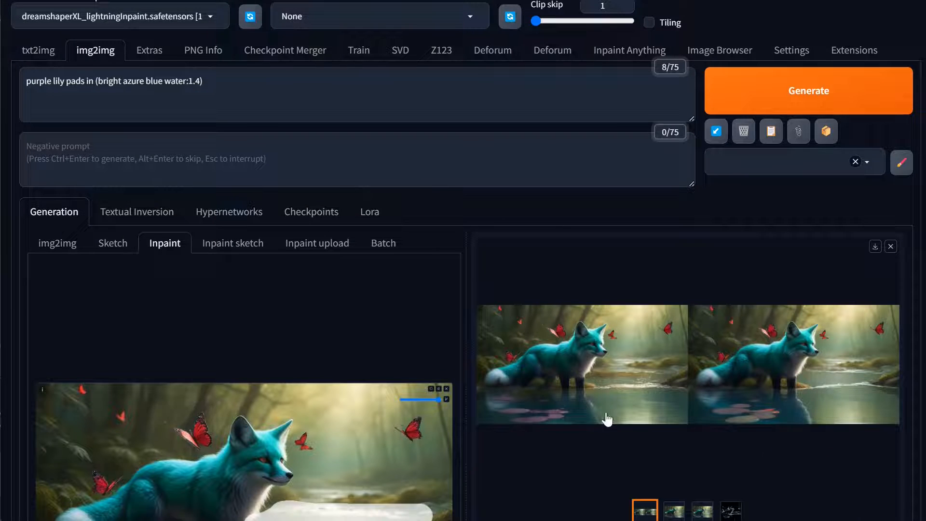
{"action": "left_click", "coordinate": [570, 416]}
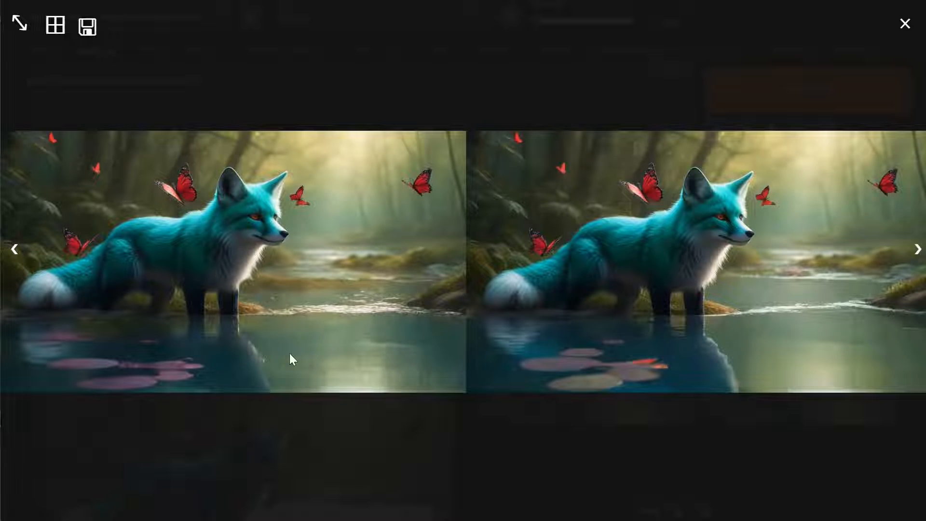
{"action": "left_click", "coordinate": [351, 393]}
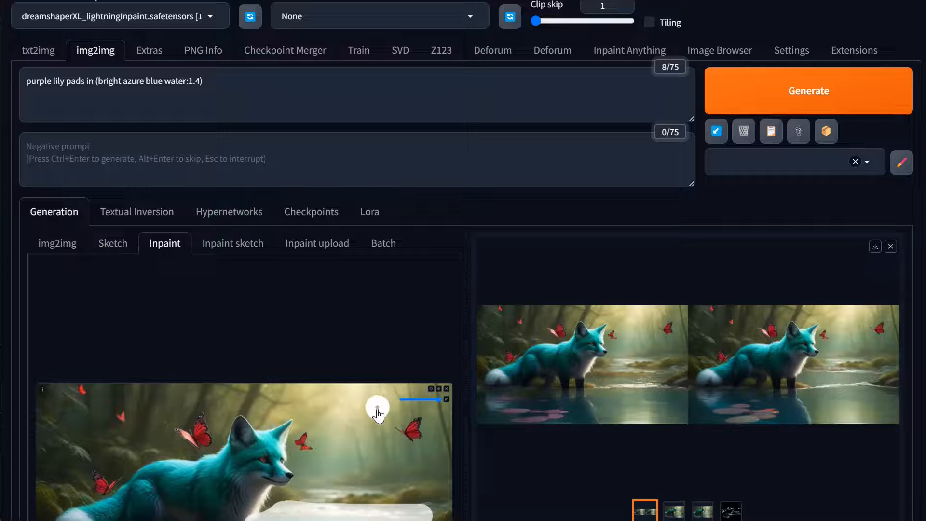
Try regenerating the inpainting with the masked content set to fill, and restore the masked content to original
{"action": "scroll", "coordinate": [425, 451], "scroll_direction": "down", "scroll_amount": 5}
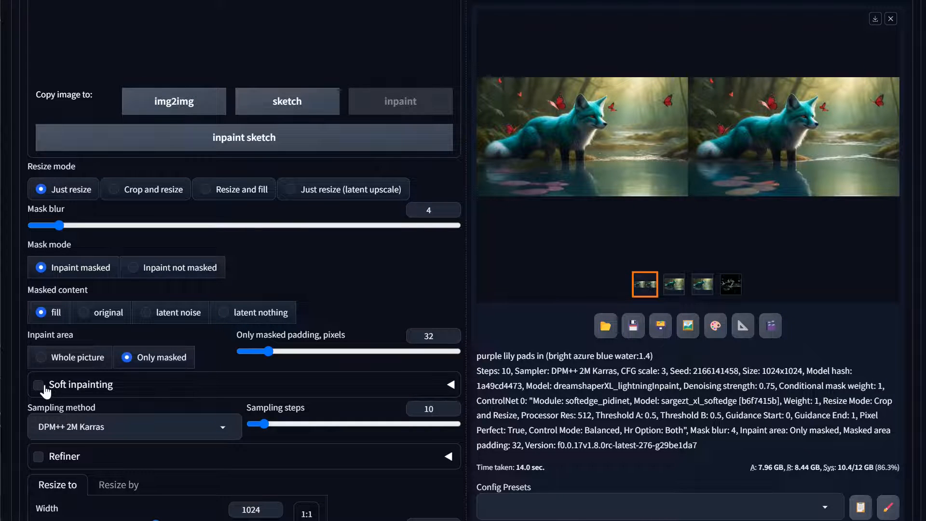
{"action": "scroll", "coordinate": [45, 392], "scroll_direction": "up", "scroll_amount": 5}
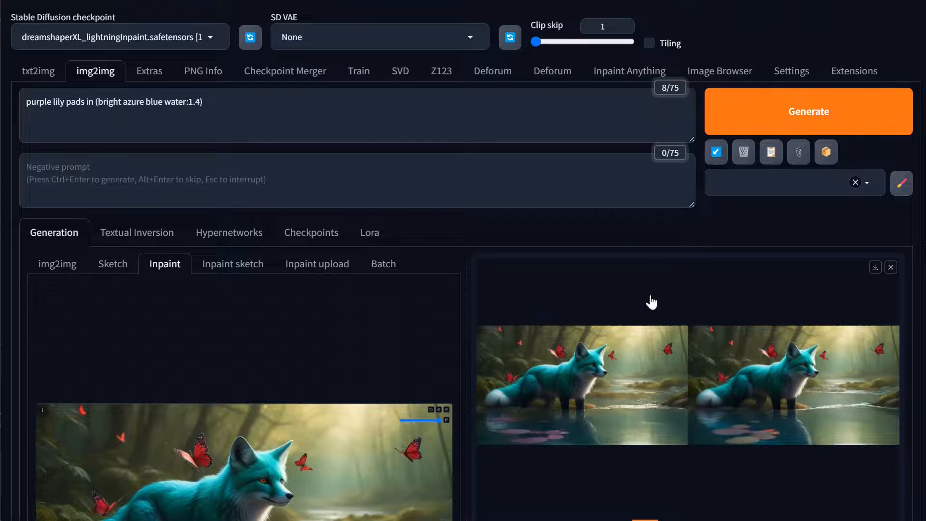
{"action": "key", "text": "ctrl+Return"}
{"action": "scroll", "coordinate": [782, 386], "scroll_direction": "down", "scroll_amount": 1}
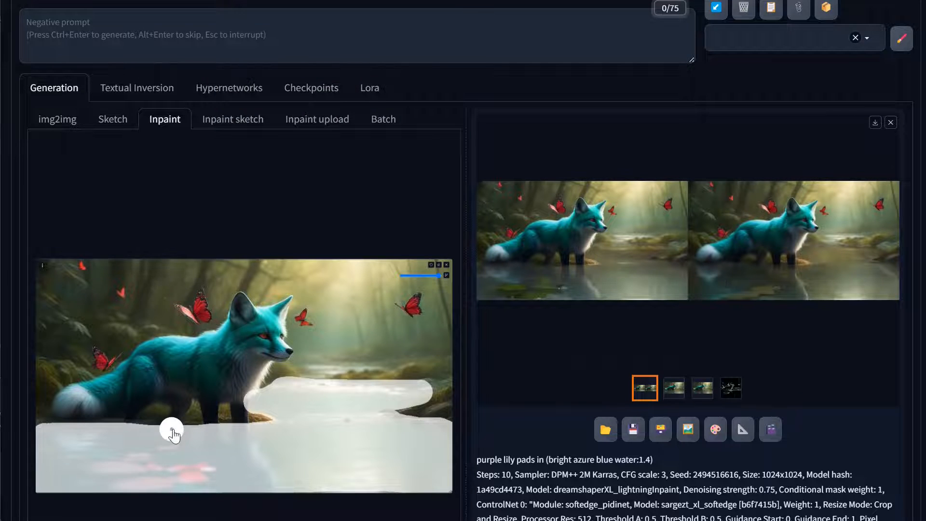
{"action": "scroll", "coordinate": [173, 429], "scroll_direction": "down", "scroll_amount": 9}
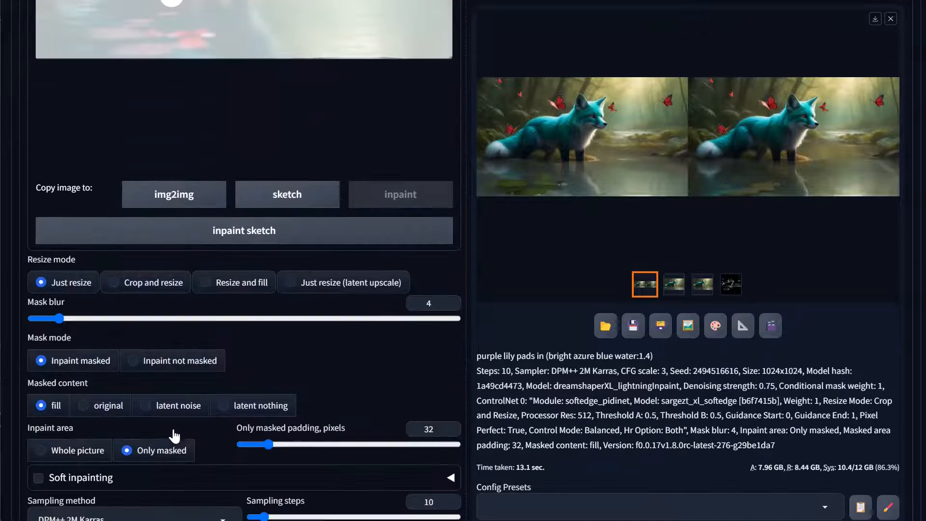
{"action": "left_click", "coordinate": [94, 407]}
Replace "azure" with "navy" in the inpainting prompt and regenerate the images
{"action": "scroll", "coordinate": [251, 319], "scroll_direction": "up", "scroll_amount": 5}
{"action": "double_click", "coordinate": [133, 102]}
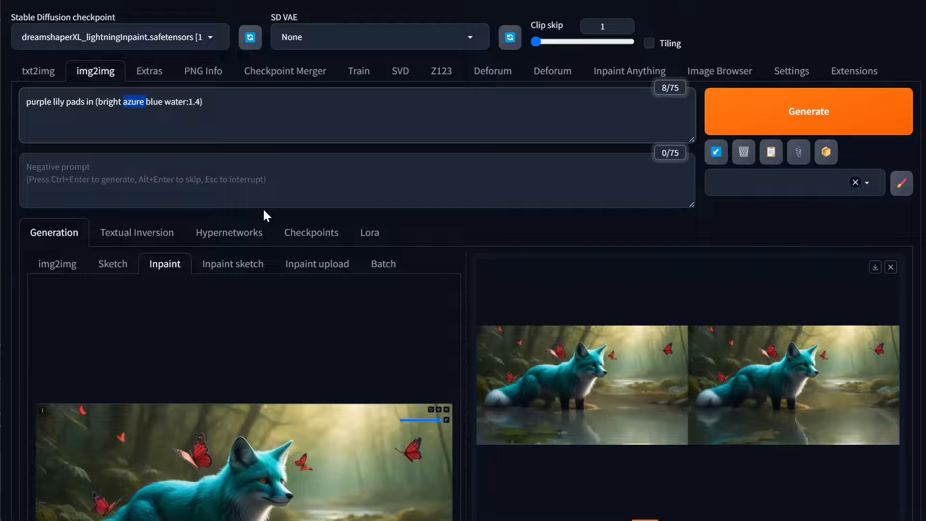
{"action": "type", "text": "navy"}
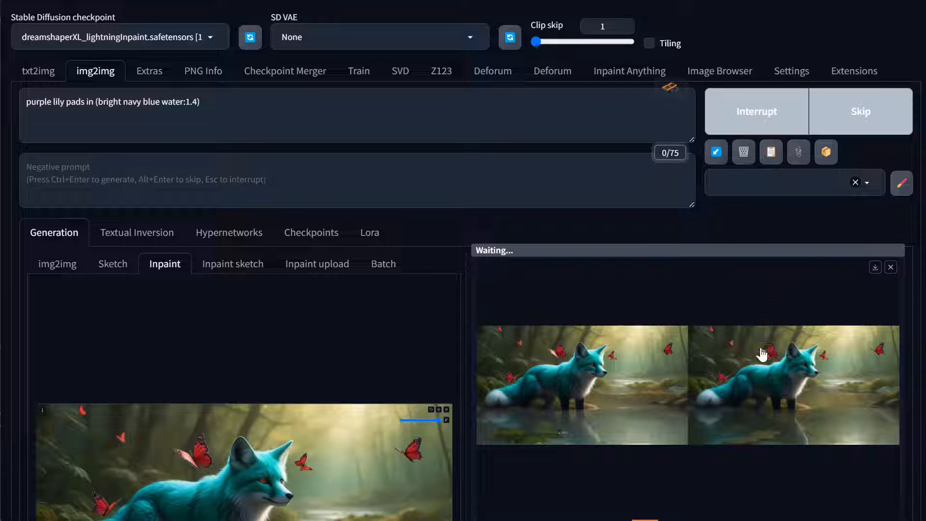
View the second navy-water image enlarged to examine its water and lily pads
{"action": "scroll", "coordinate": [778, 274], "scroll_direction": "down", "scroll_amount": 3}
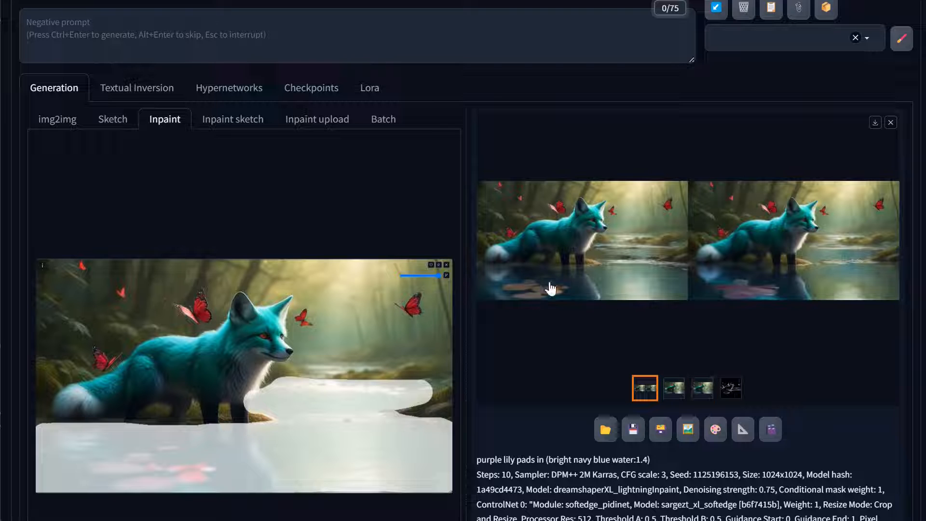
{"action": "left_click", "coordinate": [674, 398]}
{"action": "left_click", "coordinate": [697, 396]}
{"action": "left_click", "coordinate": [725, 313]}
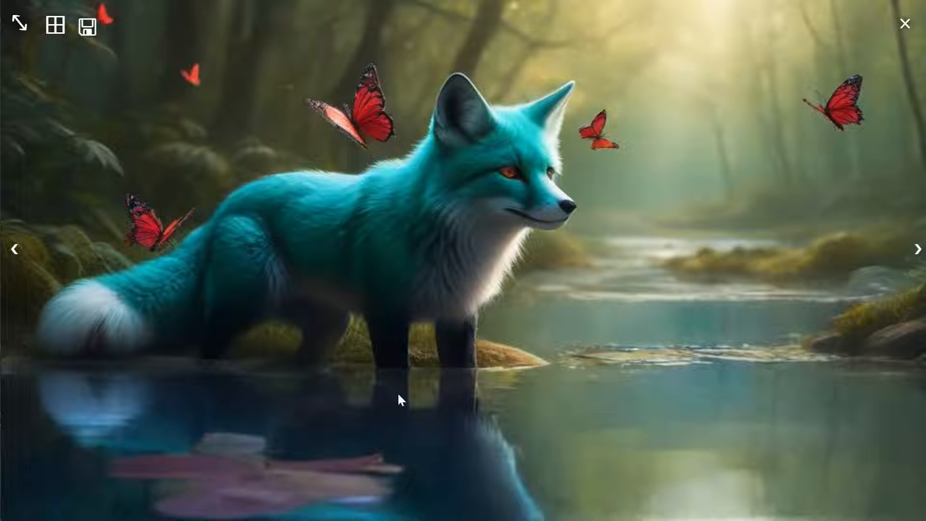
{"action": "left_click", "coordinate": [519, 274]}
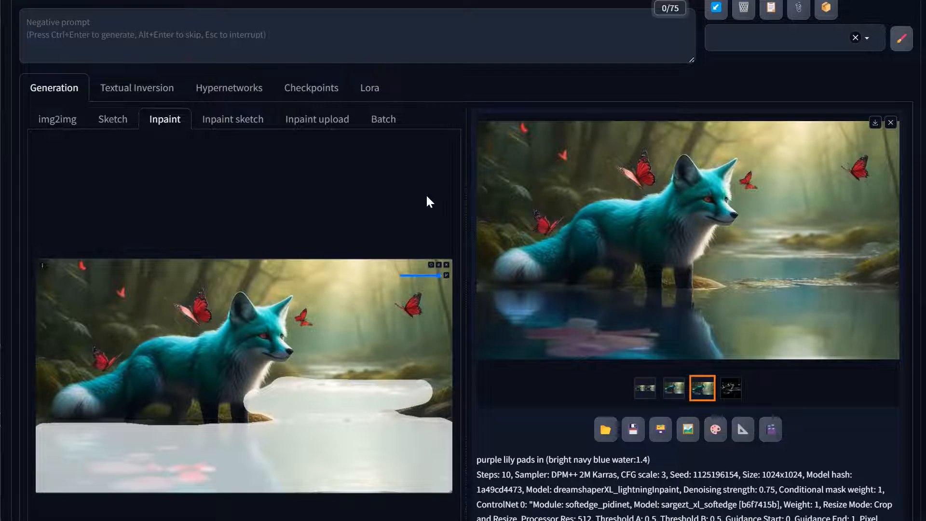
Review the weighted colour phrases up to BREAK in the txt2img prompt and check the XeroGen Platinum prompt generator
{"action": "scroll", "coordinate": [410, 249], "scroll_direction": "up", "scroll_amount": 3}
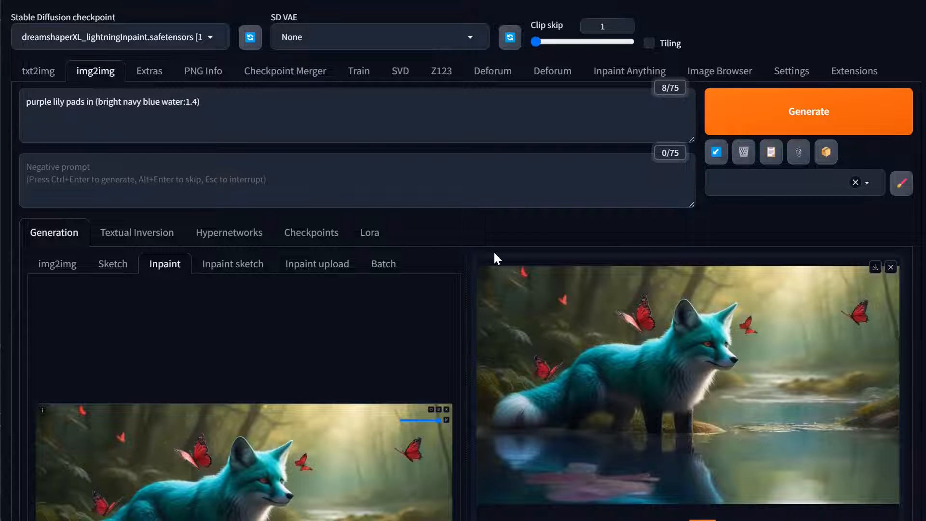
{"action": "left_click", "coordinate": [32, 79]}
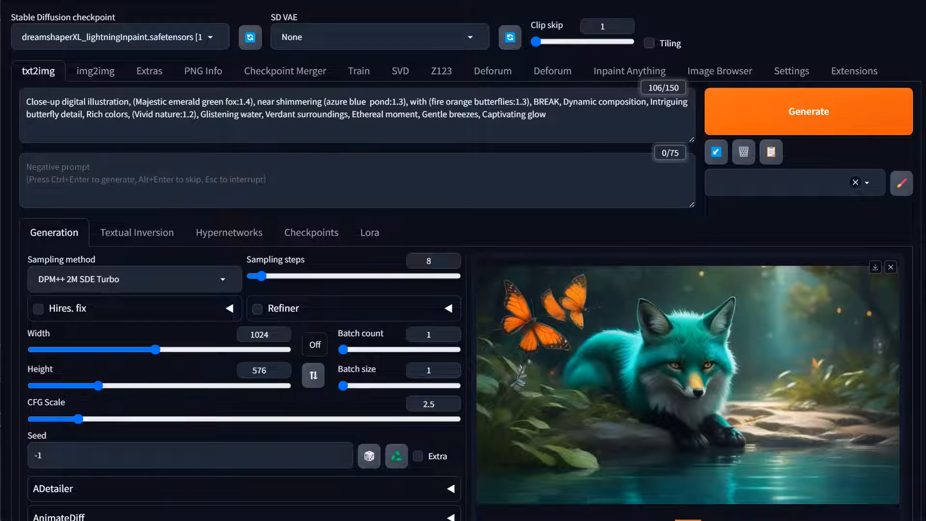
{"action": "left_click_drag", "start_coordinate": [561, 101], "coordinate": [142, 101]}
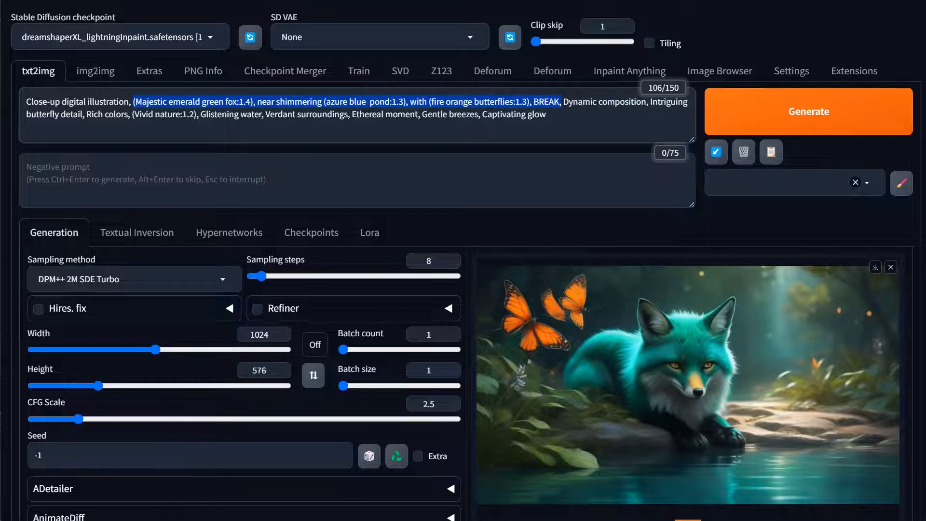
{"action": "left_click", "coordinate": [547, 114]}
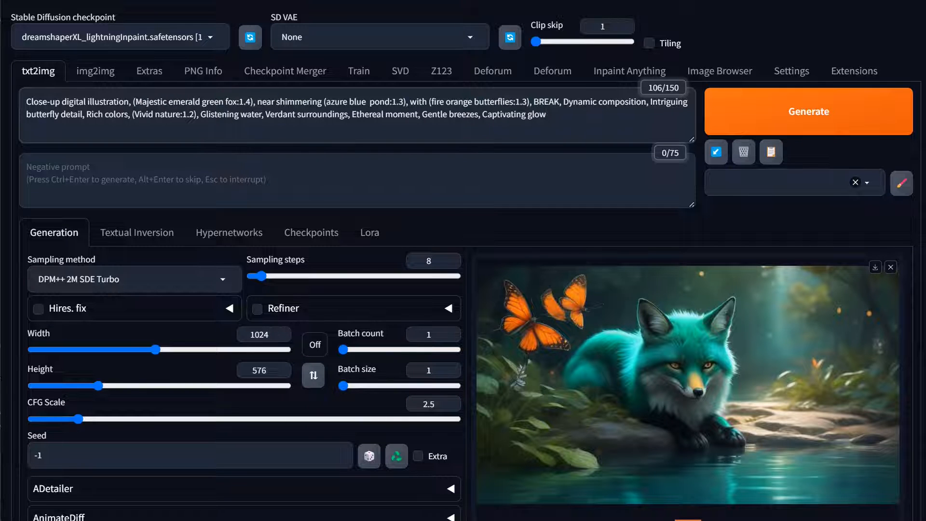
{"action": "left_click", "coordinate": [133, 1]}
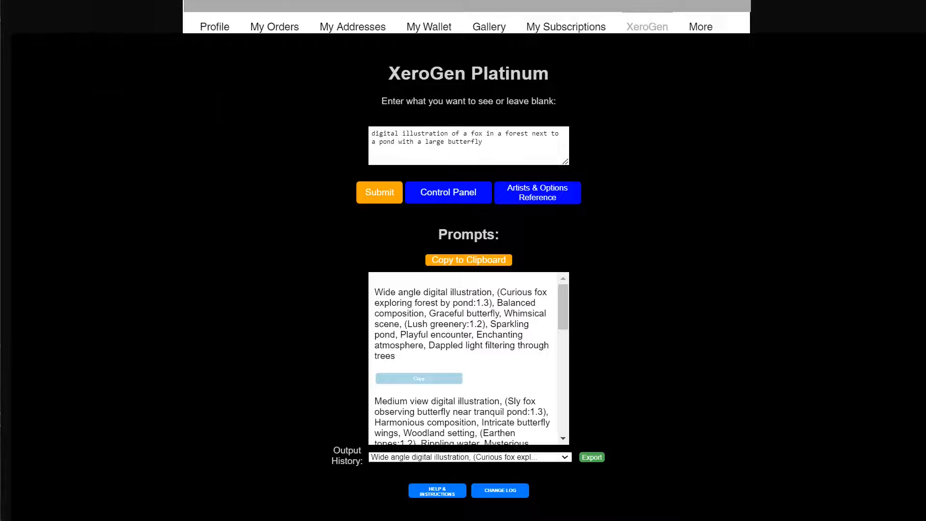
{"action": "left_click", "coordinate": [53, 1]}
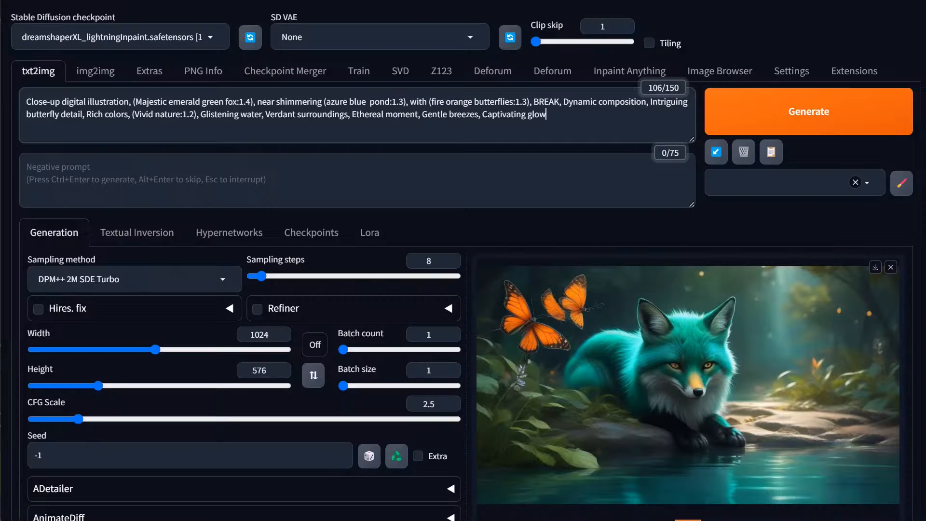
Open the Image Browser and examine the generation info of the original teal fox image
{"action": "scroll", "coordinate": [557, 289], "scroll_direction": "down", "scroll_amount": 8}
{"action": "scroll", "coordinate": [668, 327], "scroll_direction": "up", "scroll_amount": 8}
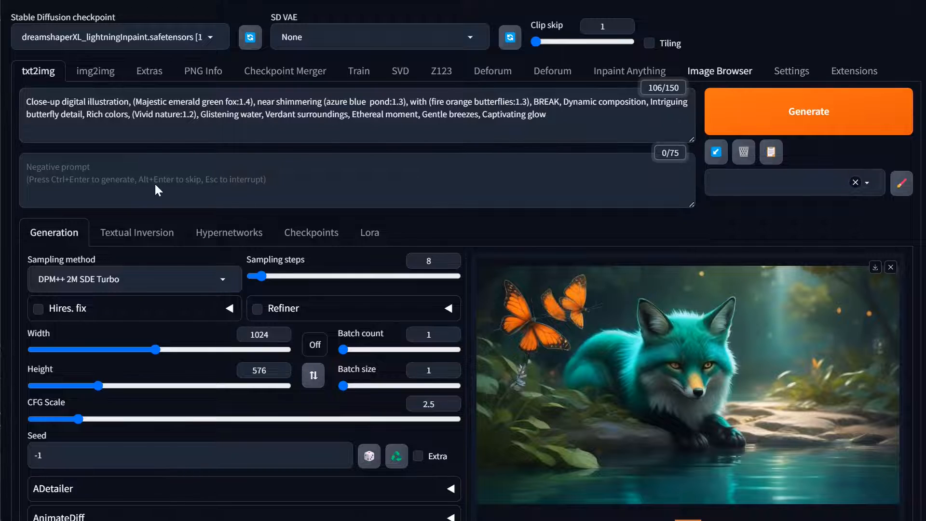
{"action": "left_click", "coordinate": [736, 79]}
{"action": "scroll", "coordinate": [215, 263], "scroll_direction": "down", "scroll_amount": 6}
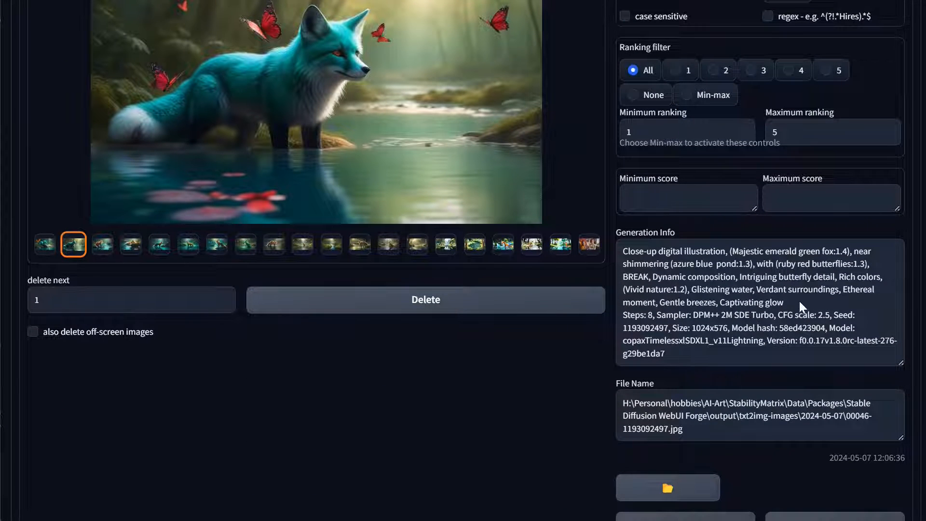
Highlight the complete prompt text in the teal fox image's generation info to review it
{"action": "left_click_drag", "start_coordinate": [800, 303], "coordinate": [626, 250]}
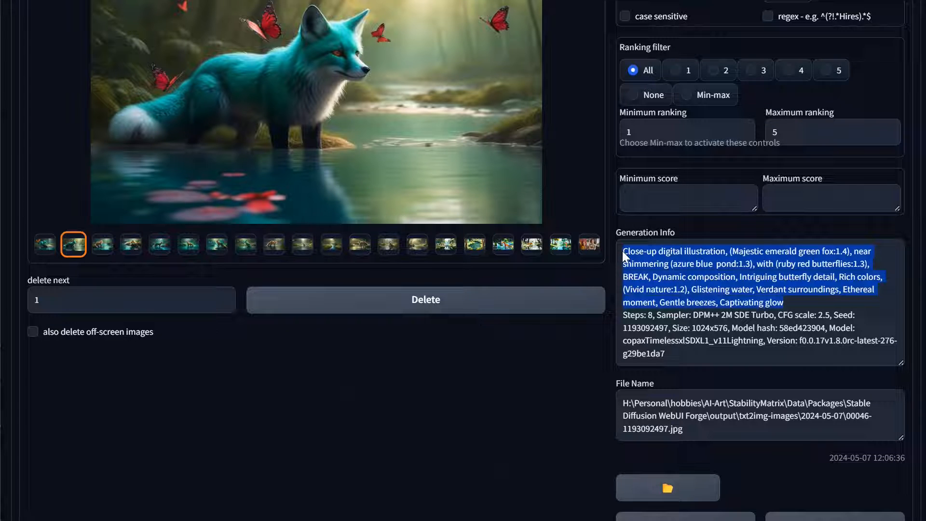
{"action": "scroll", "coordinate": [199, 278], "scroll_direction": "up", "scroll_amount": 5}
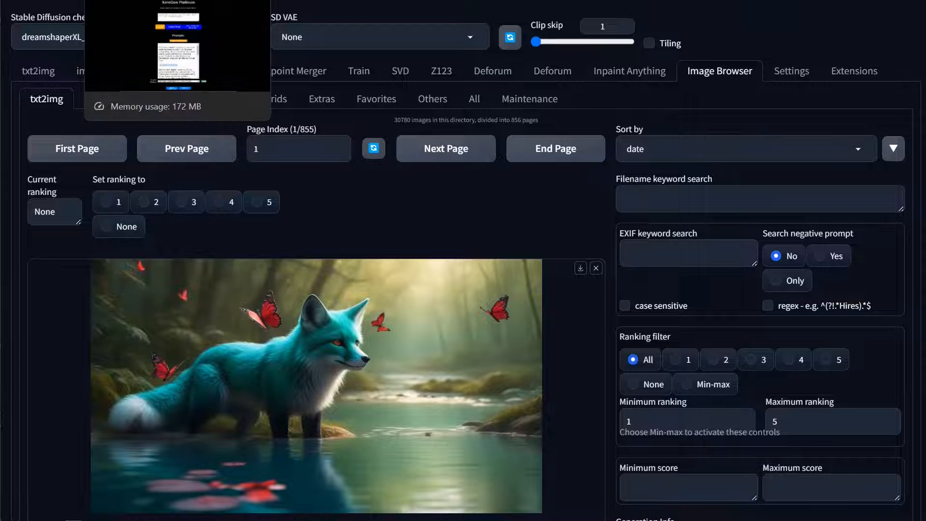
Switch to XeroGen Platinum, append ", emerald green dark purple and navy blue color theme" to the fox request, and submit it
{"action": "left_click", "coordinate": [140, 1]}
{"action": "left_click", "coordinate": [483, 142]}
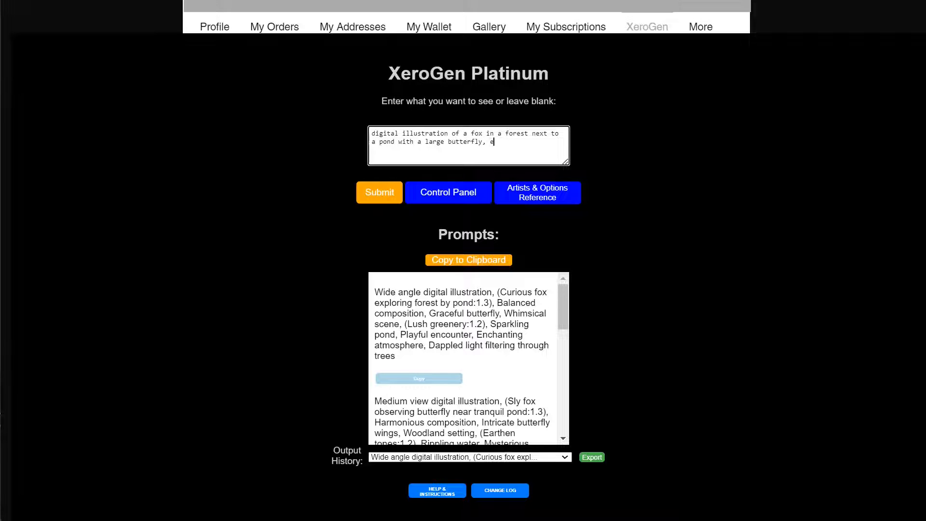
{"action": "type", "text": ", emerald green dark purple and navy bl"}
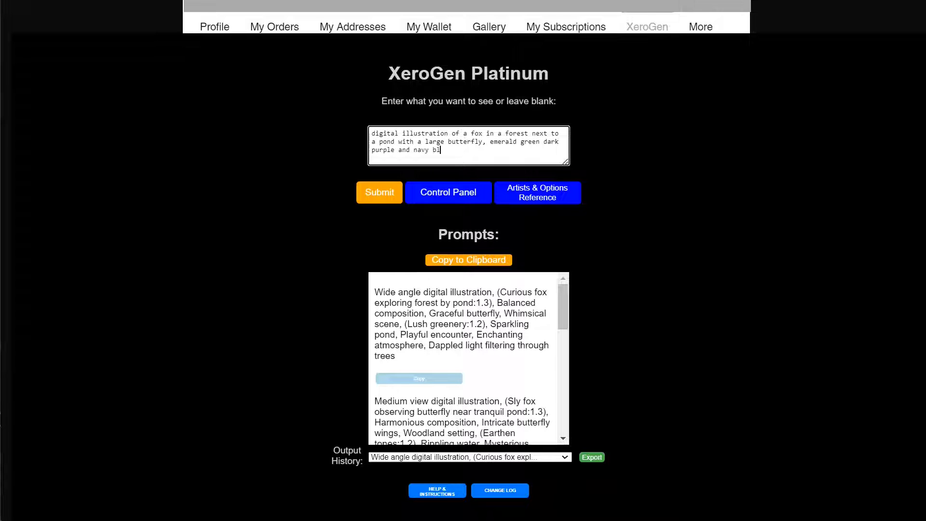
{"action": "type", "text": "ue color theme"}
{"action": "left_click", "coordinate": [379, 192]}
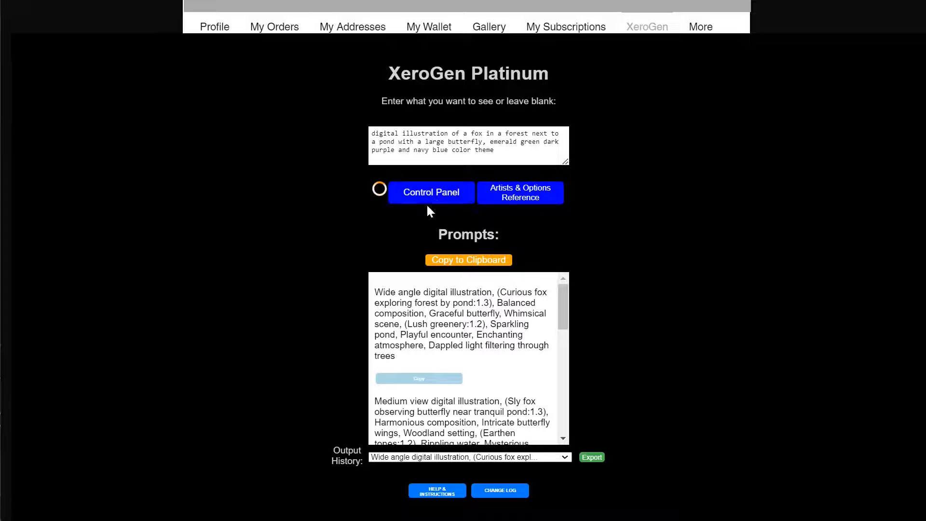
Place the Artists & Options Reference beside the prompts with its Color Refiner showing, and read through the generated prompts
{"action": "left_click", "coordinate": [532, 200]}
{"action": "left_click_drag", "start_coordinate": [374, 169], "coordinate": [620, 110]}
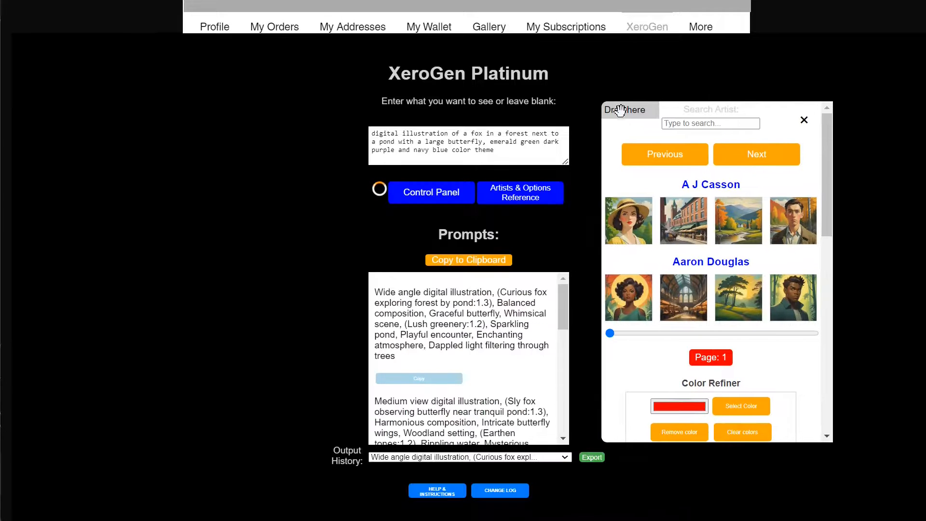
{"action": "scroll", "coordinate": [699, 225], "scroll_direction": "down", "scroll_amount": 5}
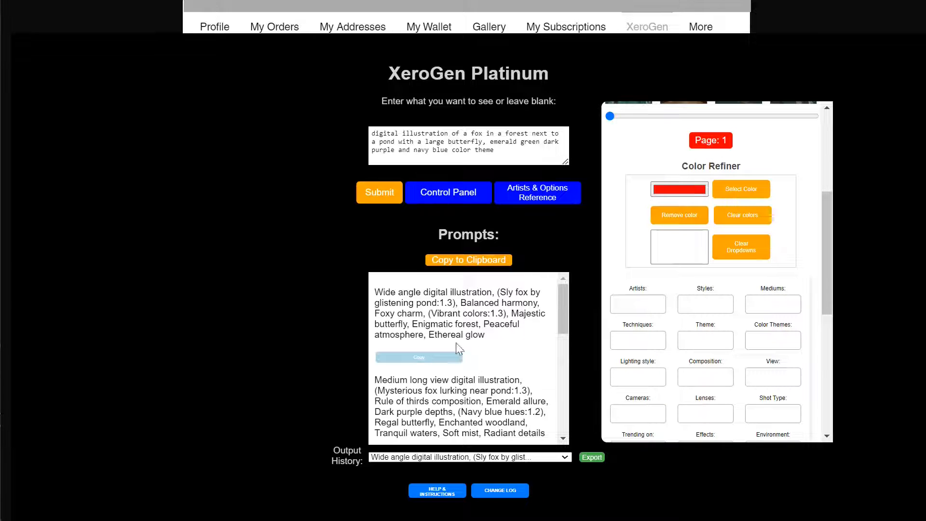
{"action": "scroll", "coordinate": [468, 360], "scroll_direction": "down", "scroll_amount": 2}
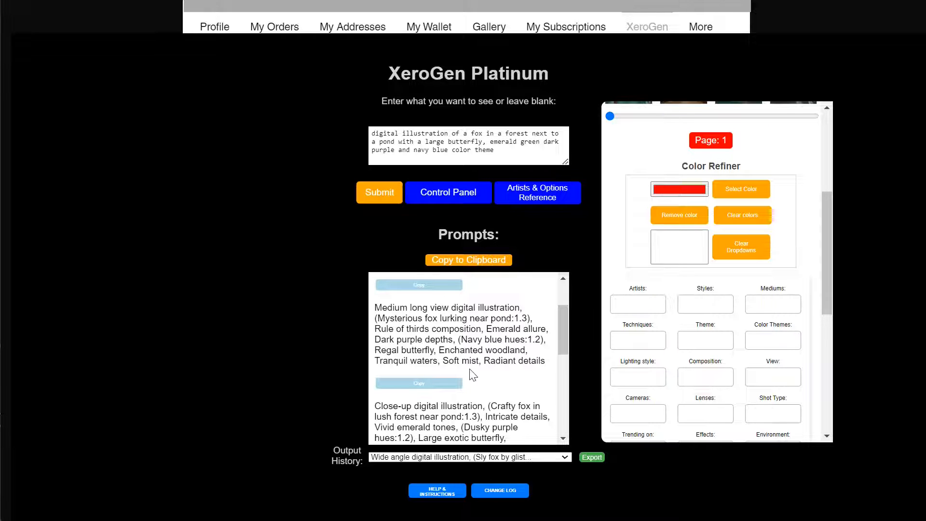
{"action": "scroll", "coordinate": [467, 374], "scroll_direction": "down", "scroll_amount": 2}
Set the number of prompts to 1 in the Control Panel and resubmit the color-theme request
{"action": "left_click", "coordinate": [446, 195]}
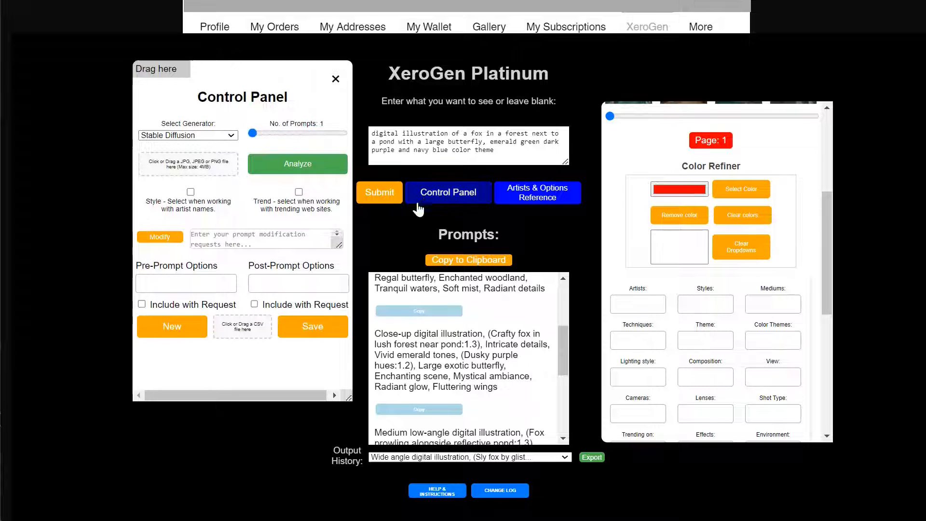
{"action": "left_click", "coordinate": [379, 192]}
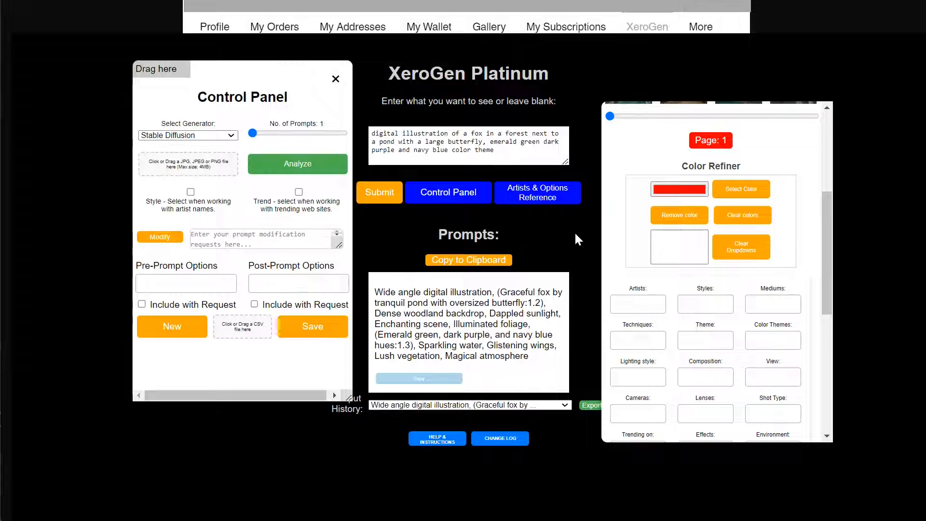
Remove the color theme phrase from the request and add Deep Purple to the Color Refiner list instead
{"action": "left_click_drag", "start_coordinate": [483, 142], "coordinate": [504, 152]}
{"action": "key", "text": "BackSpace"}
{"action": "left_click", "coordinate": [687, 189]}
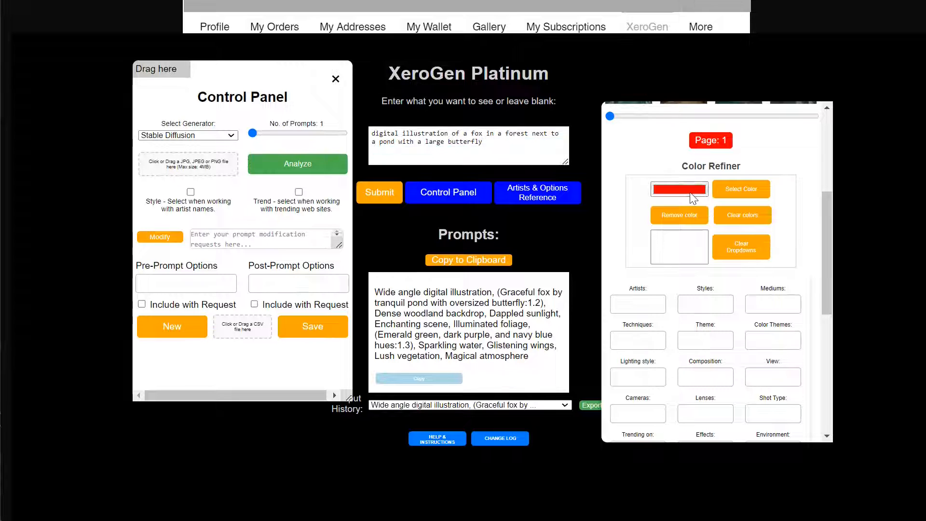
{"action": "left_click", "coordinate": [719, 289]}
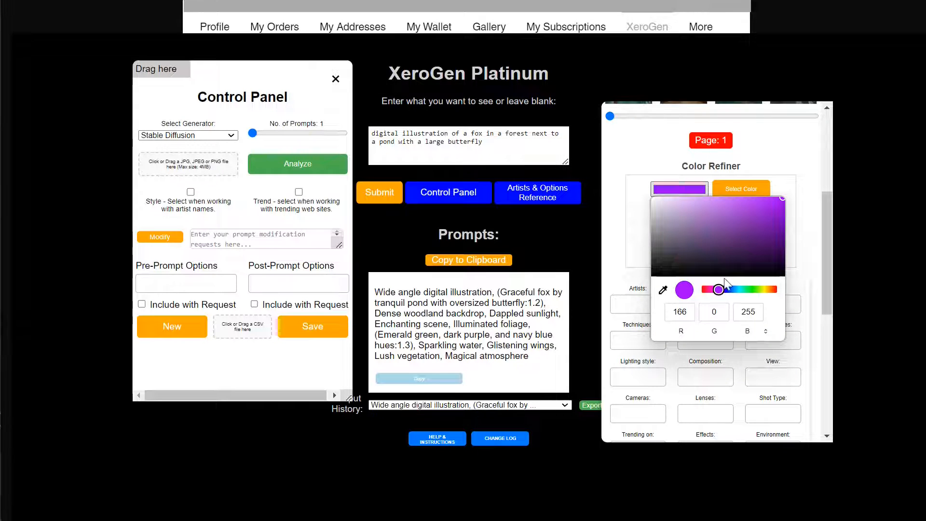
{"action": "left_click_drag", "start_coordinate": [774, 228], "coordinate": [789, 220]}
{"action": "left_click", "coordinate": [750, 189]}
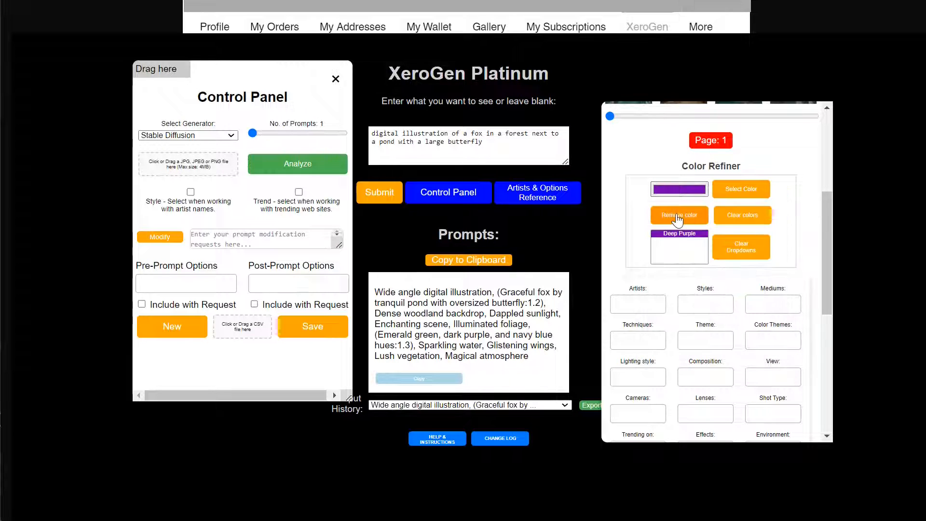
Pick a Dark Teal shade and add it to the Color Refiner list
{"action": "left_click", "coordinate": [673, 191]}
{"action": "left_click_drag", "start_coordinate": [736, 288], "coordinate": [755, 290]}
{"action": "left_click", "coordinate": [777, 227]}
{"action": "mouse_move", "coordinate": [777, 227]}
{"action": "left_mouse_down"}
{"action": "mouse_move", "coordinate": [794, 242]}
{"action": "mouse_move", "coordinate": [766, 207]}
{"action": "mouse_move", "coordinate": [776, 217]}
{"action": "mouse_move", "coordinate": [754, 213]}
{"action": "mouse_move", "coordinate": [802, 212]}
{"action": "mouse_move", "coordinate": [789, 223]}
{"action": "mouse_move", "coordinate": [793, 239]}
{"action": "mouse_move", "coordinate": [793, 230]}
{"action": "left_mouse_up"}
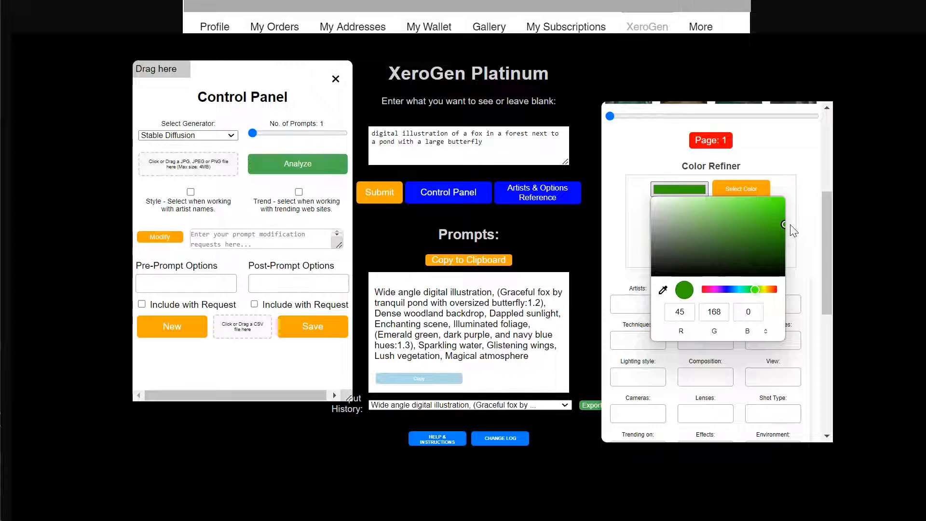
{"action": "left_click", "coordinate": [748, 290]}
{"action": "left_click_drag", "start_coordinate": [749, 294], "coordinate": [741, 291]}
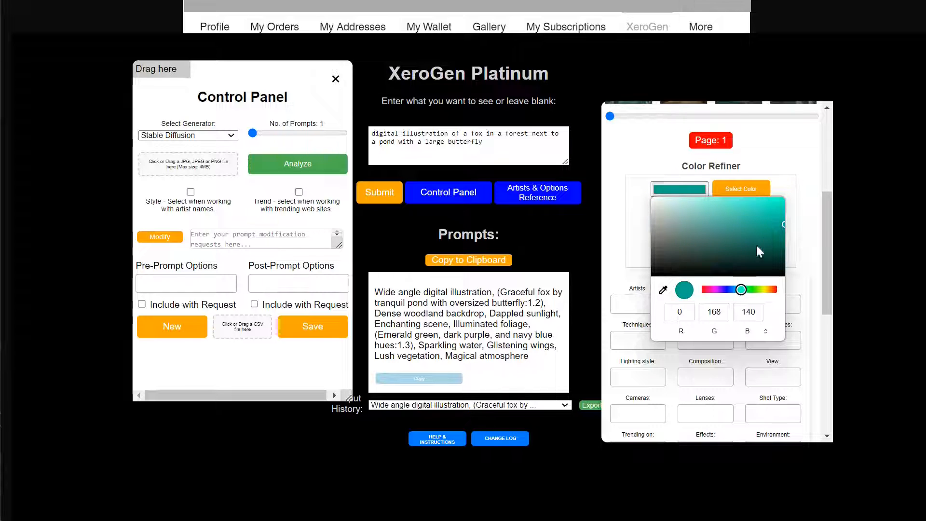
{"action": "left_click", "coordinate": [787, 225]}
Add Ruby Red to the Color Refiner list and submit the fox request with the chosen colors
{"action": "left_click_drag", "start_coordinate": [773, 290], "coordinate": [696, 291]}
{"action": "left_click", "coordinate": [780, 220]}
{"action": "left_click_drag", "start_coordinate": [793, 229], "coordinate": [792, 217]}
{"action": "left_click", "coordinate": [729, 200]}
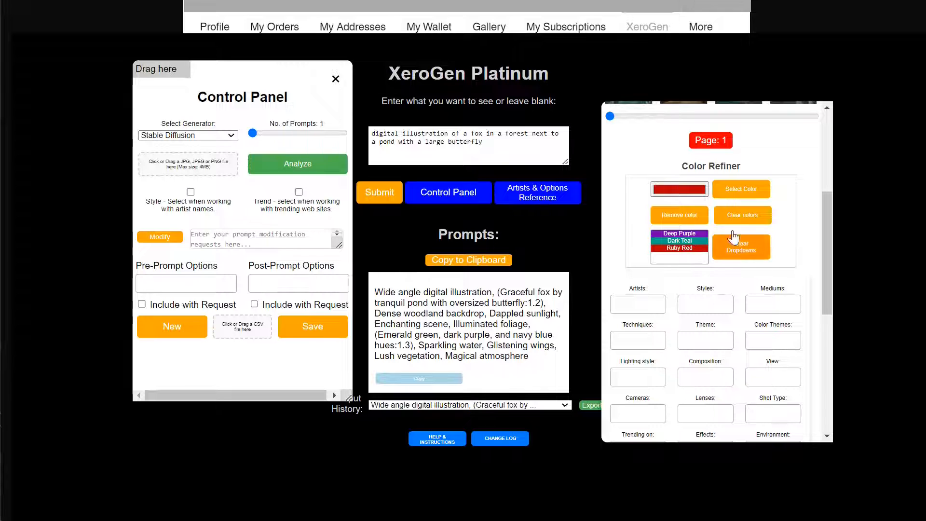
{"action": "left_click", "coordinate": [381, 195]}
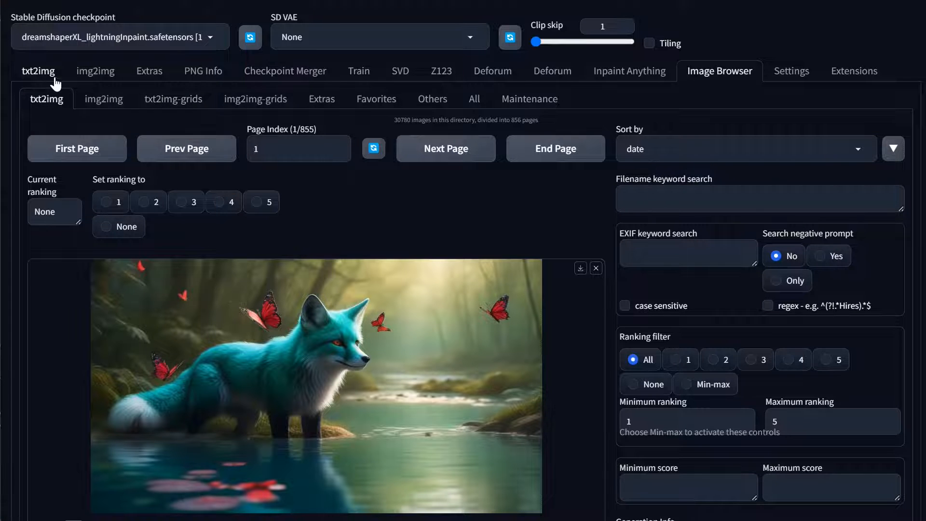
Switch to Stable Diffusion WebUI Forge, replace the txt2img prompt with the newly generated XeroGen prompt, and generate an image
{"action": "left_click", "coordinate": [43, 71]}
{"action": "left_click", "coordinate": [357, 114]}
{"action": "key", "text": "ctrl+a"}
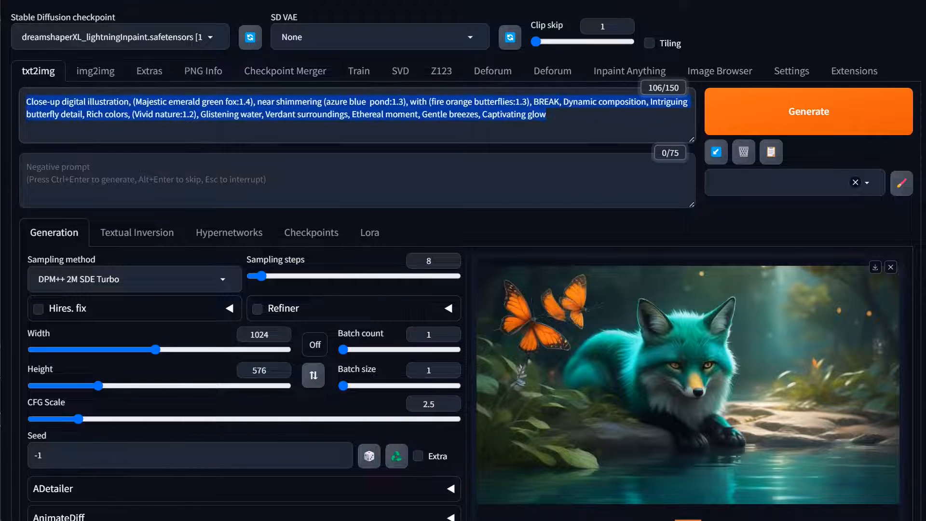
{"action": "type", "text": "Wide angle digital illustration, (Curious fox exploring woodland pond:1.3), Diagonal composition, Majestic trees, Serene pond, (Deep Purple hues:1.2), Enormous butterfly, Fluttering wings, (Dark Teal patterns:1.2), Lush forest backdrop, Tranquil waters, Soft glowing sunlight, (Ruby Red accents:1.2), Immersive woodland scene, Detailed foliage, Vibrant atmosphere"}
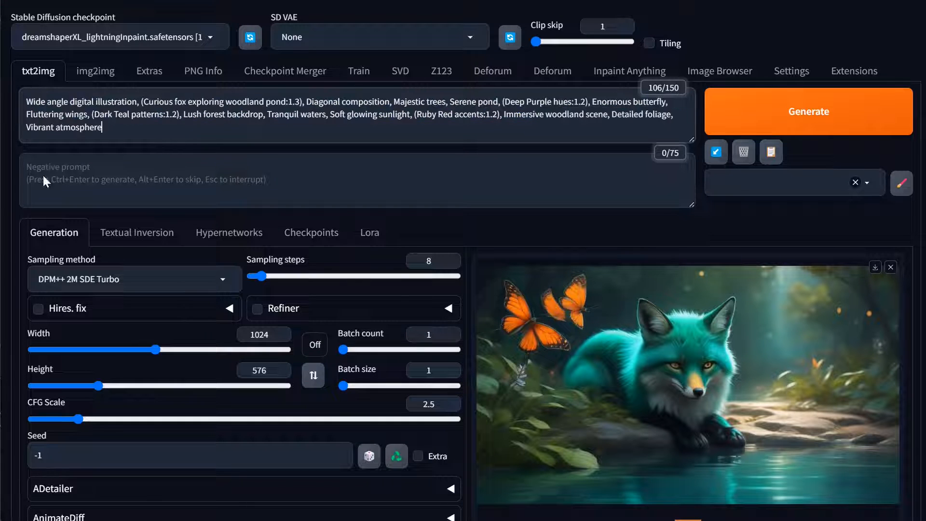
{"action": "key", "text": "ctrl+Return"}
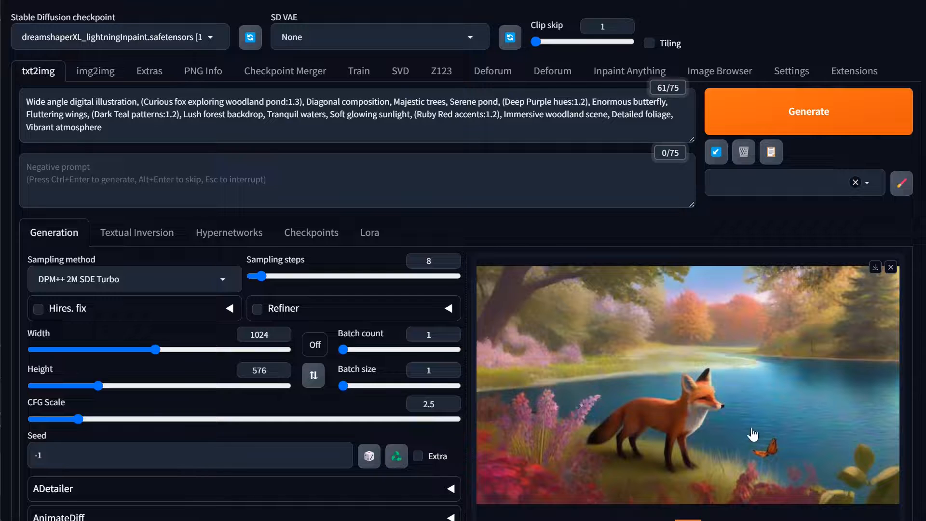
Set the batch count to 2 and generate the woodland fox images again
{"action": "scroll", "coordinate": [793, 437], "scroll_direction": "down", "scroll_amount": 2}
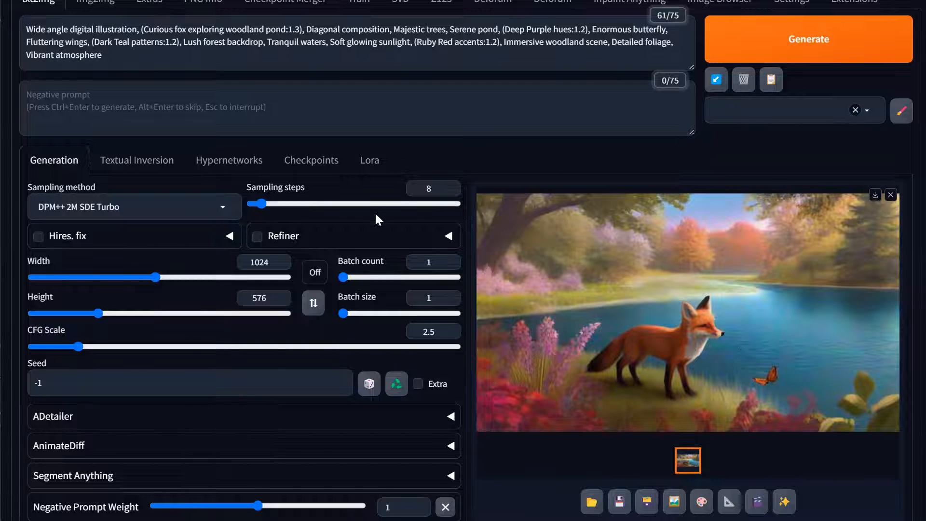
{"action": "left_click_drag", "start_coordinate": [347, 277], "coordinate": [343, 277]}
{"action": "double_click", "coordinate": [430, 262]}
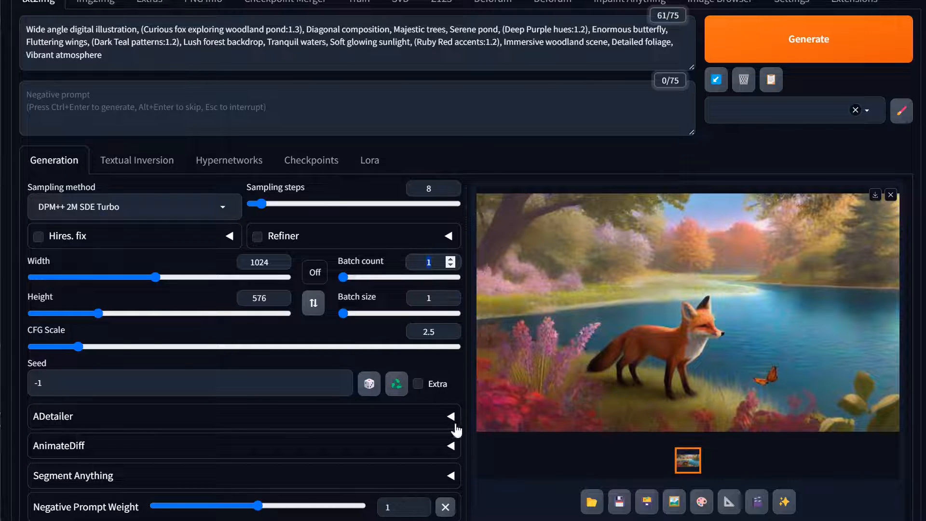
{"action": "type", "text": "2"}
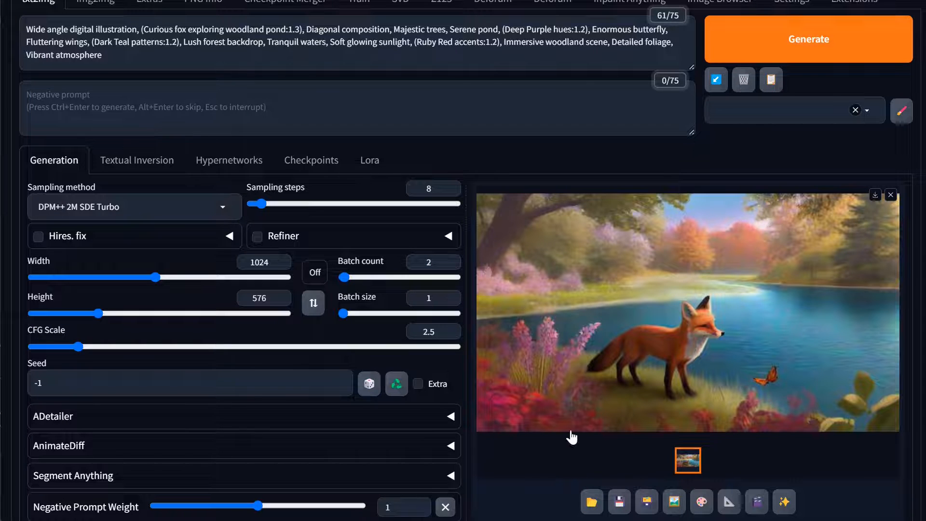
{"action": "key", "text": "ctrl+Return"}
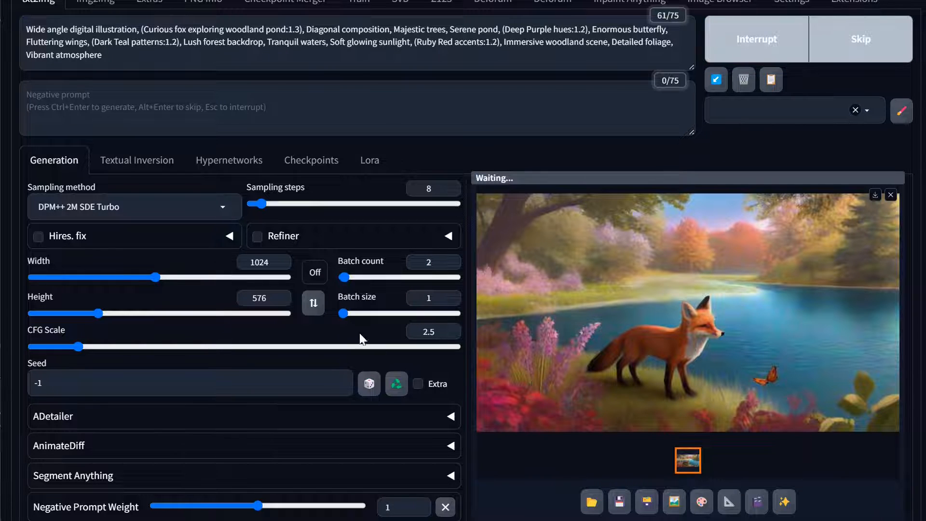
{"action": "scroll", "coordinate": [470, 253], "scroll_direction": "up", "scroll_amount": 2}
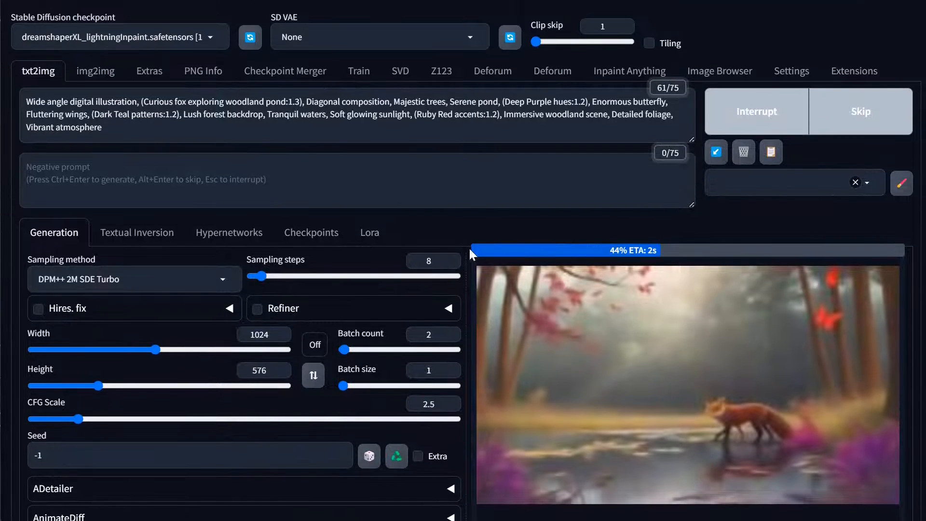
{"action": "left_click", "coordinate": [774, 124]}
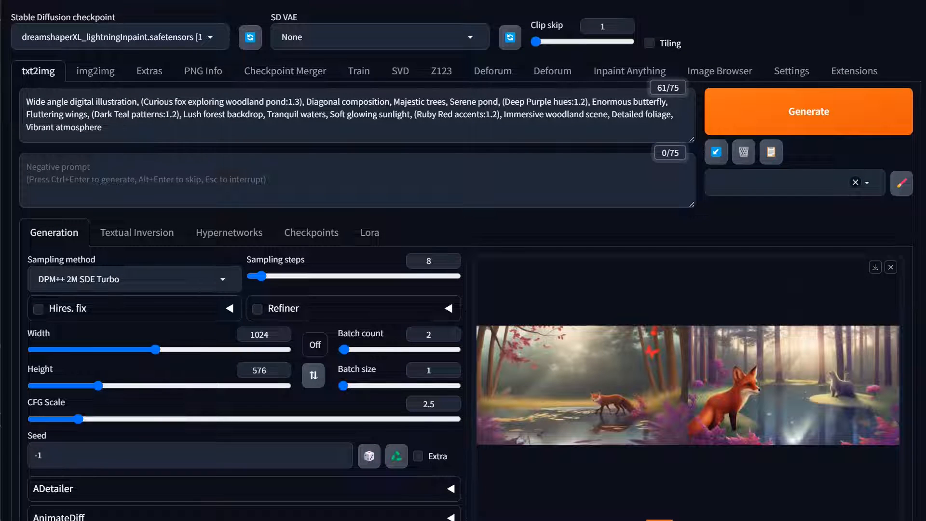
Search the checkpoints for "lightning", load RealitiesEdgeXLLIGHTNING_TURBOV7, and generate with the same prompt
{"action": "left_click", "coordinate": [20, 40]}
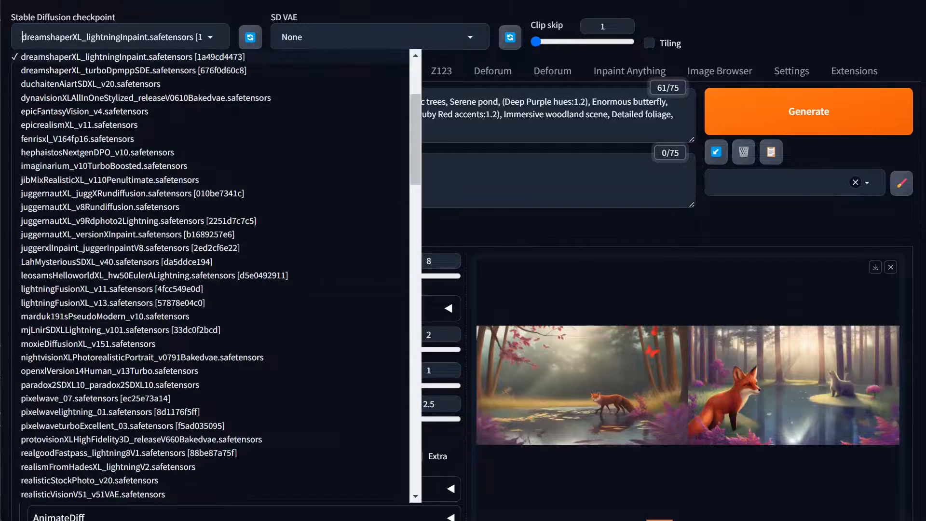
{"action": "type", "text": "ligh"}
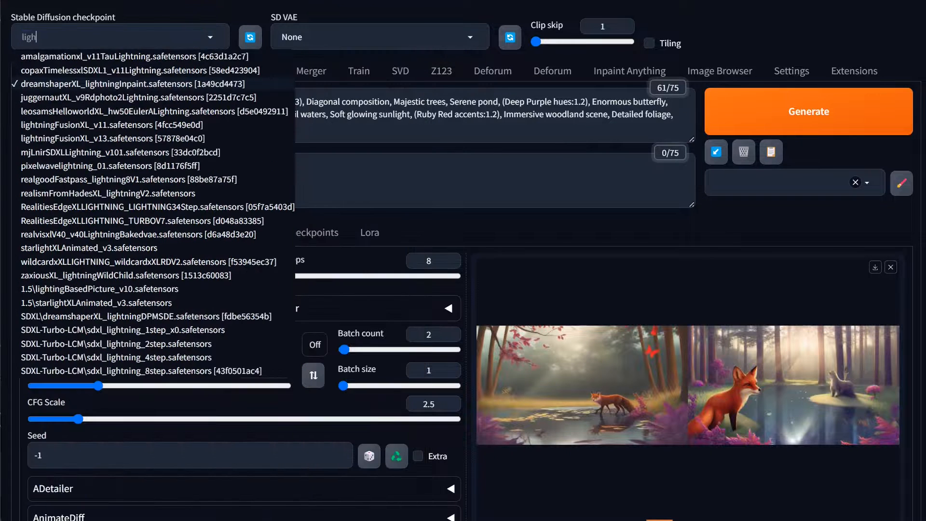
{"action": "type", "text": "ting"}
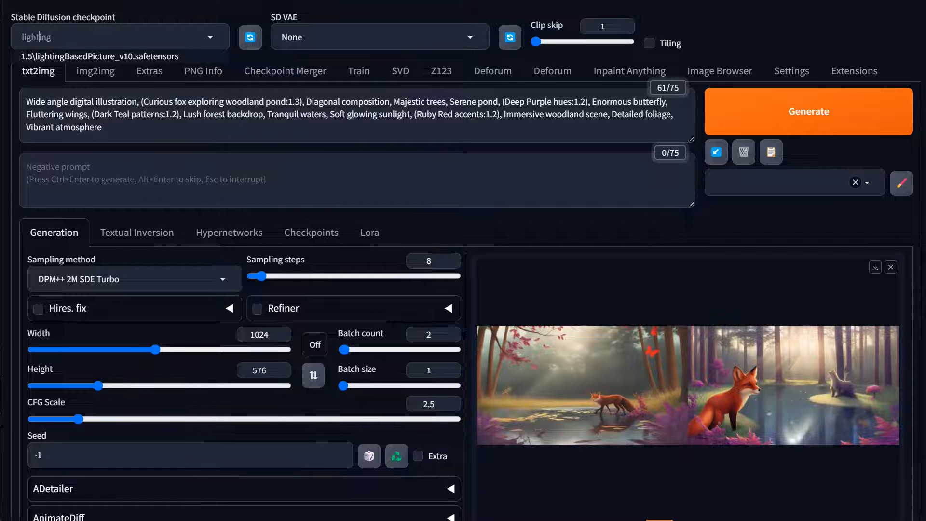
{"action": "type", "text": "n"}
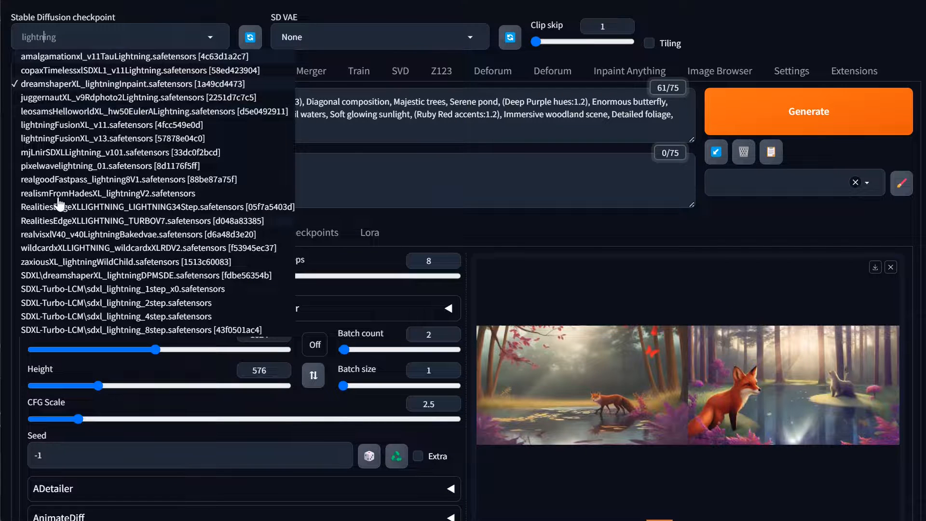
{"action": "left_click", "coordinate": [92, 221]}
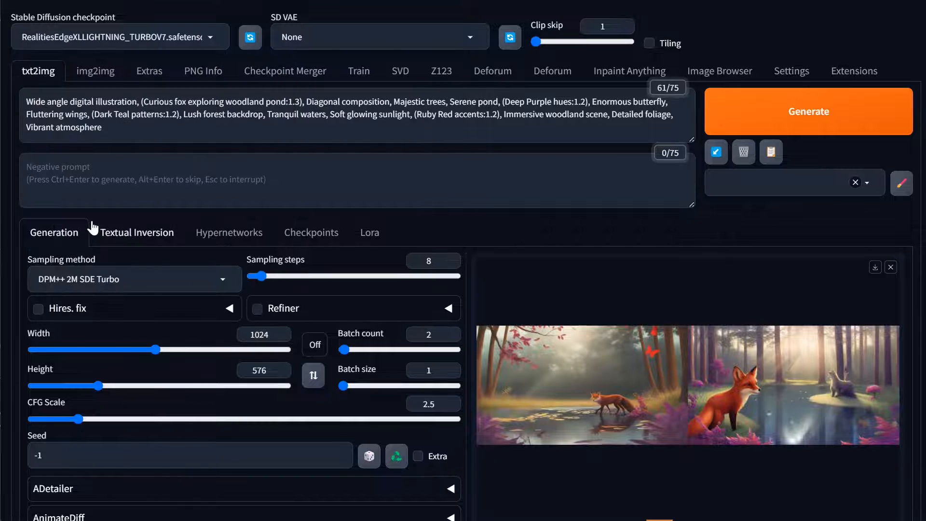
{"action": "left_click", "coordinate": [774, 127]}
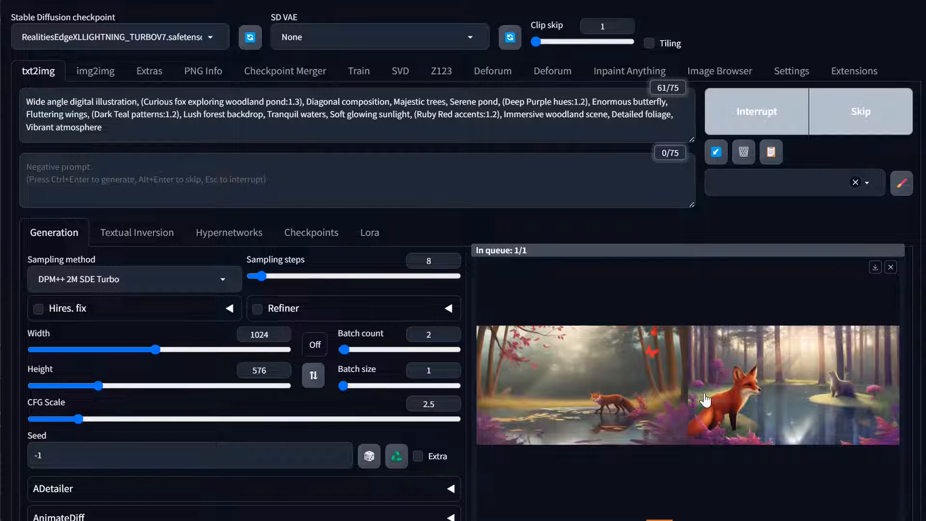
View the first image of the new batch enlarged to examine its colors
{"action": "scroll", "coordinate": [698, 389], "scroll_direction": "down", "scroll_amount": 2}
{"action": "scroll", "coordinate": [698, 390], "scroll_direction": "up", "scroll_amount": 2}
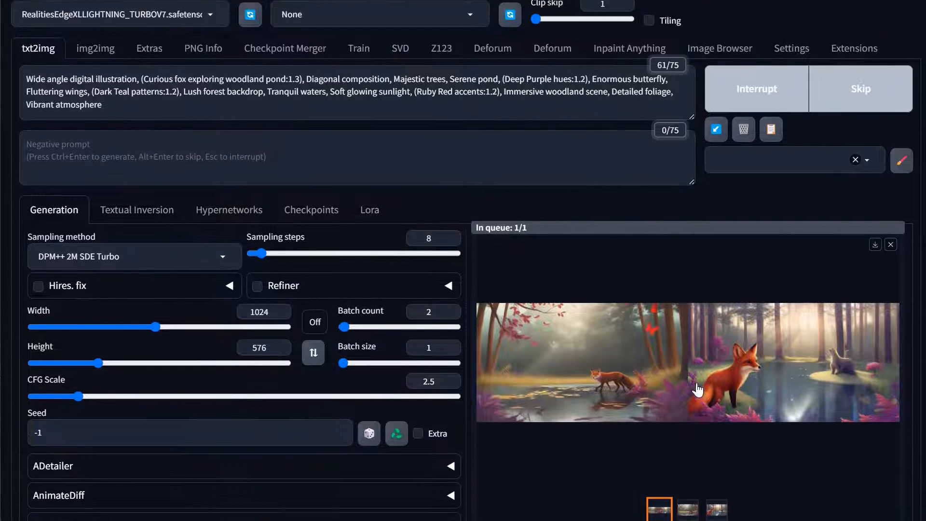
{"action": "scroll", "coordinate": [697, 390], "scroll_direction": "up", "scroll_amount": 1}
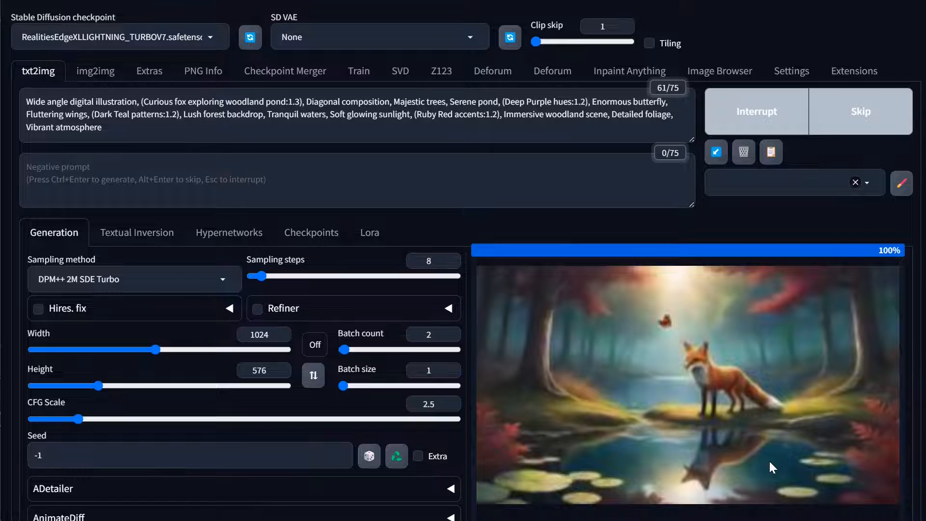
{"action": "scroll", "coordinate": [651, 424], "scroll_direction": "down", "scroll_amount": 3}
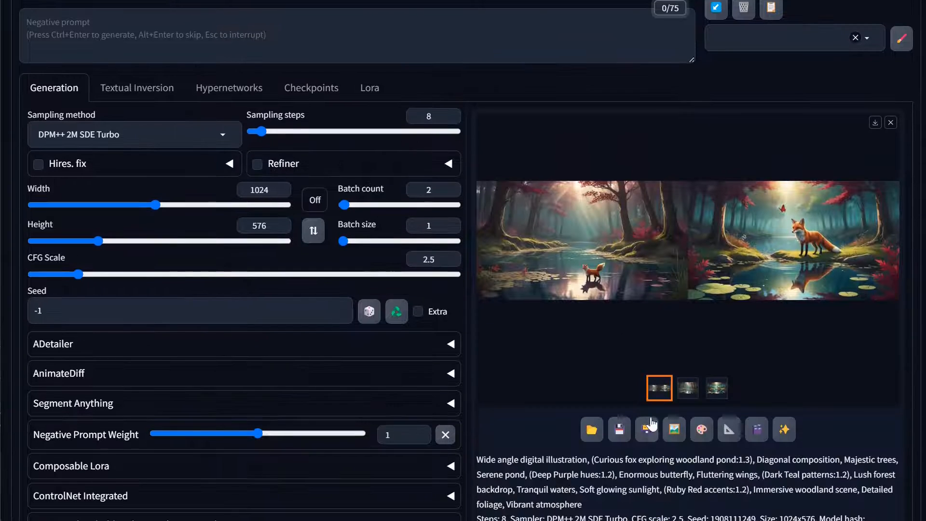
{"action": "left_click", "coordinate": [687, 388]}
{"action": "left_click", "coordinate": [698, 248]}
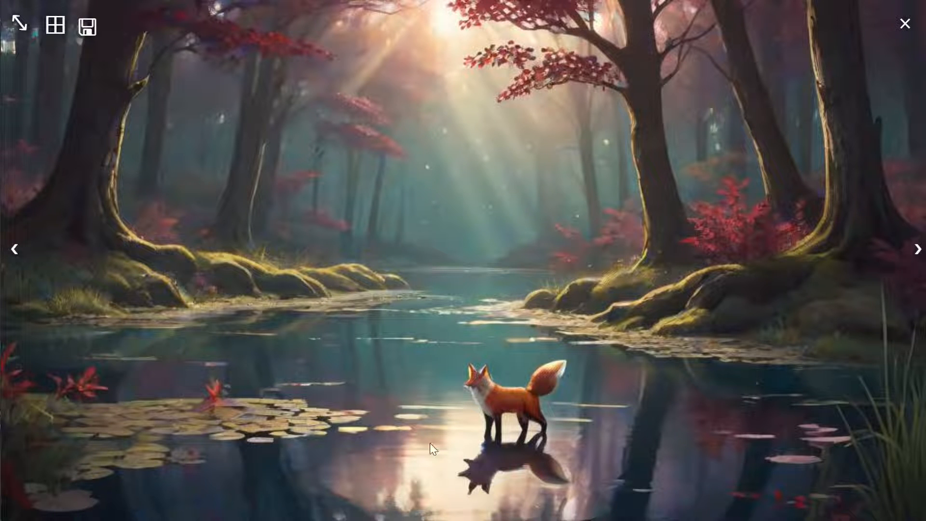
View the batch's second image enlarged to examine its colors, and close the enlarged view
{"action": "left_click", "coordinate": [918, 249]}
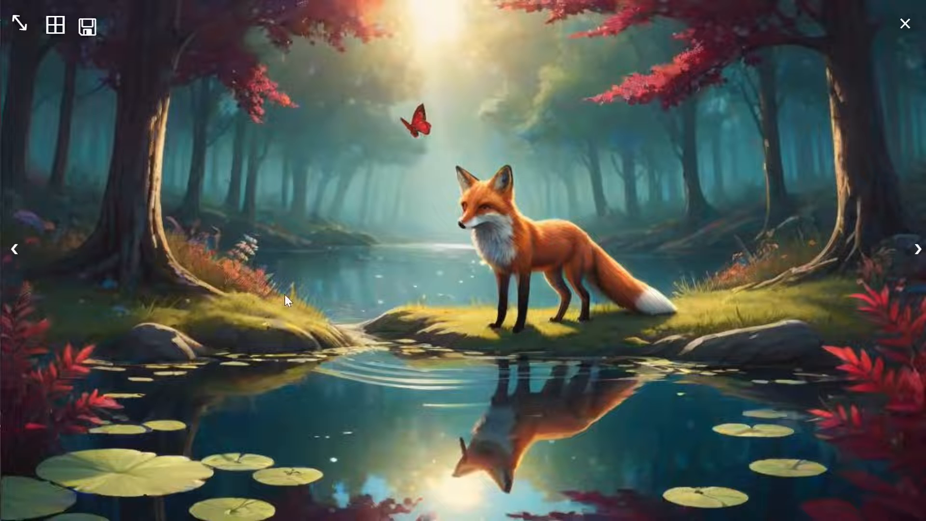
{"action": "left_click", "coordinate": [716, 288]}
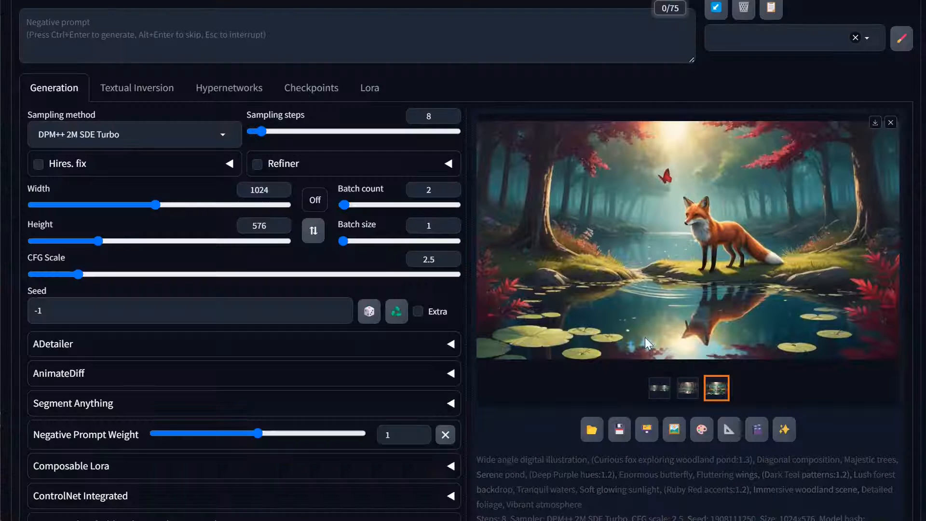
Replace the txt2img prompt with "a red fox in a forest with a ruby red butterfly and navy blue pond" and generate
{"action": "scroll", "coordinate": [196, 260], "scroll_direction": "up", "scroll_amount": 3}
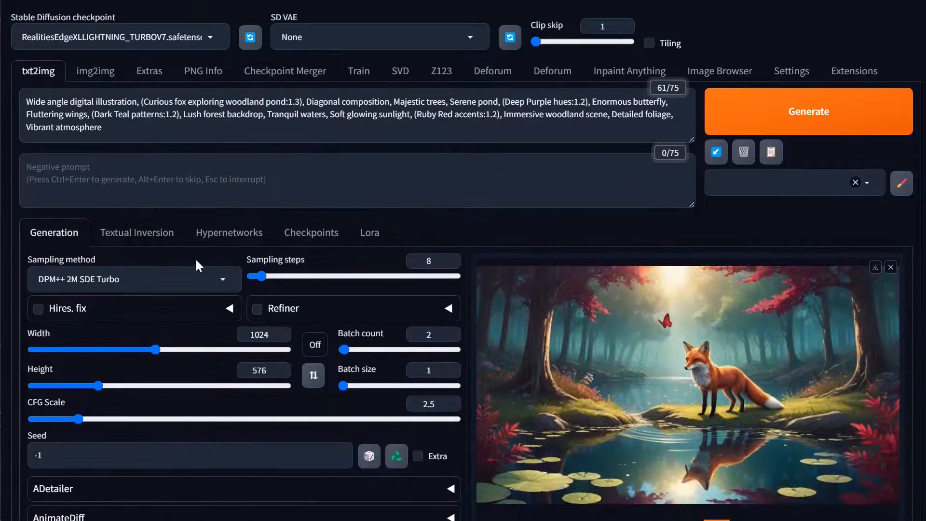
{"action": "left_click", "coordinate": [232, 120]}
{"action": "key", "text": "ctrl+a"}
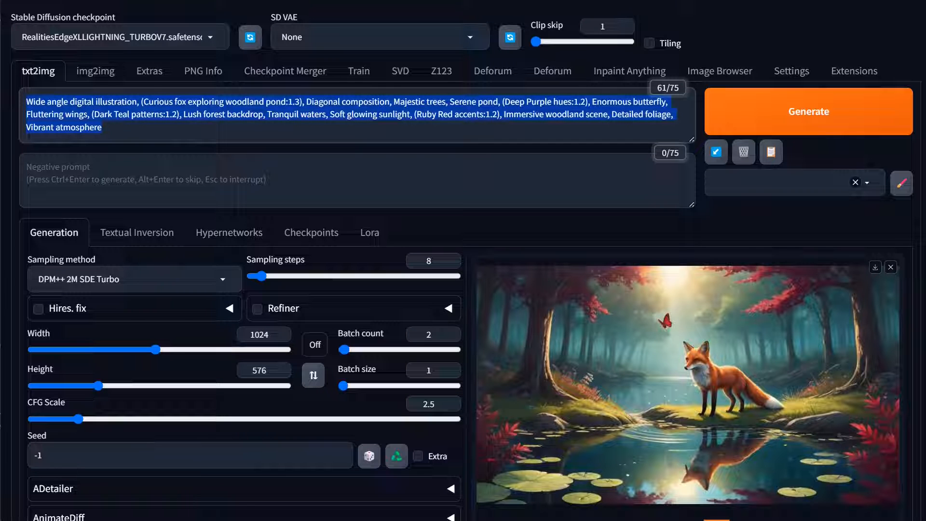
{"action": "type", "text": "a red f"}
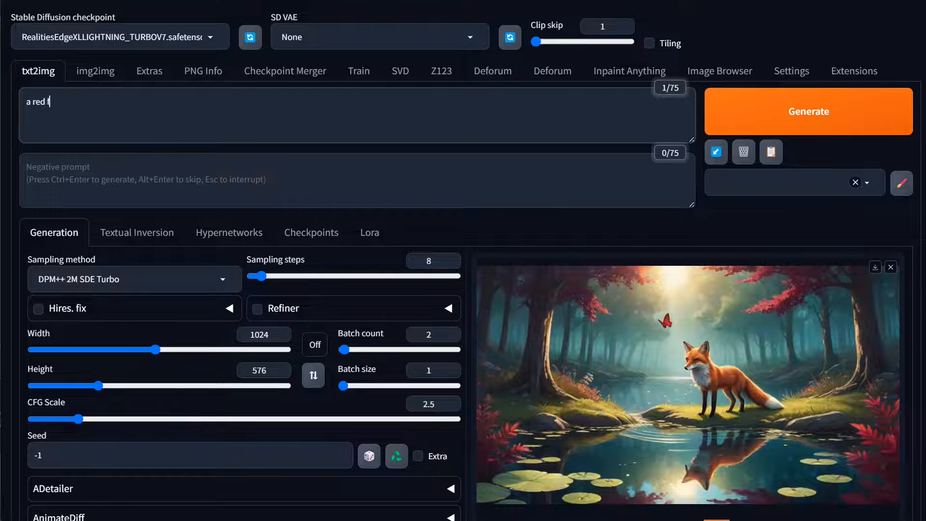
{"action": "type", "text": "ox in a forest with a"}
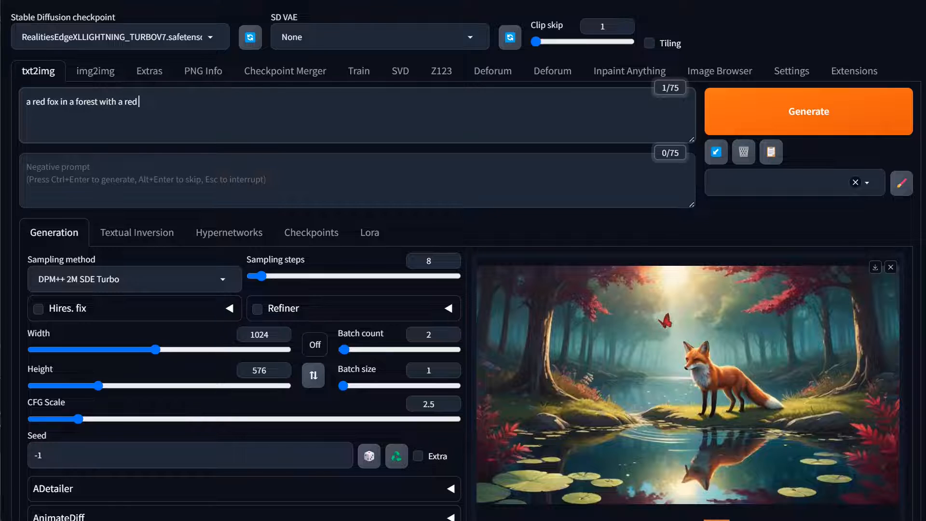
{"action": "type", "text": " ruby red butterfly and navy bl"}
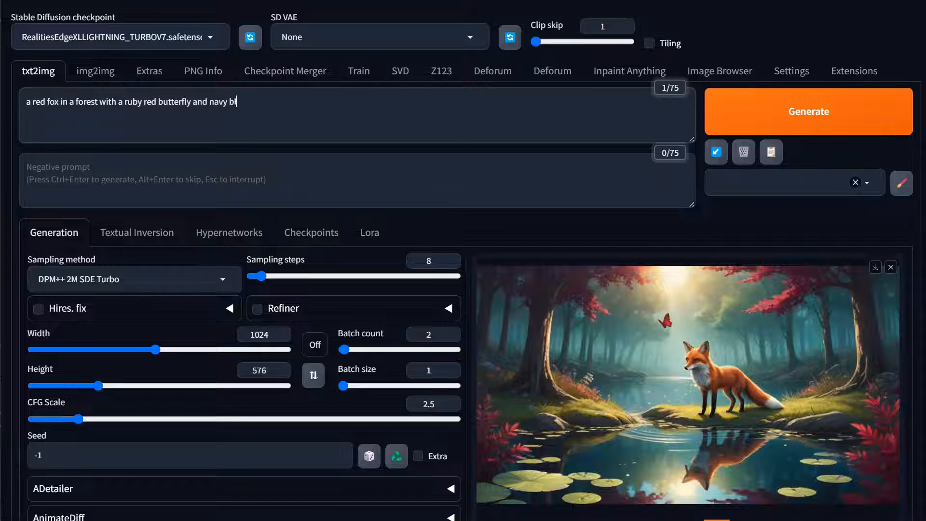
{"action": "type", "text": "ue pond"}
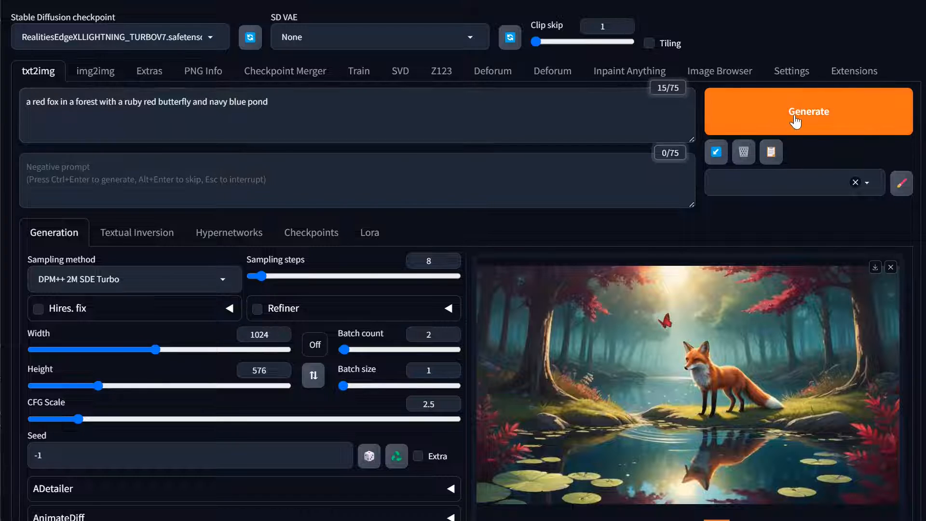
{"action": "left_click", "coordinate": [795, 120]}
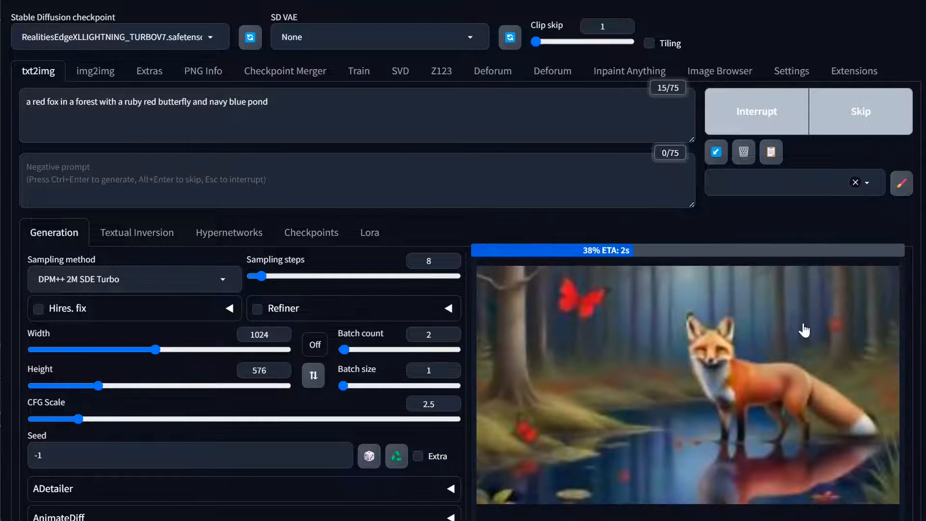
View the second image of the plain-prompt batch enlarged to compare its fox, butterflies and pond with the prompt
{"action": "scroll", "coordinate": [770, 404], "scroll_direction": "down", "scroll_amount": 3}
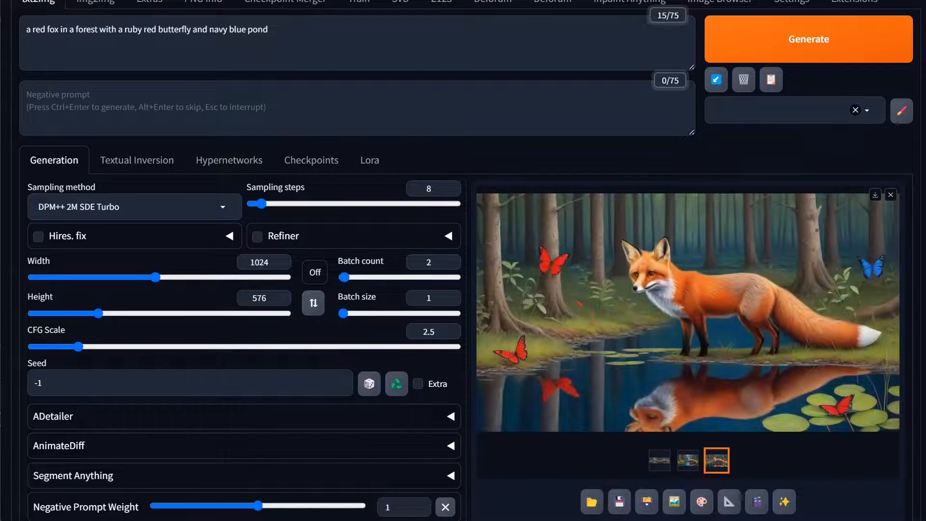
{"action": "left_click_drag", "start_coordinate": [270, 30], "coordinate": [50, 30]}
{"action": "left_click", "coordinate": [318, 1]}
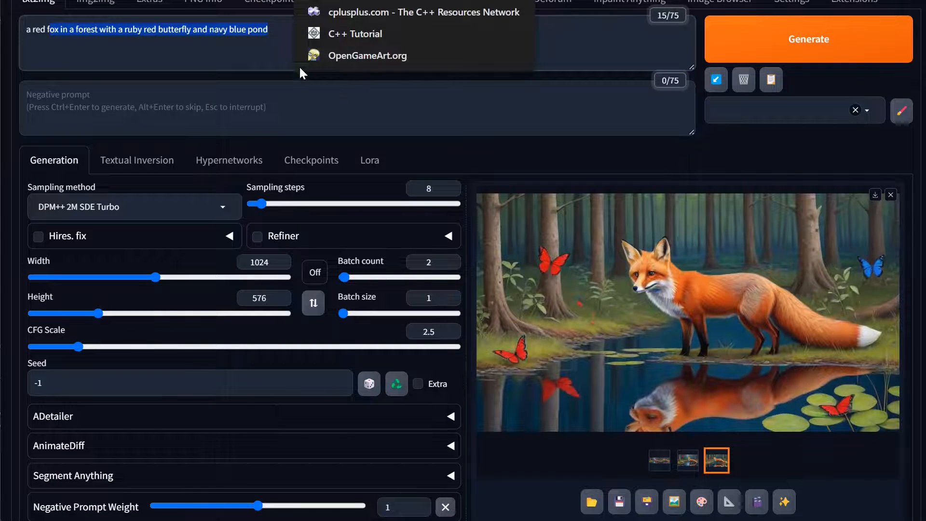
{"action": "left_click", "coordinate": [178, 42]}
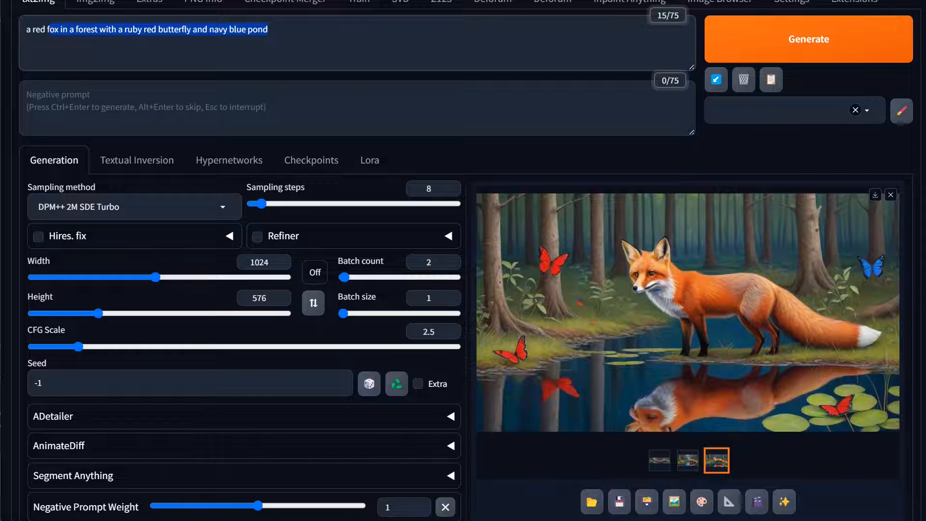
{"action": "left_click", "coordinate": [203, 30]}
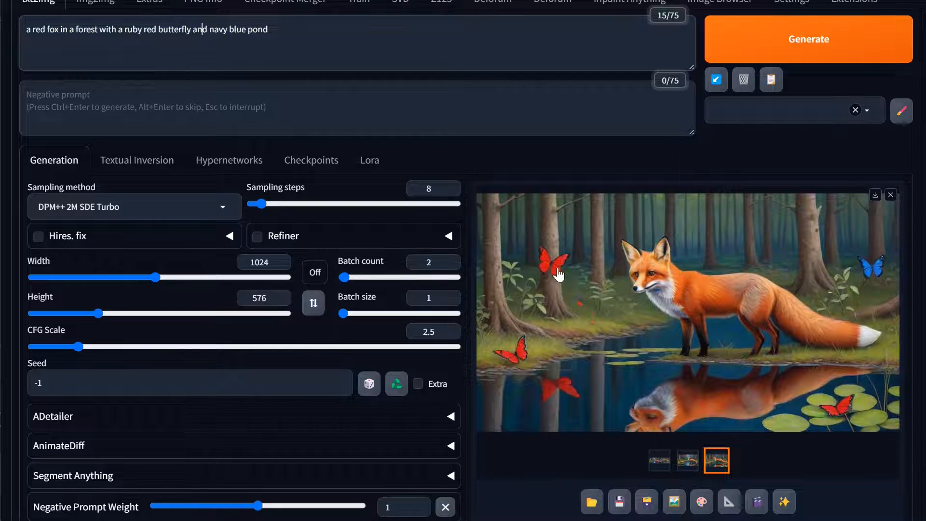
{"action": "left_click", "coordinate": [702, 341]}
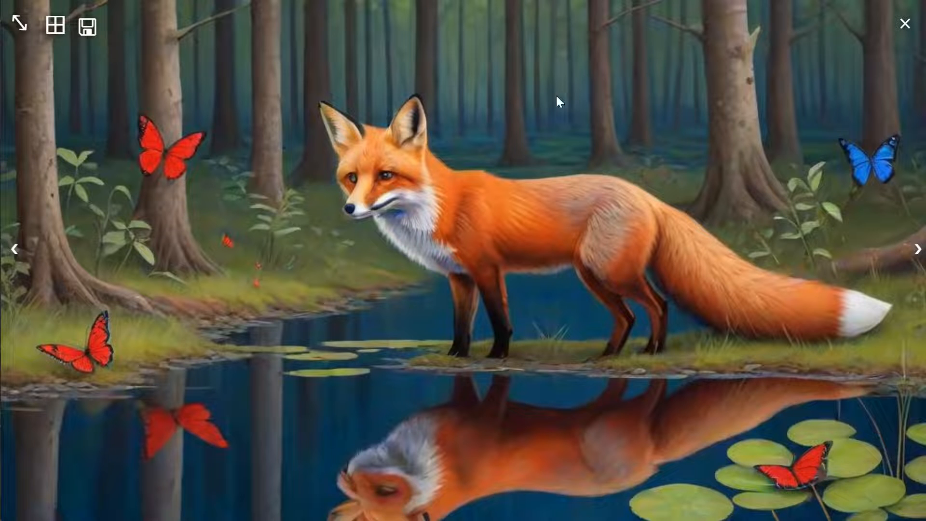
{"action": "left_click", "coordinate": [393, 143]}
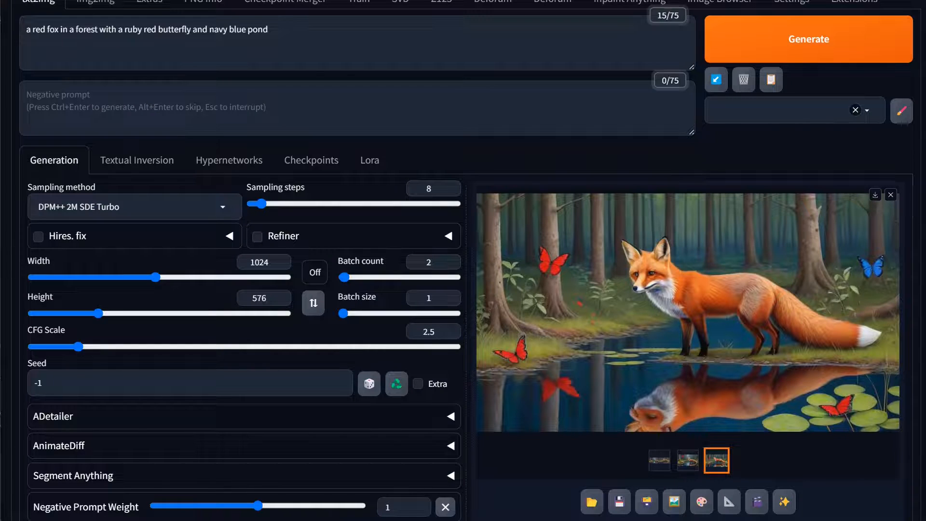
Copy the plain prompt, switch to XeroGen Platinum, replace the idea text with it, and submit it with the existing Color Refiner colors
{"action": "key", "text": "ctrl+a"}
{"action": "key", "text": "ctrl+c"}
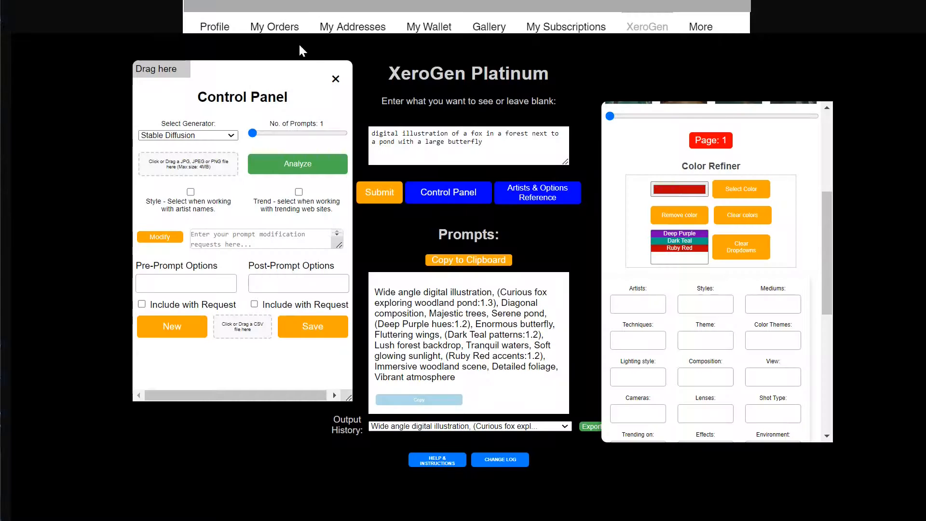
{"action": "left_click", "coordinate": [491, 161]}
{"action": "key", "text": "ctrl+a"}
{"action": "key", "text": "ctrl+v"}
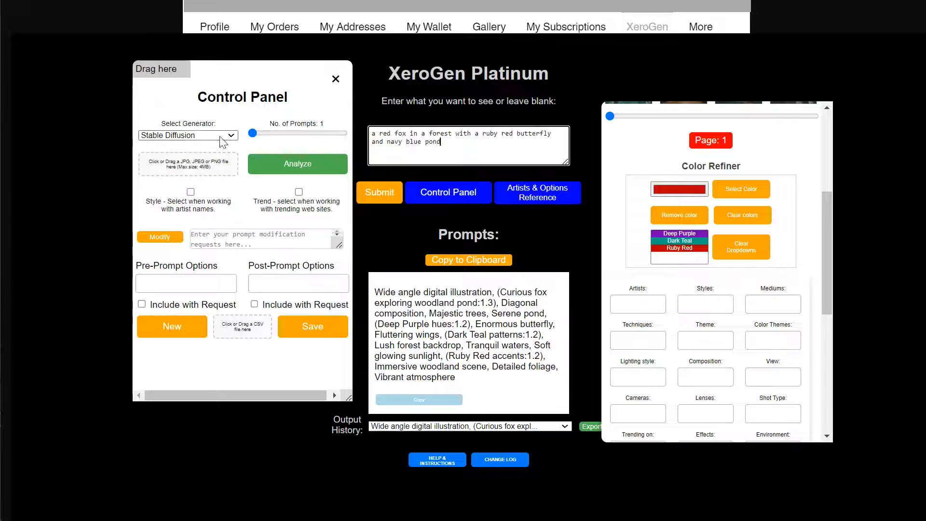
{"action": "left_click", "coordinate": [380, 192]}
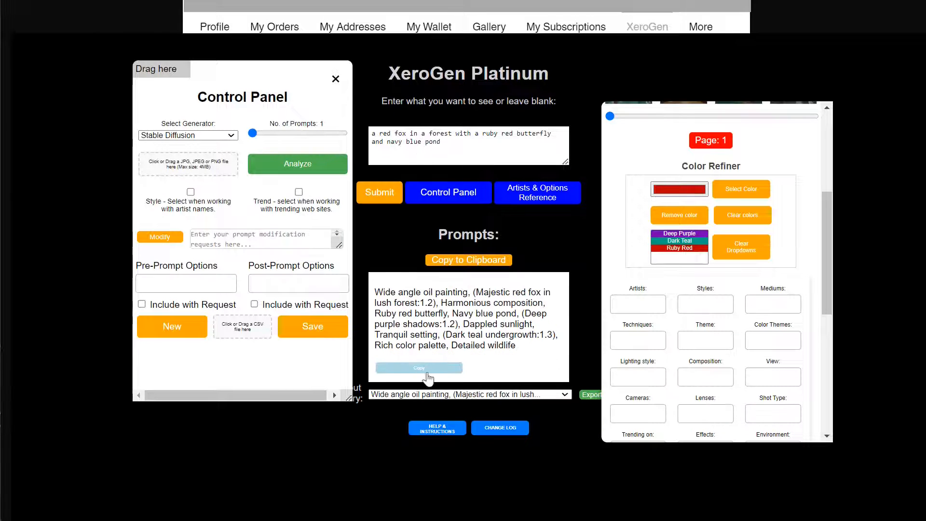
Copy XeroGen's new oil painting prompt, paste it over the txt2img prompt in Stable Diffusion WebUI Forge, and generate the images
{"action": "left_click", "coordinate": [426, 371]}
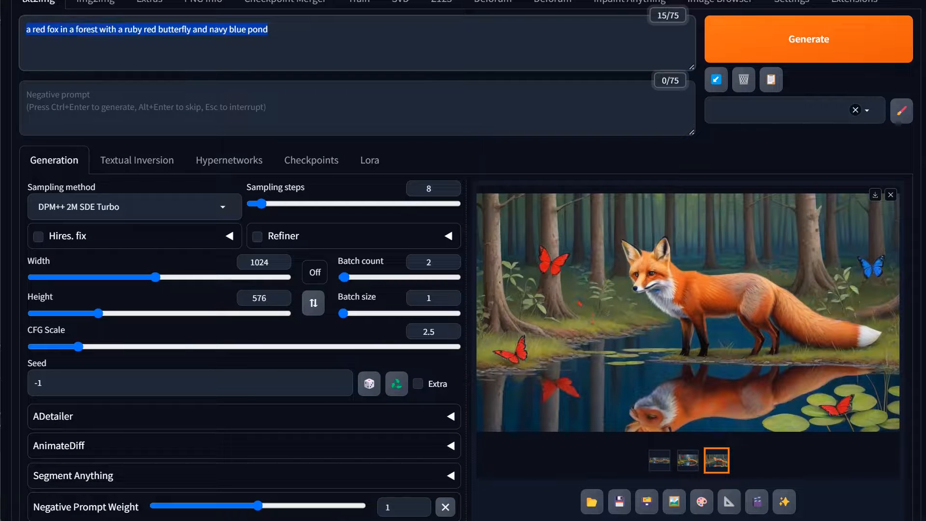
{"action": "key", "text": "ctrl+v"}
{"action": "left_click", "coordinate": [785, 37]}
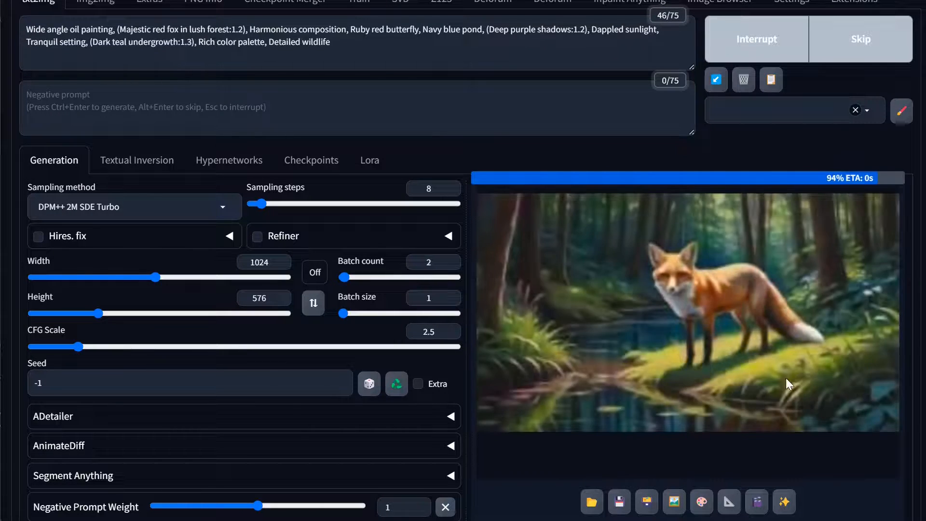
View the first image of the oil painting batch enlarged to examine its colors, and close the enlarged view
{"action": "left_click", "coordinate": [685, 459]}
{"action": "left_click", "coordinate": [633, 358]}
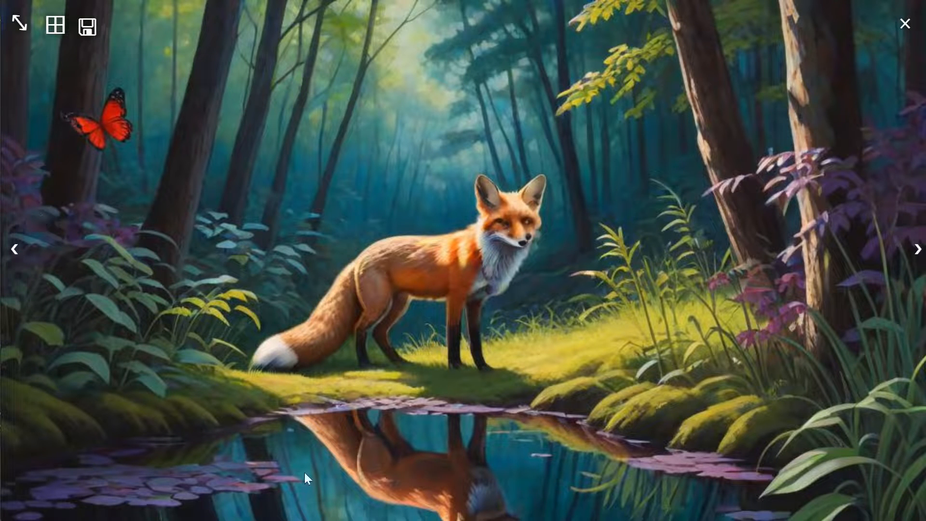
{"action": "left_click", "coordinate": [495, 355]}
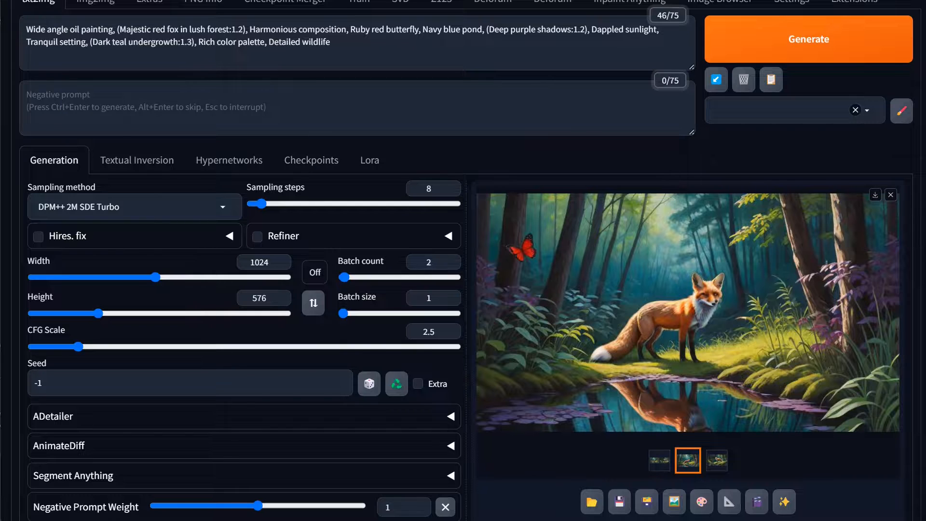
Select the entire oil painting prompt text in txt2img
{"action": "left_click_drag", "start_coordinate": [338, 43], "coordinate": [25, 29]}
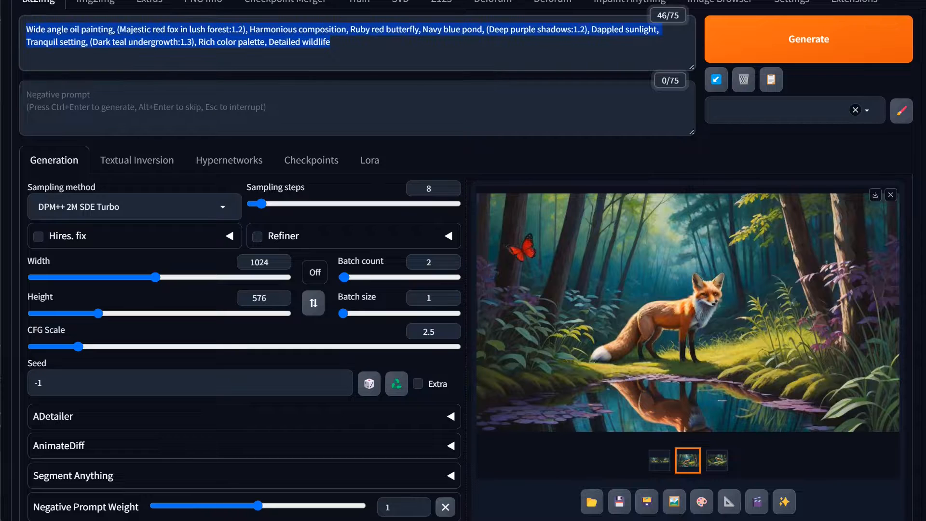